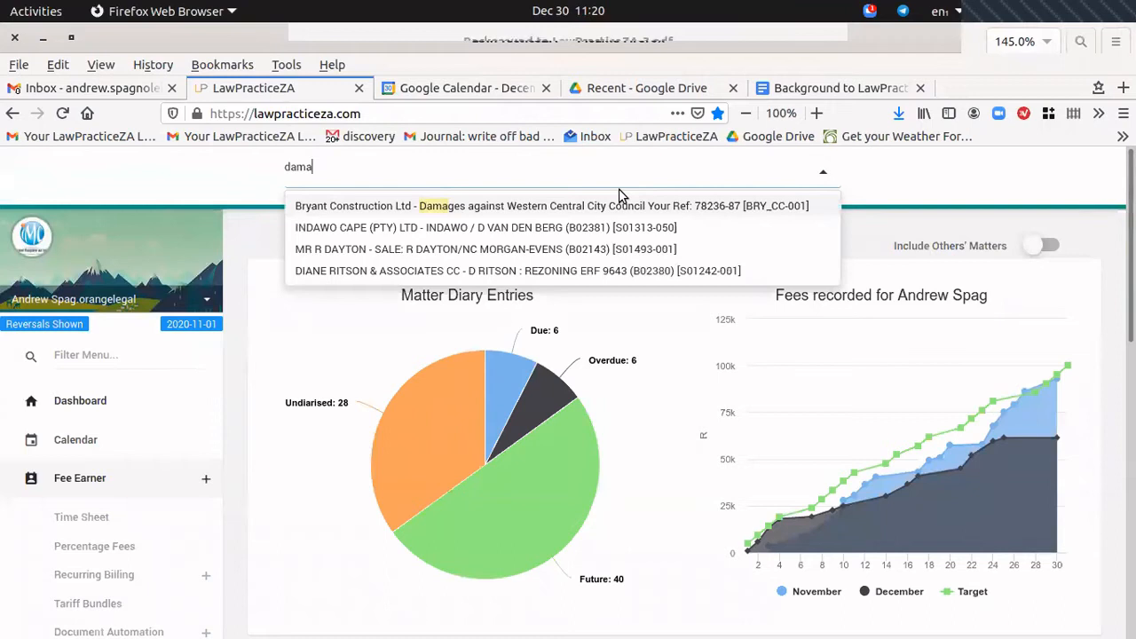
Search matters for reference '782' to isolate the Bryant Construction Damages matter 78236-87.
type("a")
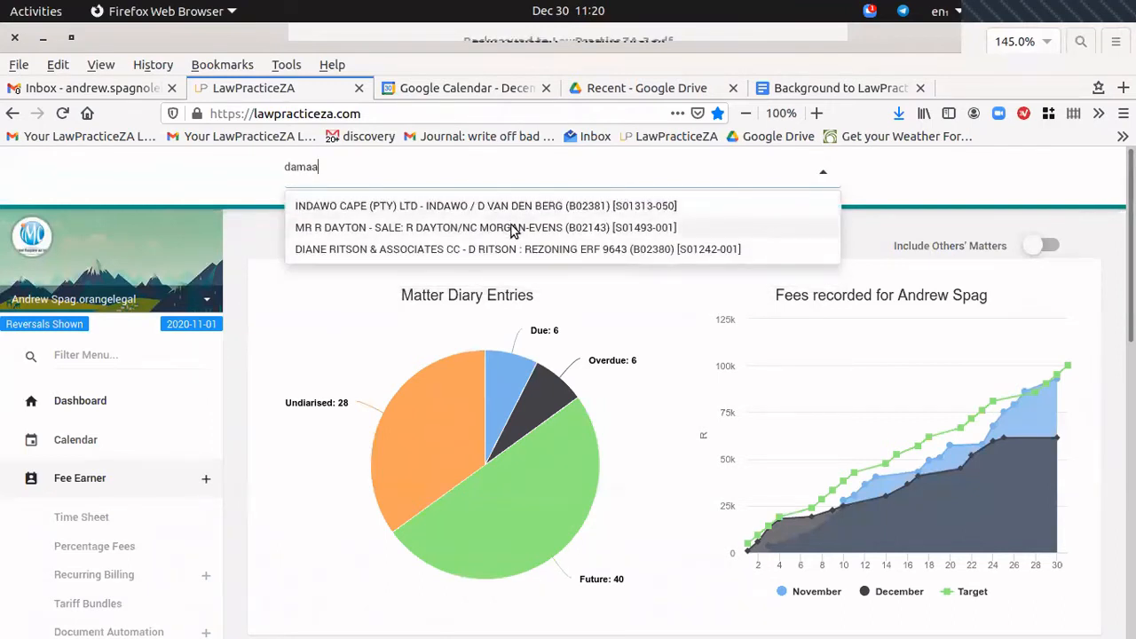
key("BackSpace")
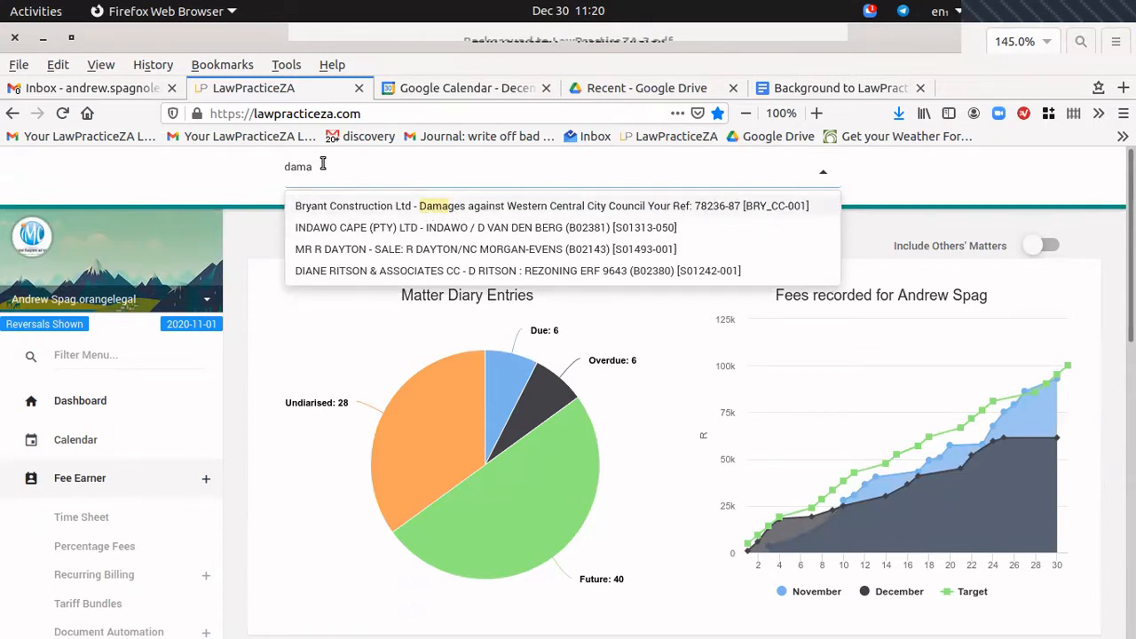
key("BackSpace")
key("BackSpace")
key("BackSpace")
key("BackSpace")
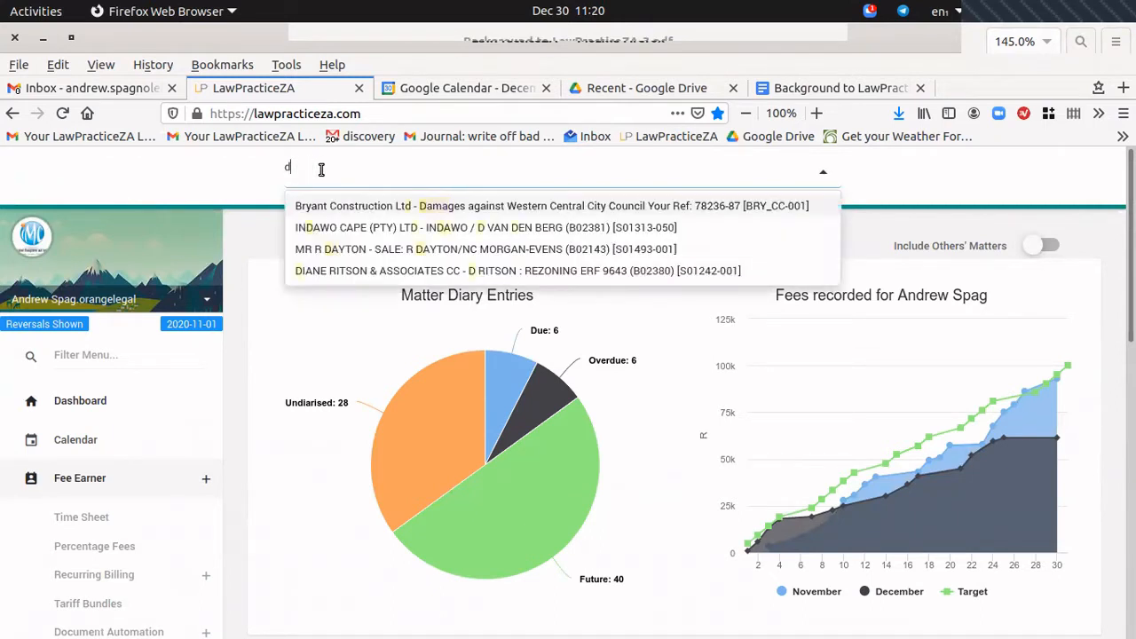
type("782")
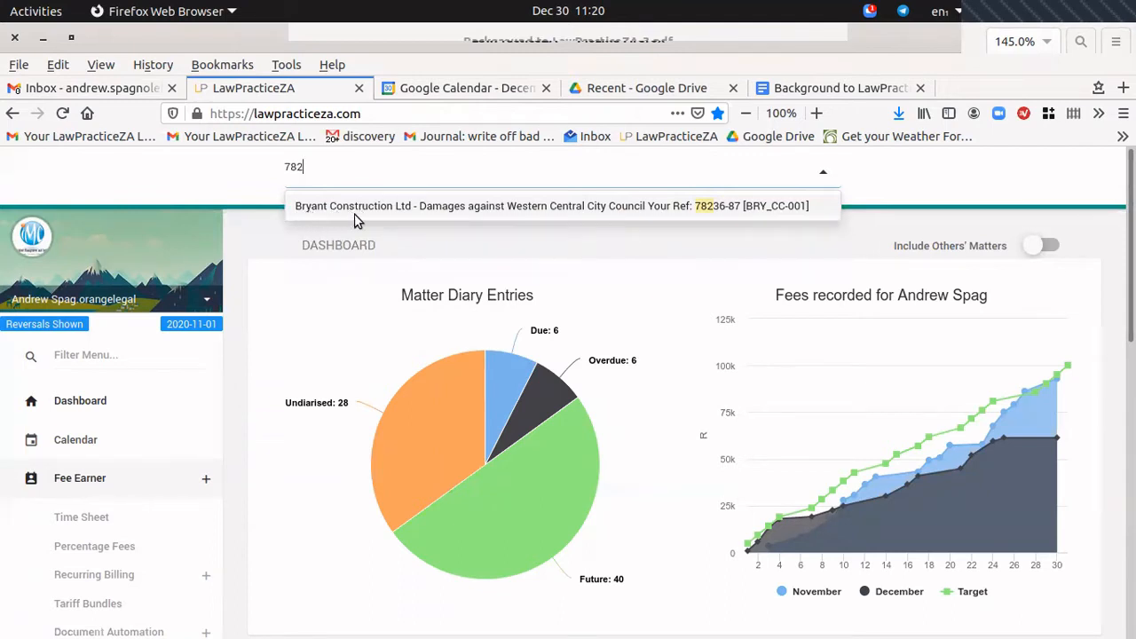
Open the Bryant Construction damages matter and scroll down to its Capture Fees form.
left_click(509, 211)
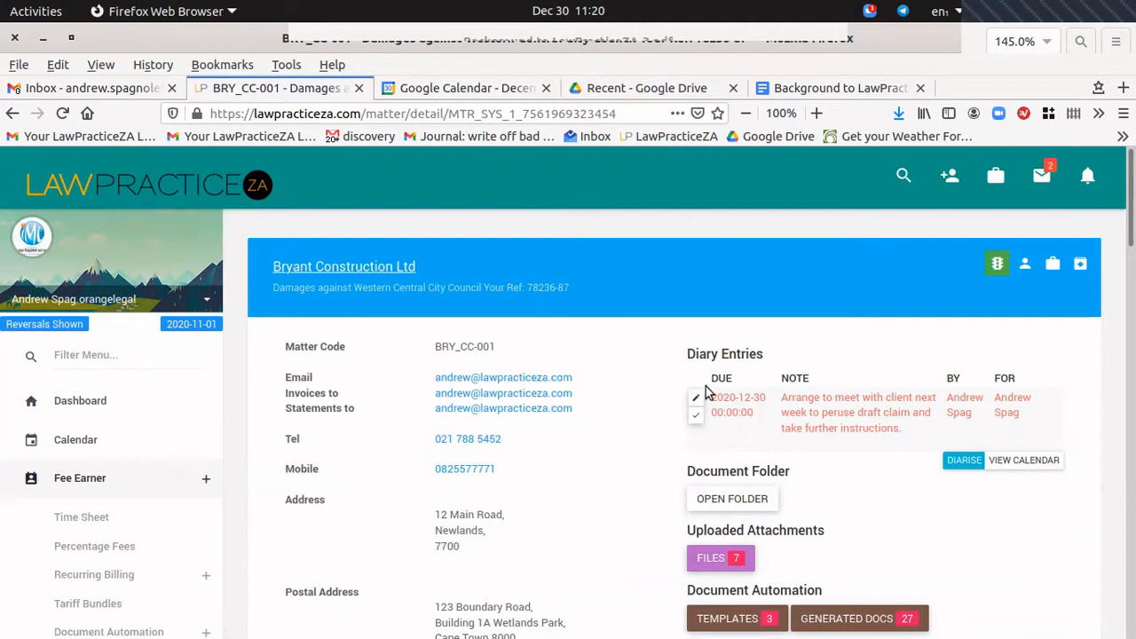
scroll(716, 421, "down", 6)
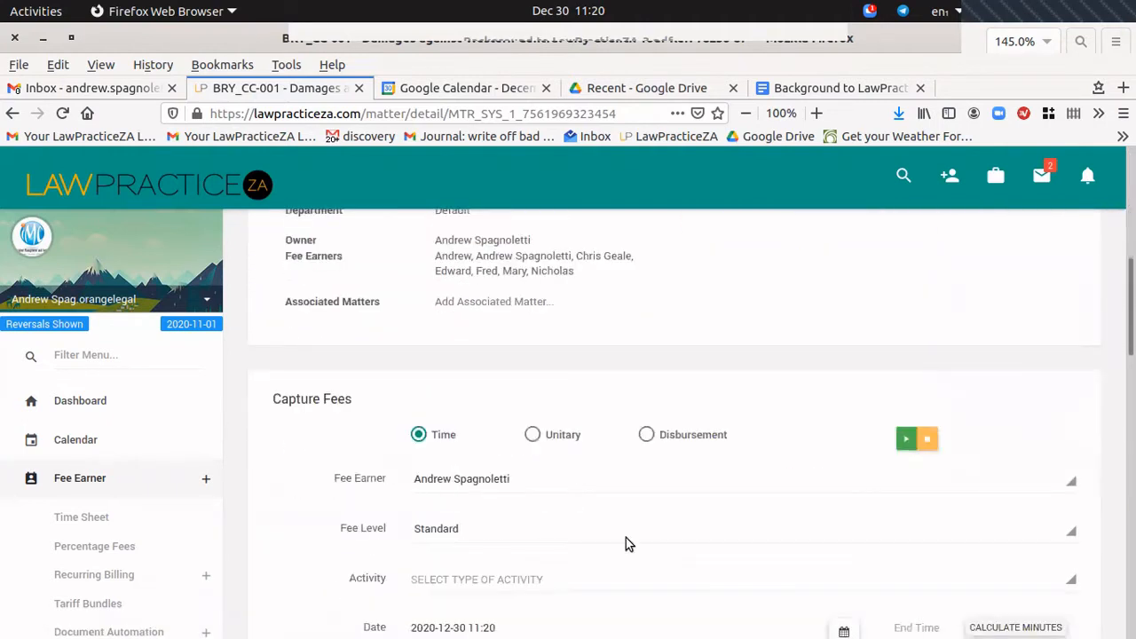
scroll(715, 518, "up", 6)
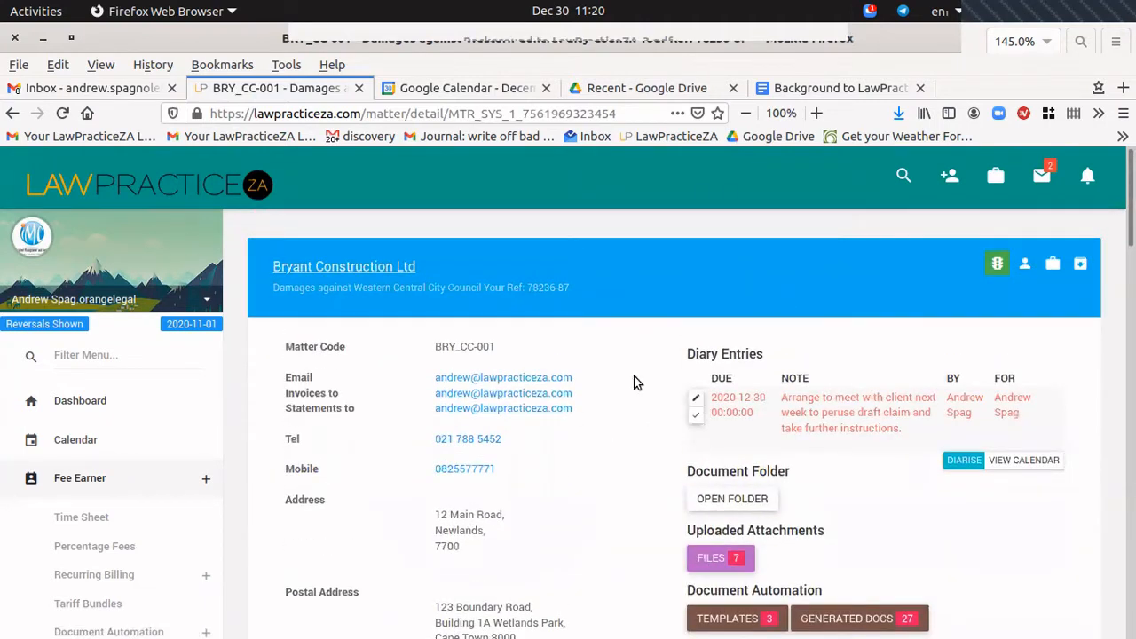
scroll(634, 382, "down", 6)
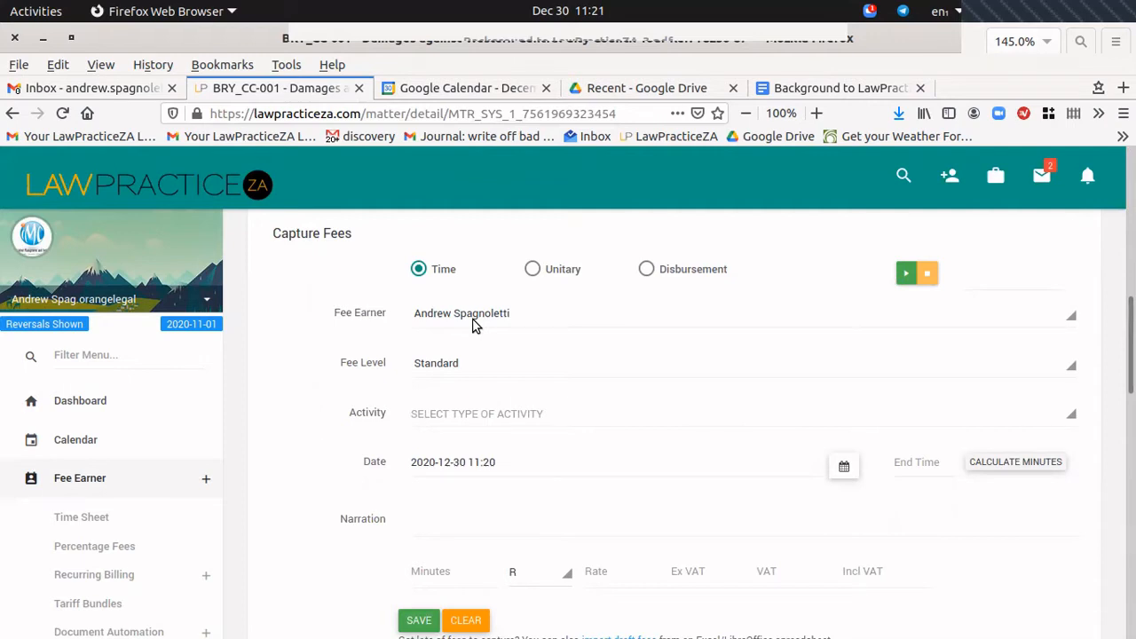
Keep the current fee earner and the Standard fee level, then list the activity types.
left_click(501, 314)
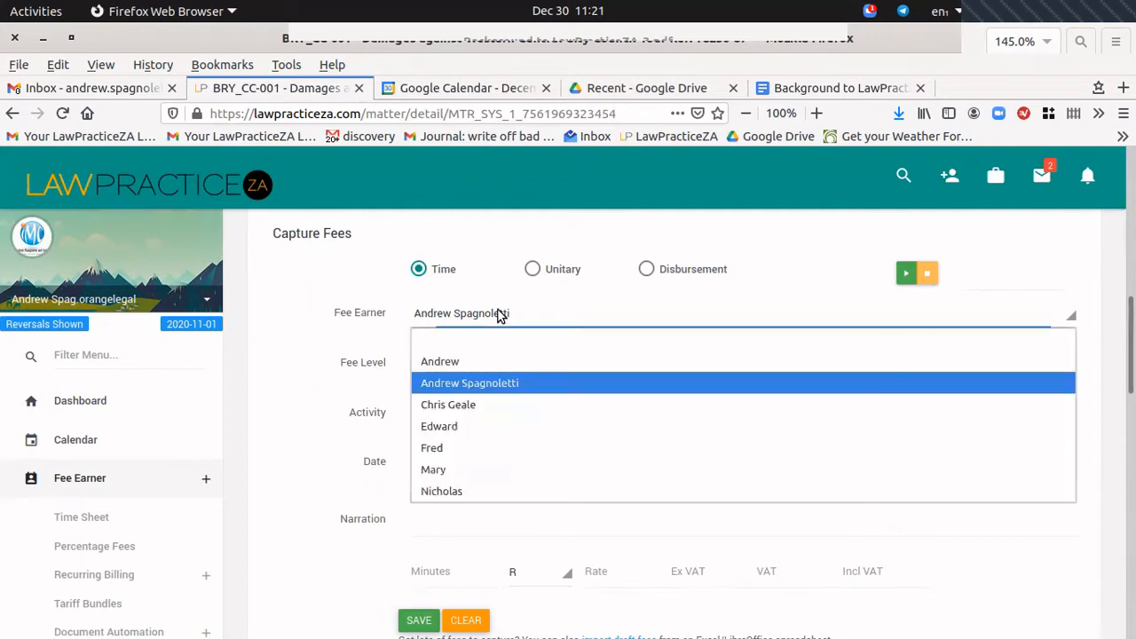
left_click(475, 384)
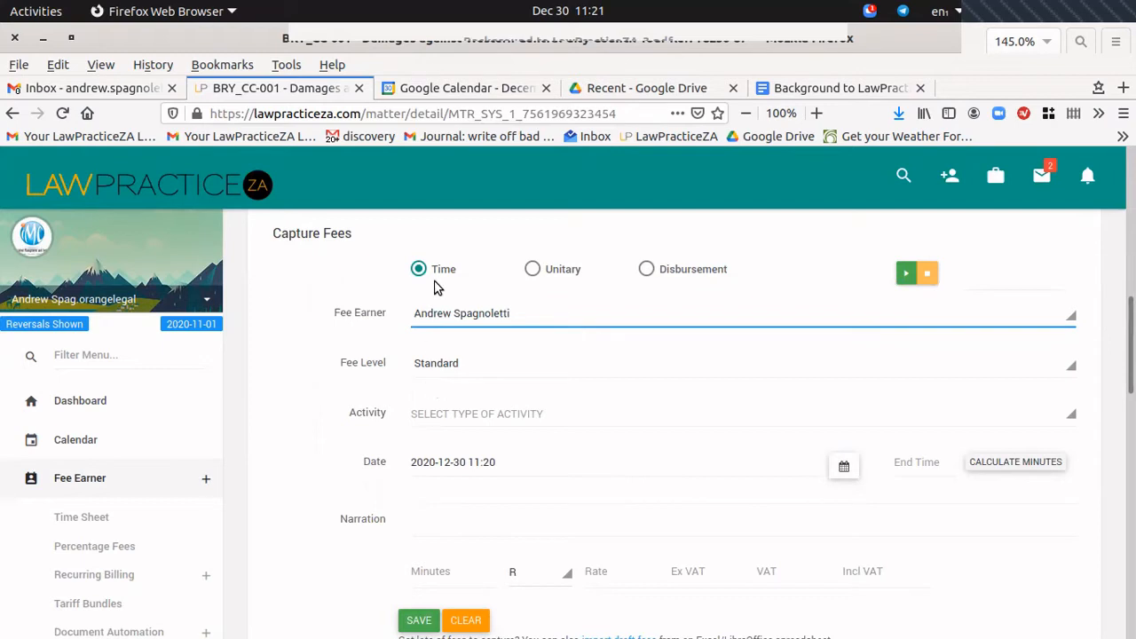
left_click(435, 367)
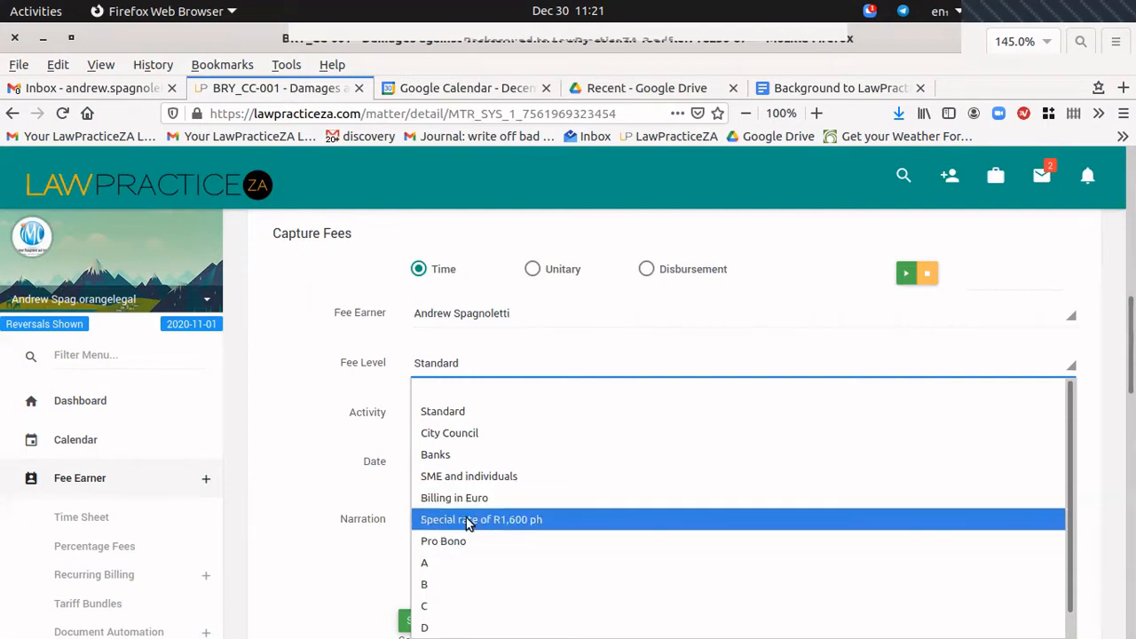
left_click(435, 412)
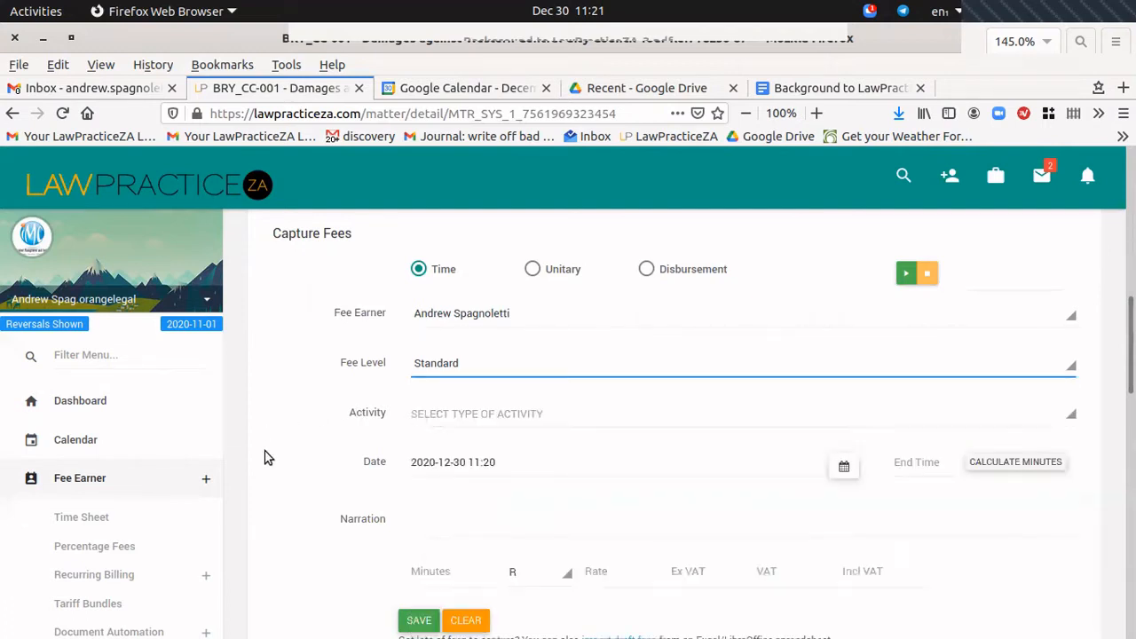
scroll(701, 424, "down", 2)
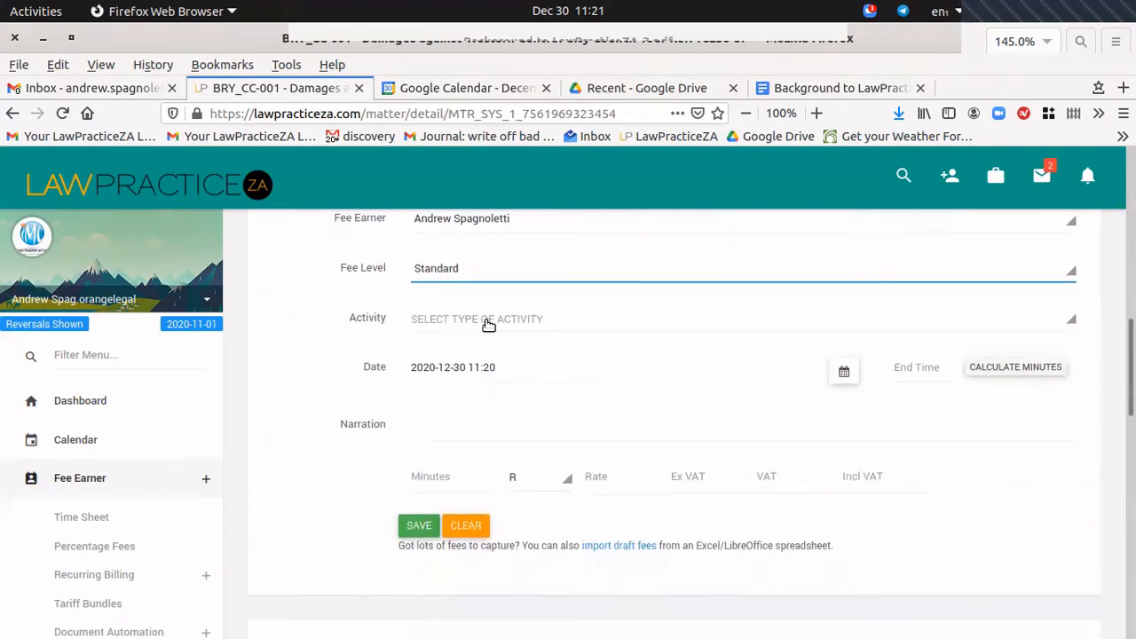
left_click(488, 321)
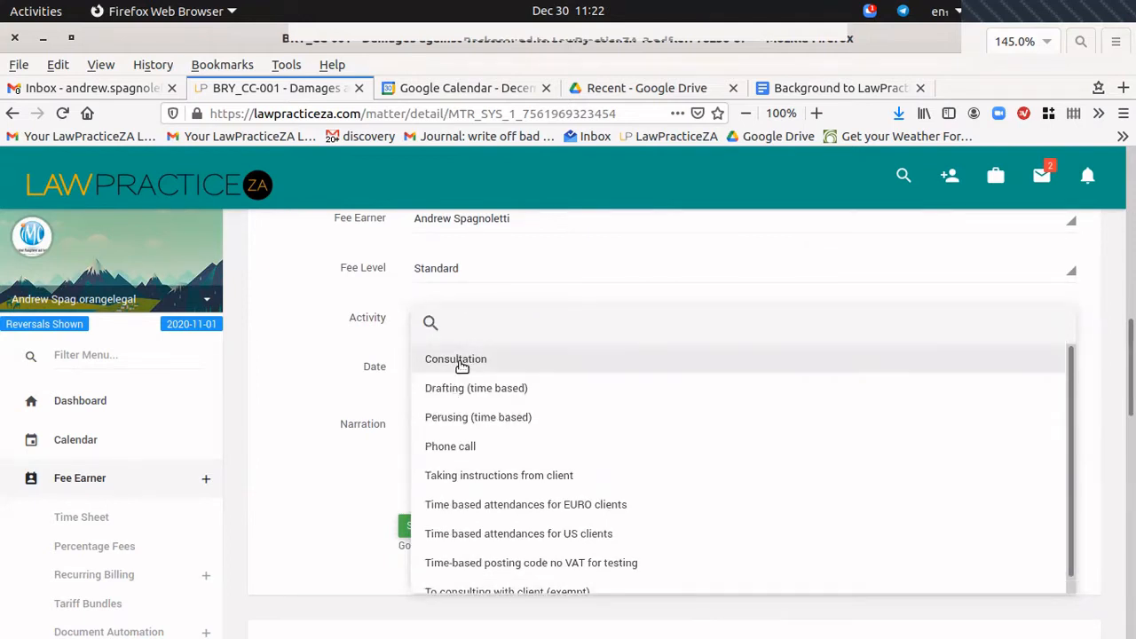
Choose Consultation, narrate 'Consultation to discuss agreement', and enter 45 minutes.
left_click(456, 359)
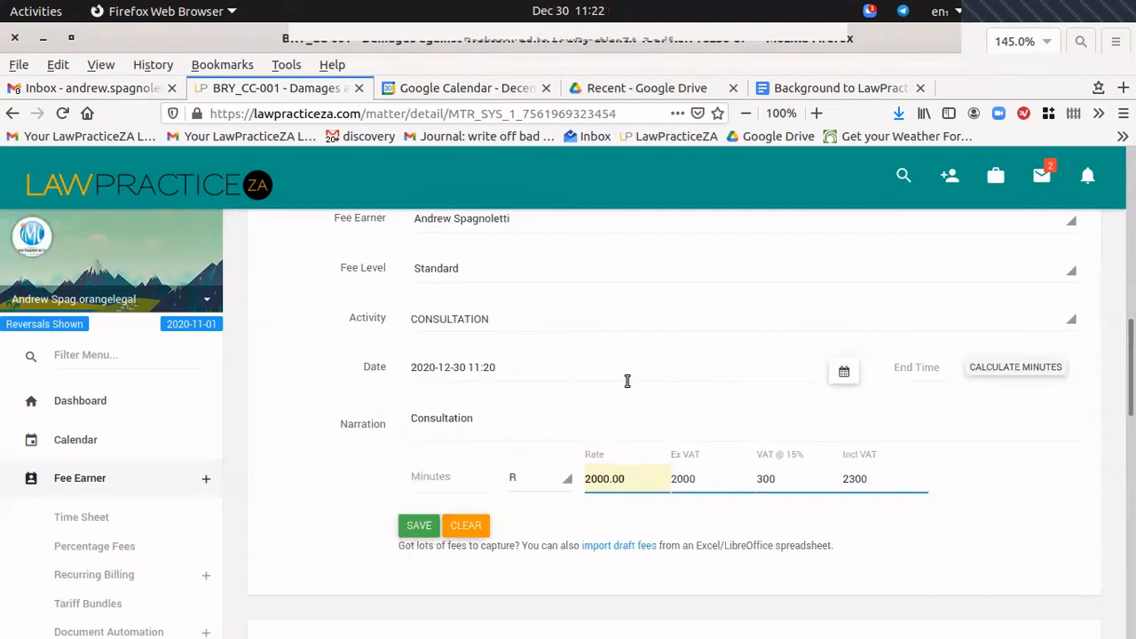
left_click(520, 421)
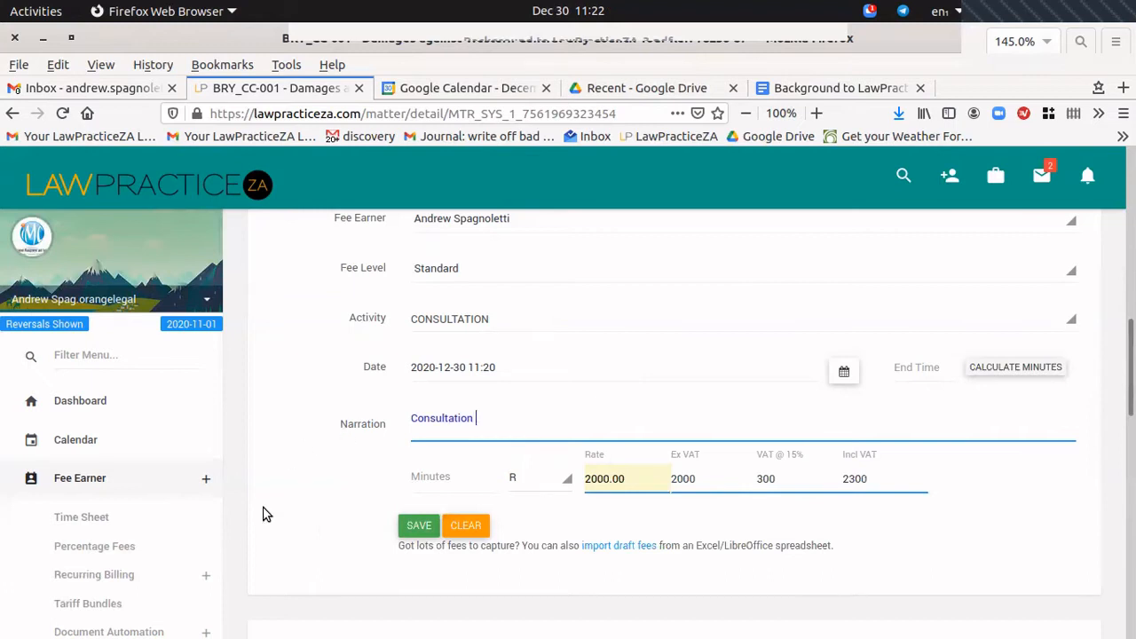
type("to discuss agreement")
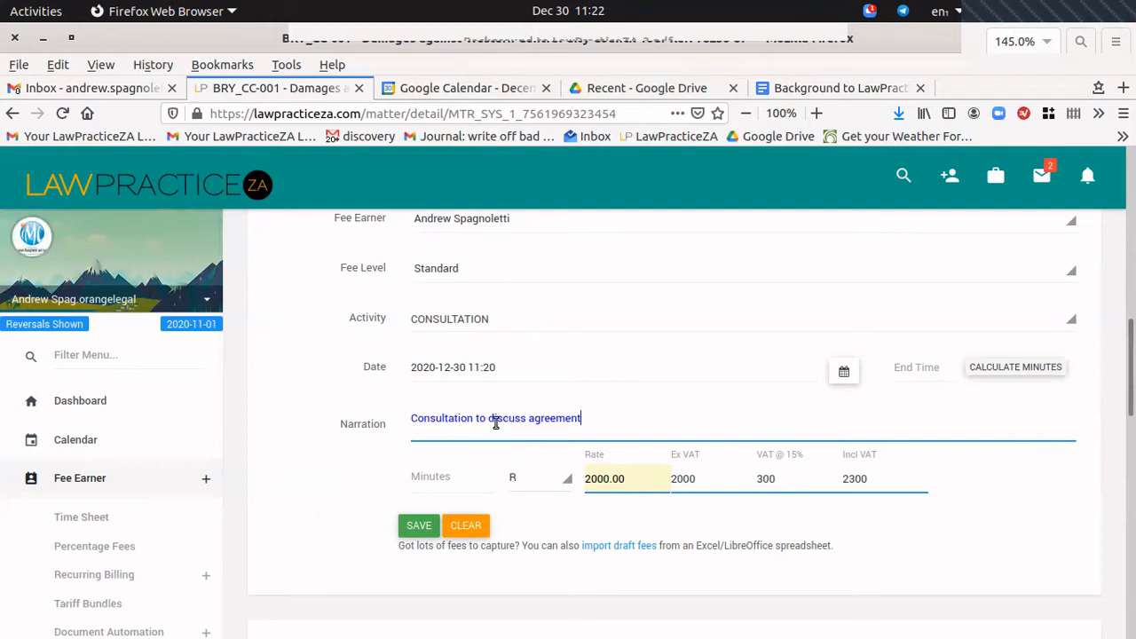
left_click(444, 479)
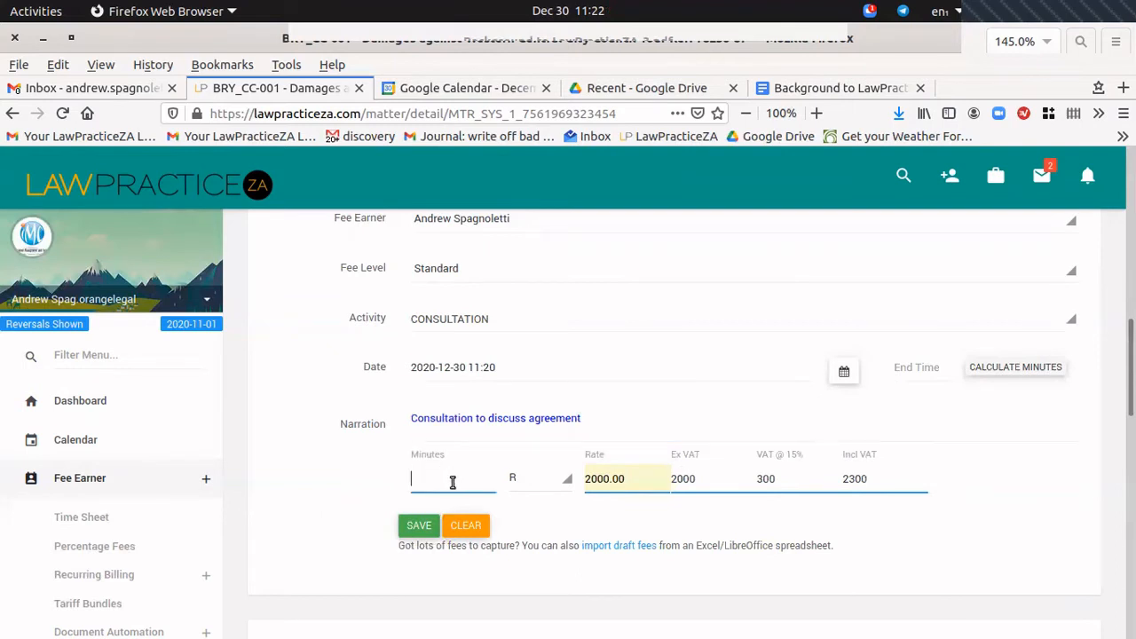
type("45")
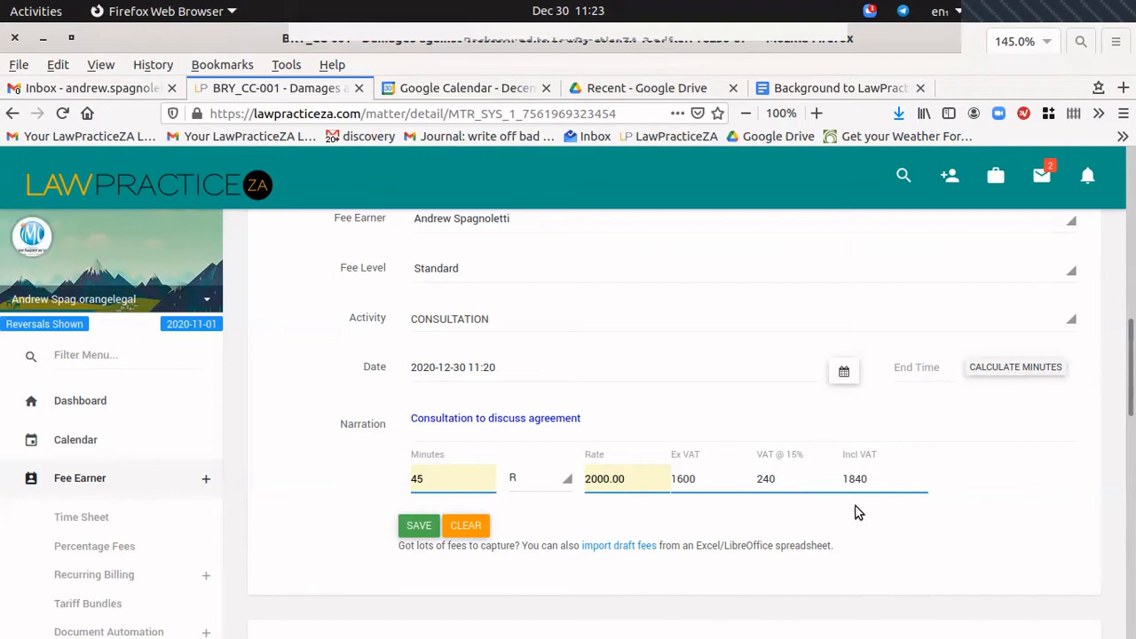
double_click(413, 479)
Save the 45-minute Consultation time fee of R1840 incl VAT from the Capture Fees form.
scroll(776, 432, "up", 3)
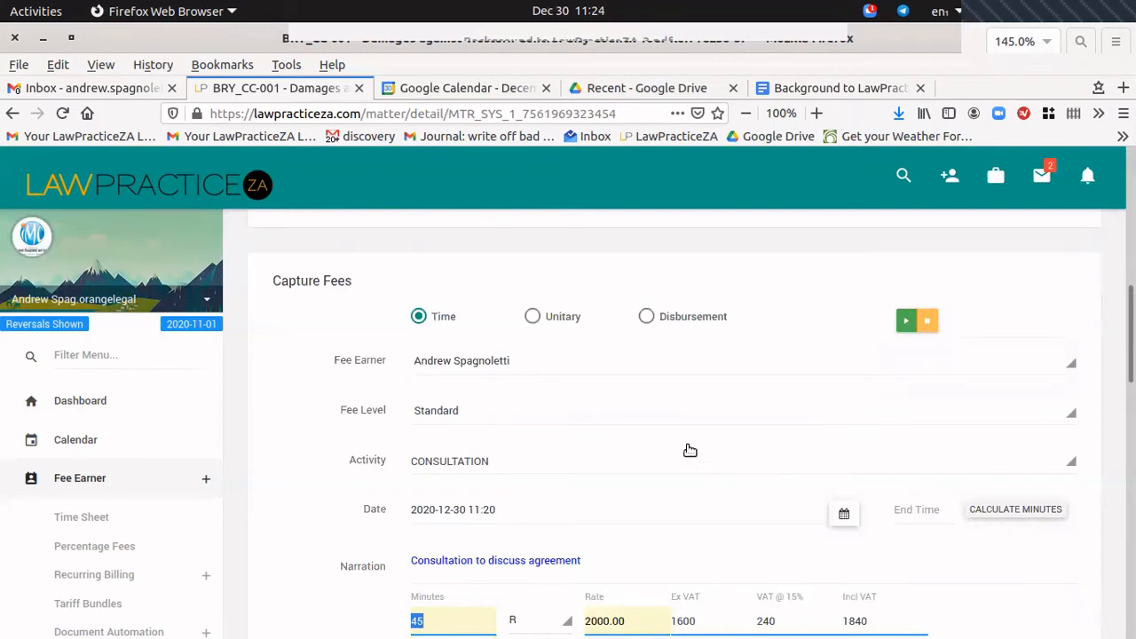
scroll(735, 415, "down", 1)
scroll(735, 415, "down", 3)
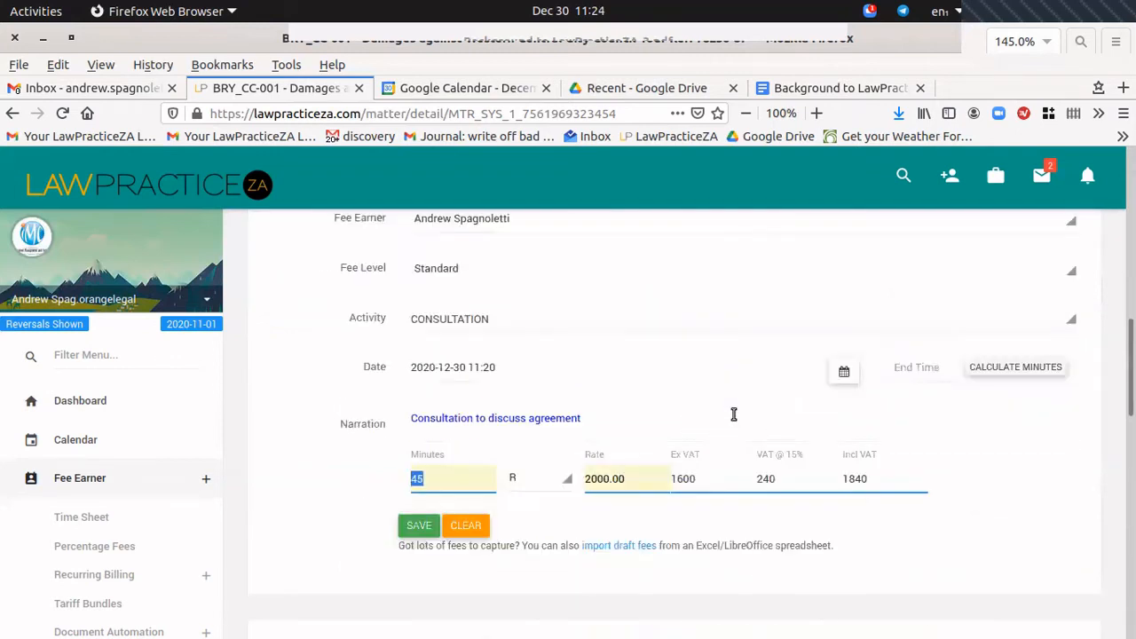
left_click(419, 526)
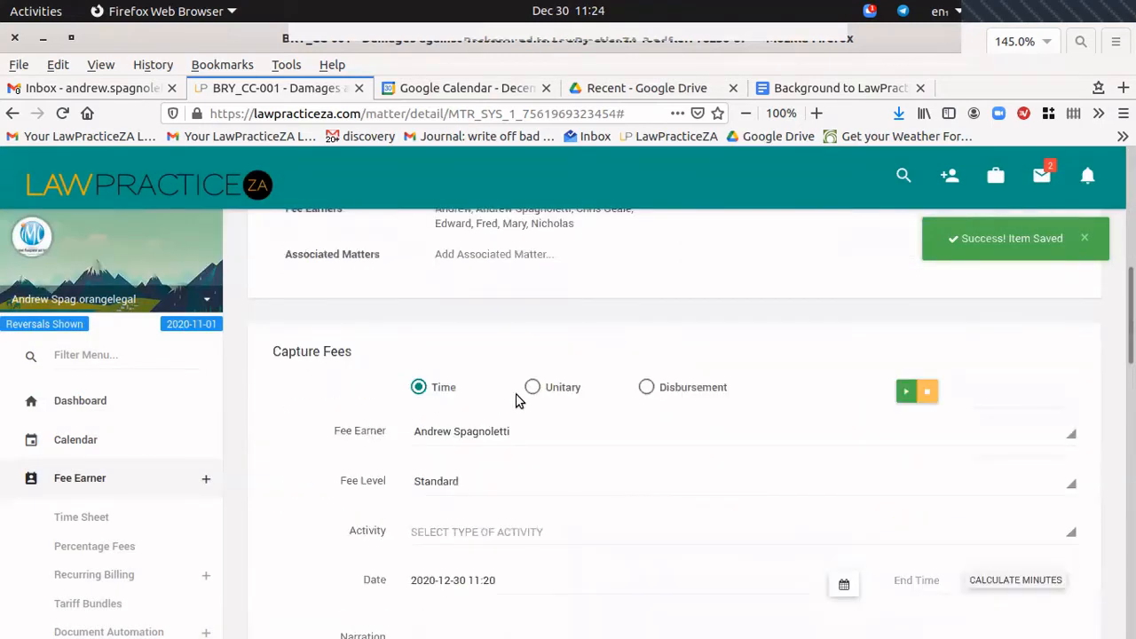
Check the new entry under Transactions and open a pro forma PDF in Document Viewer.
scroll(515, 400, "down", 6)
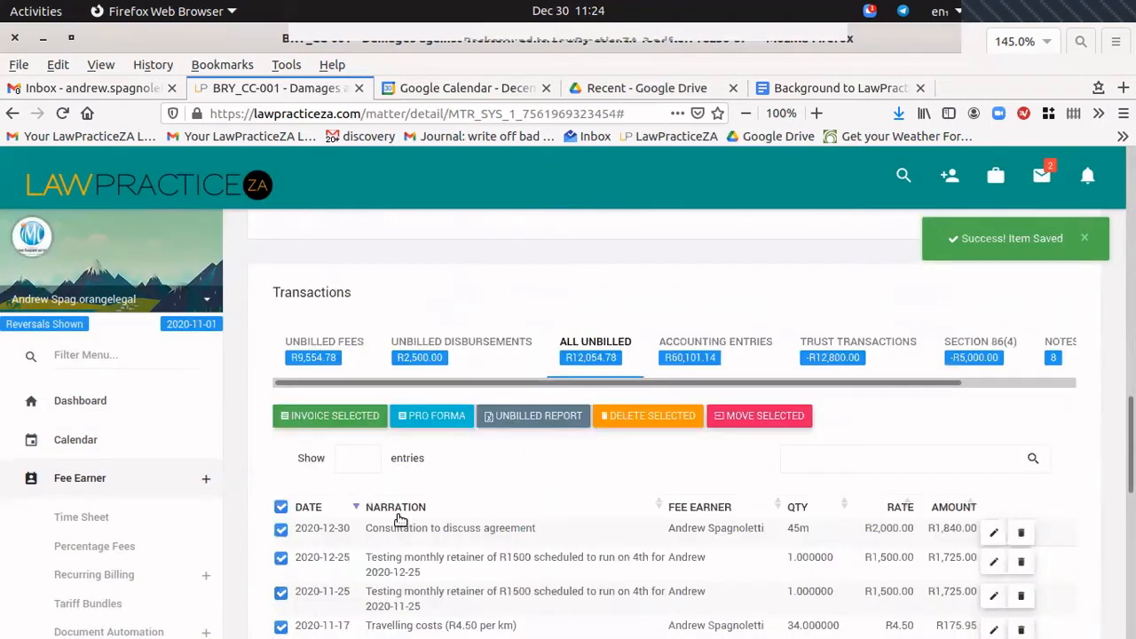
left_click_drag(386, 528, 536, 526)
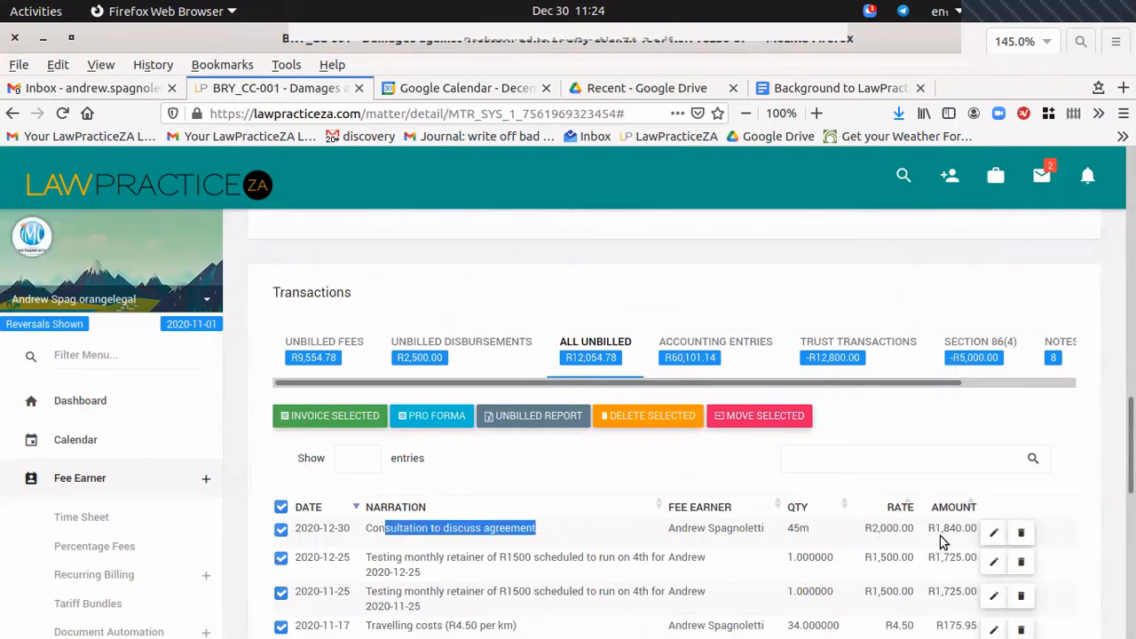
scroll(567, 507, "down", 2)
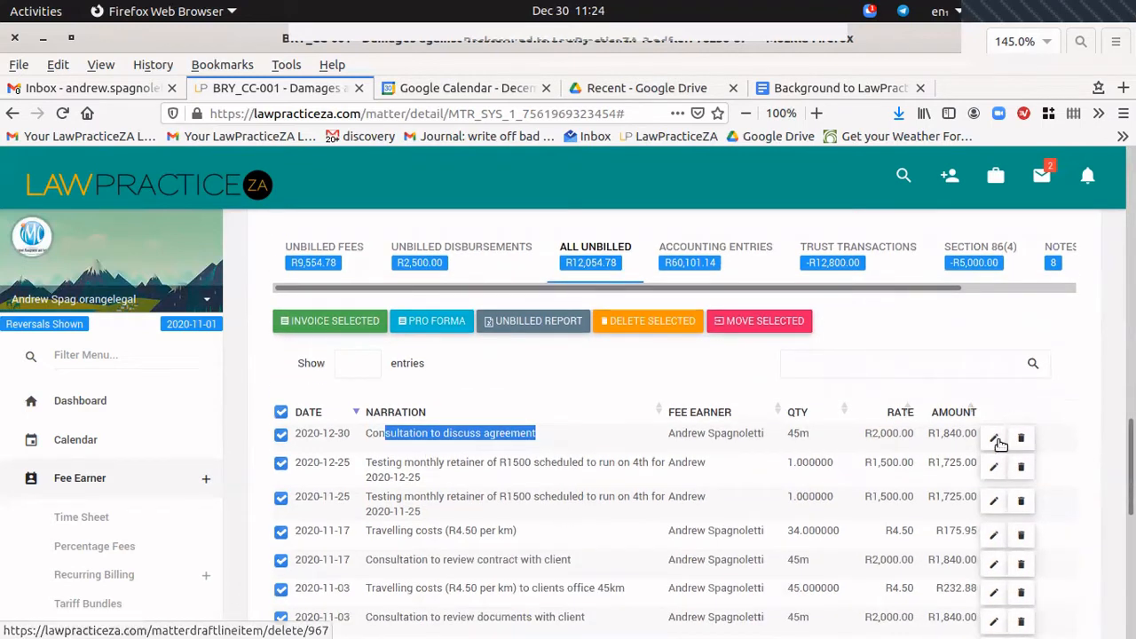
scroll(559, 528, "down", 2)
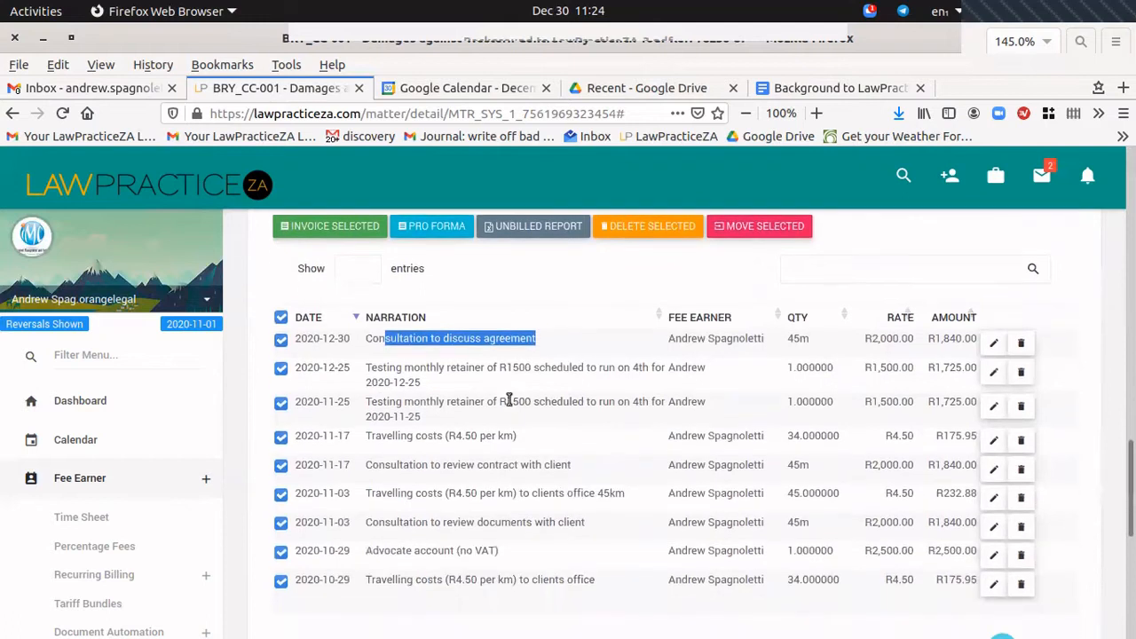
scroll(529, 471, "up", 3)
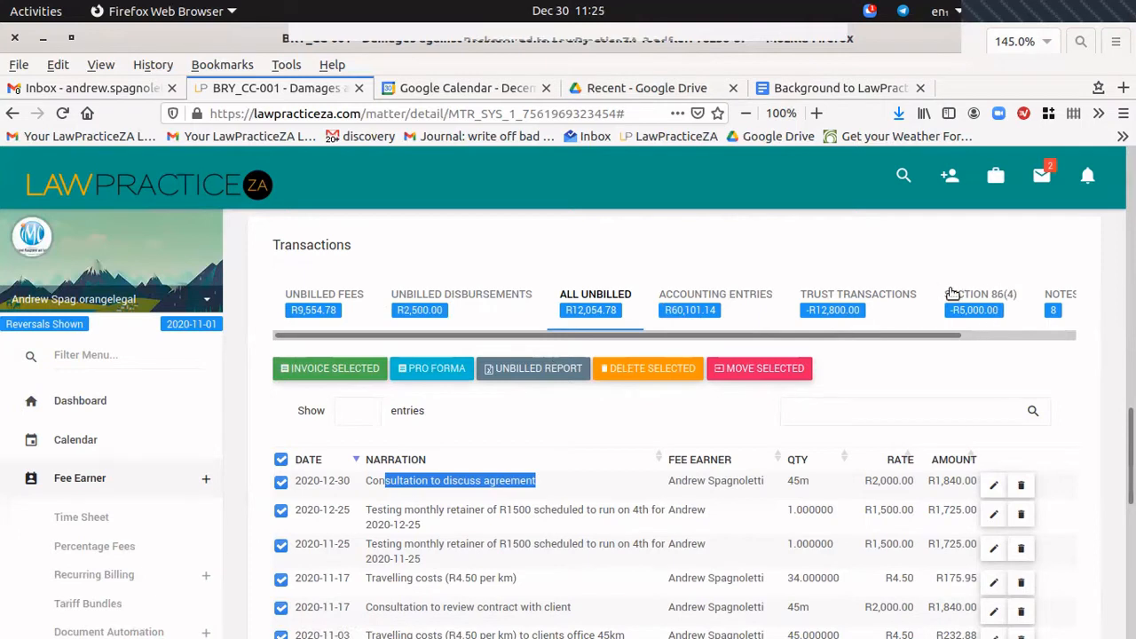
left_click(428, 373)
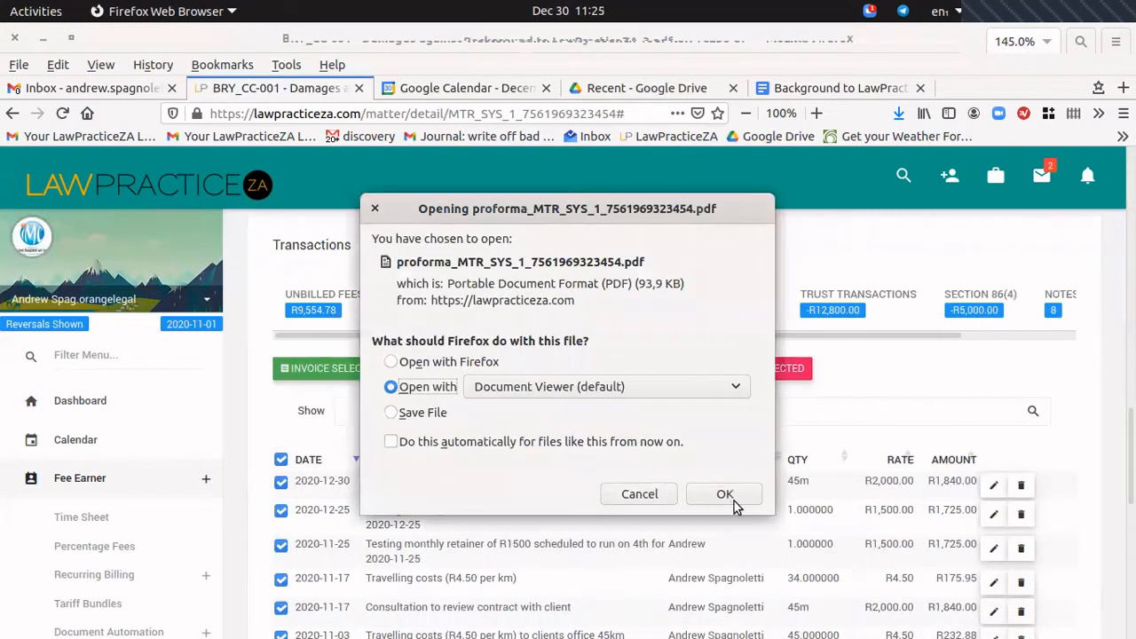
left_click(733, 503)
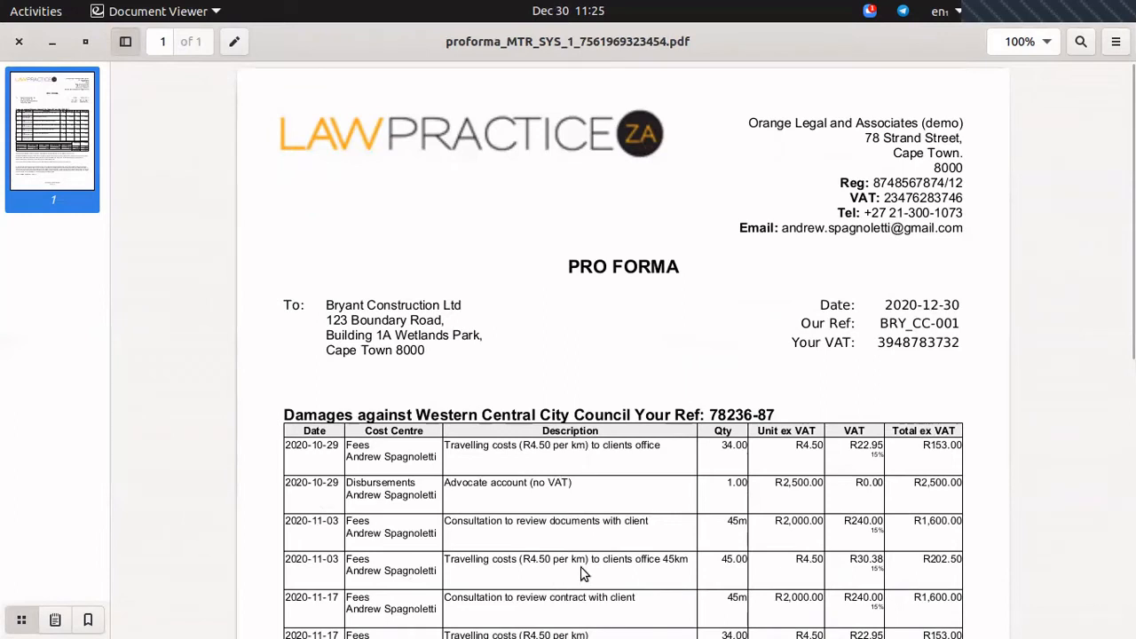
scroll(582, 573, "down", 5)
scroll(546, 549, "up", 2)
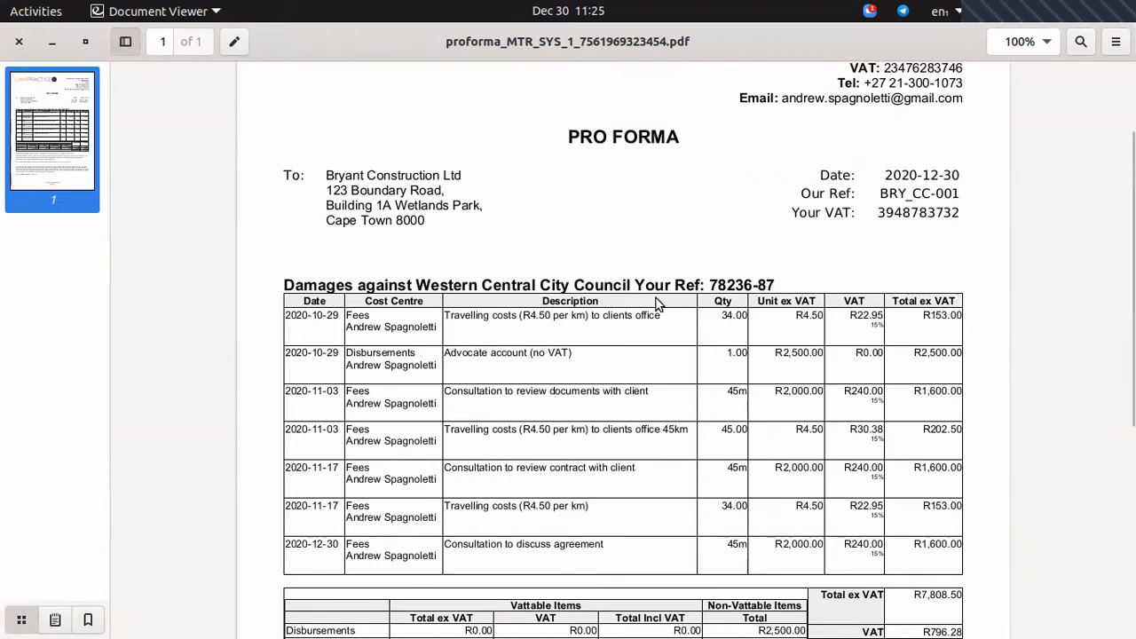
scroll(598, 304, "down", 2)
scroll(436, 246, "down", 3)
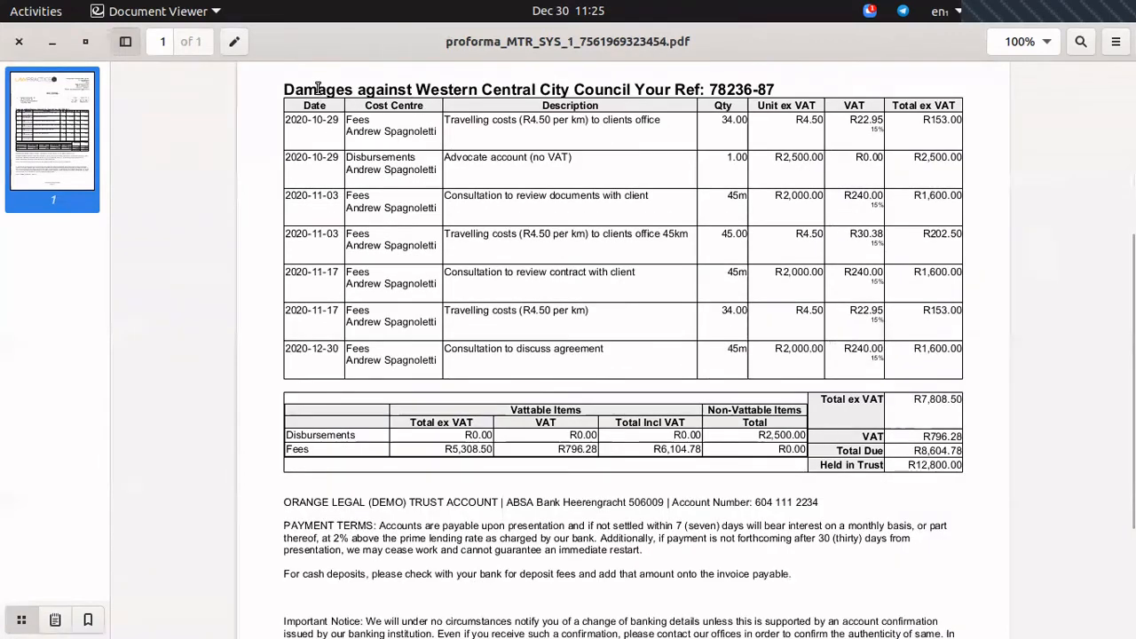
left_click_drag(318, 90, 473, 93)
left_click(696, 88)
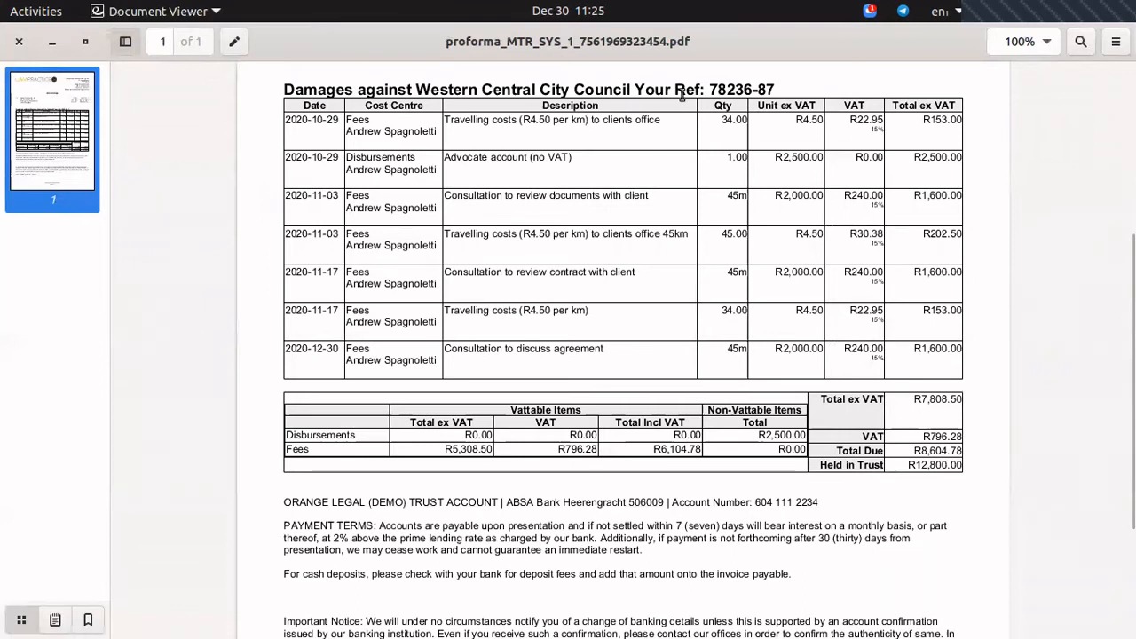
left_click_drag(675, 85, 776, 89)
scroll(786, 297, "up", 4)
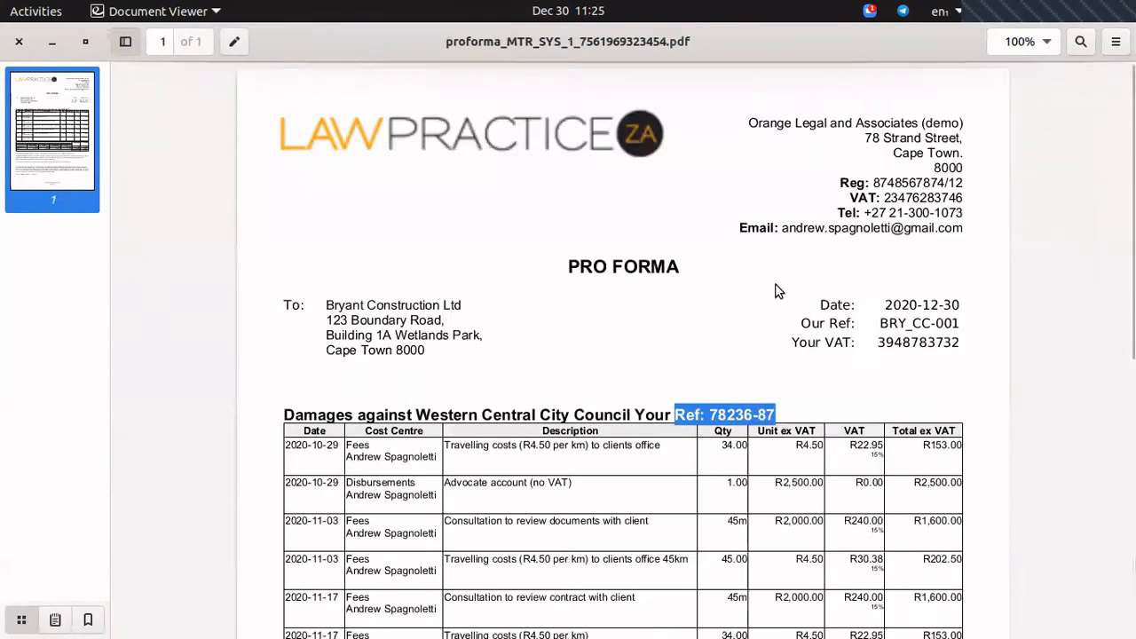
double_click(898, 340)
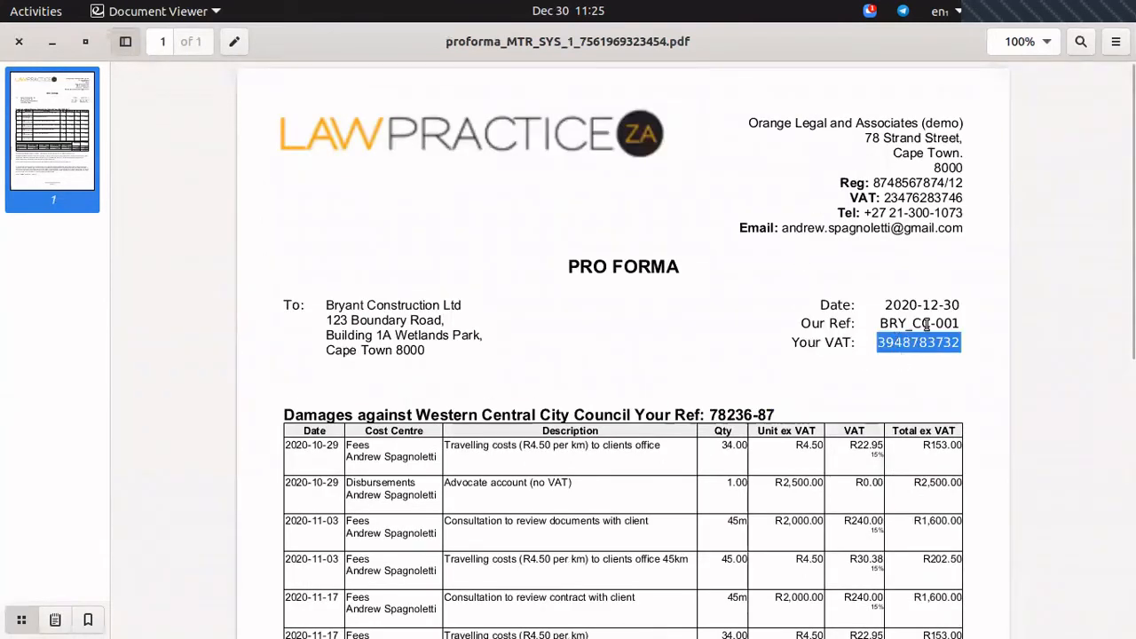
scroll(584, 276, "down", 4)
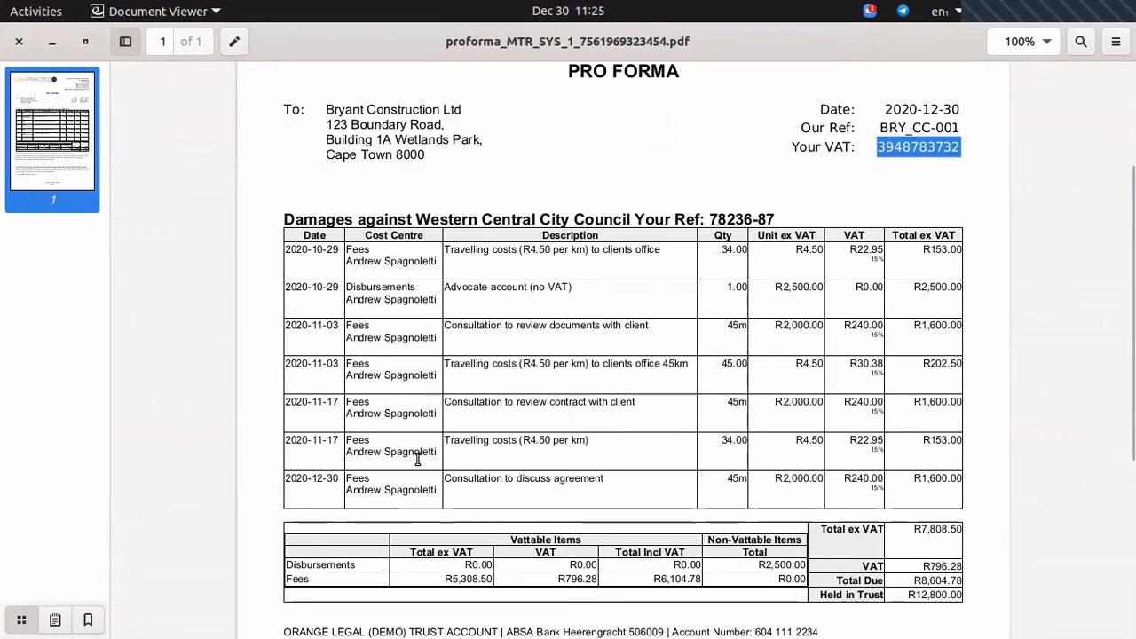
scroll(782, 404, "down", 3)
scroll(782, 410, "down", 2)
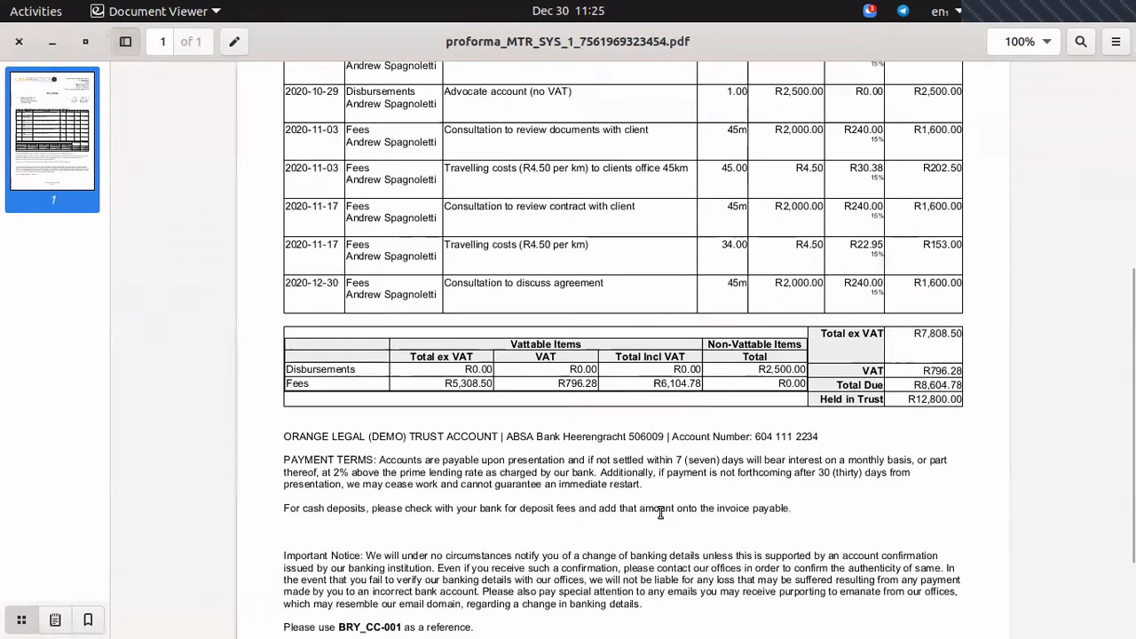
scroll(560, 501, "down", 3)
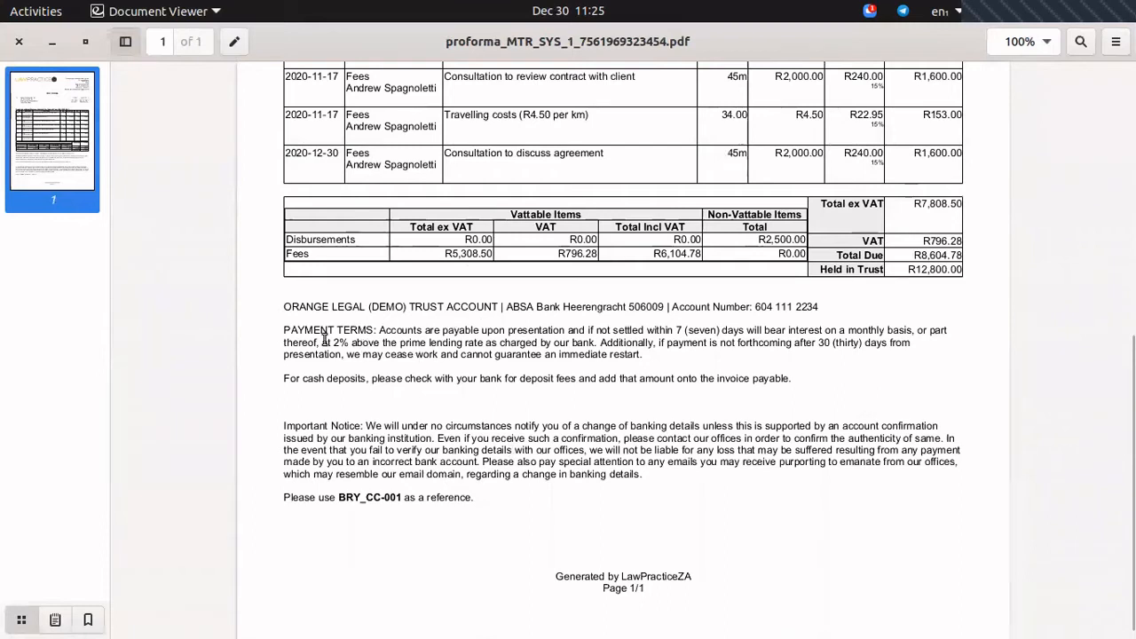
left_click_drag(310, 307, 310, 439)
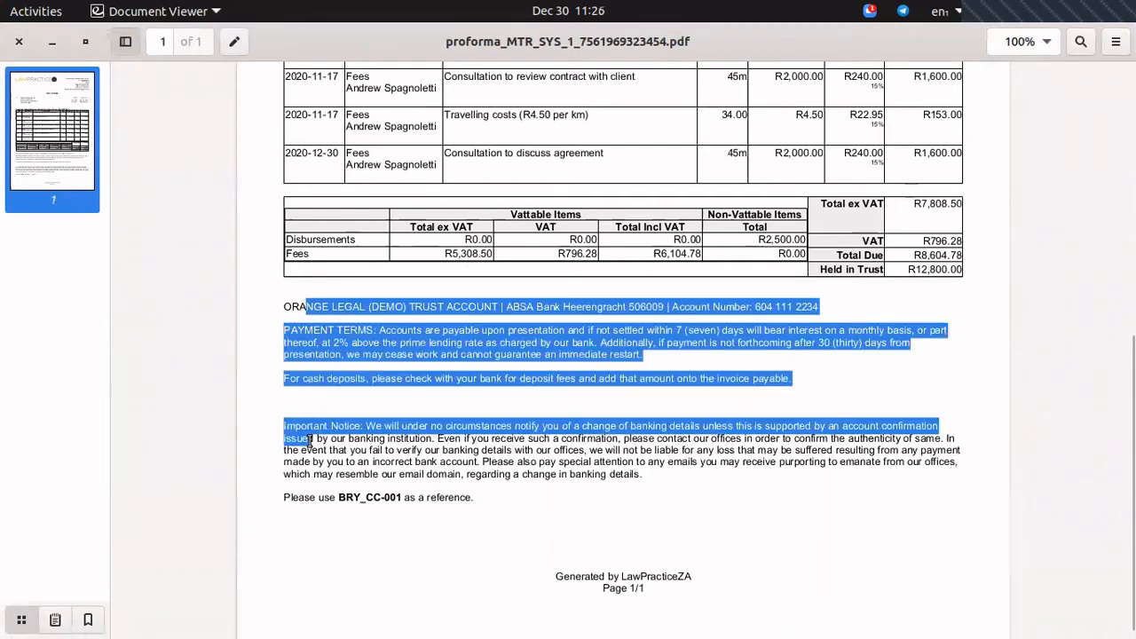
left_click(325, 297)
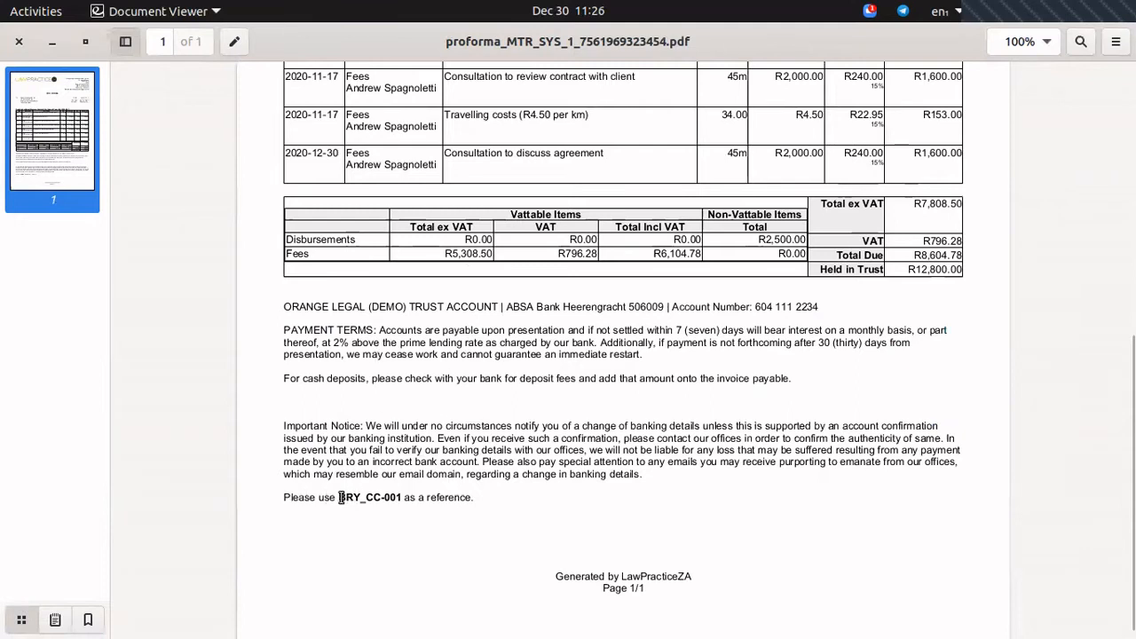
left_click_drag(340, 497, 400, 498)
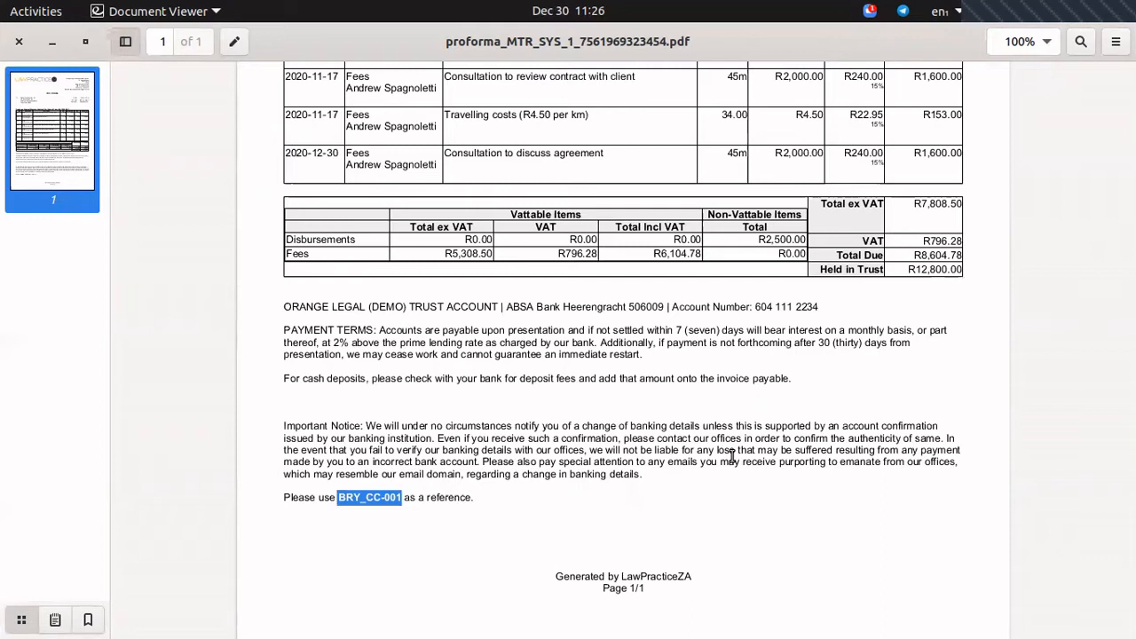
left_click(521, 454)
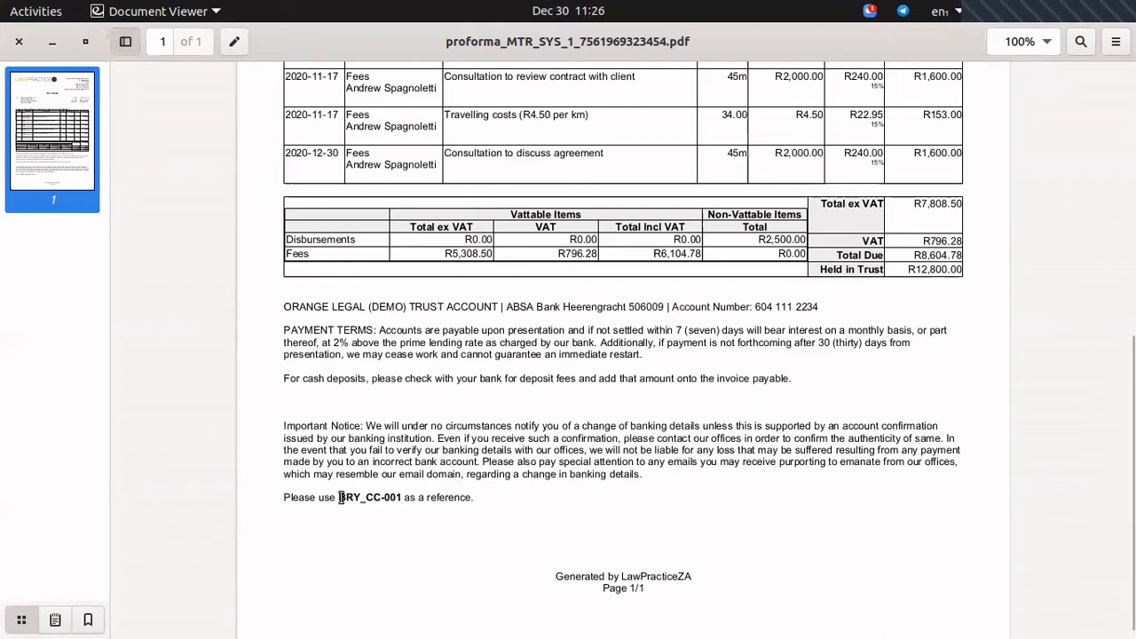
left_click_drag(340, 498, 400, 497)
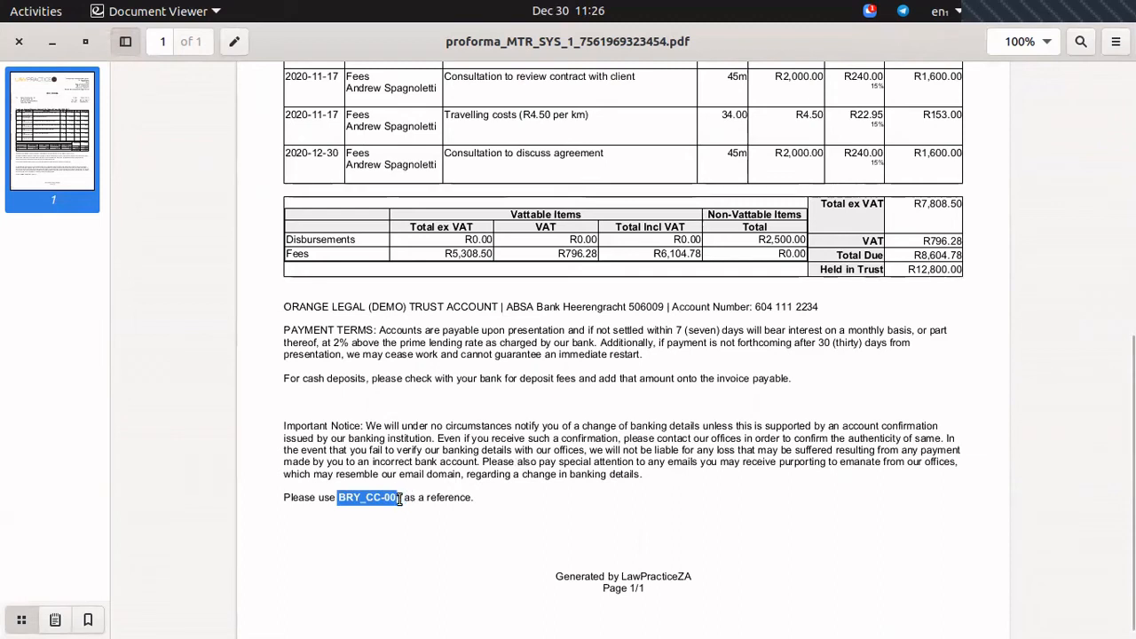
left_click(641, 417)
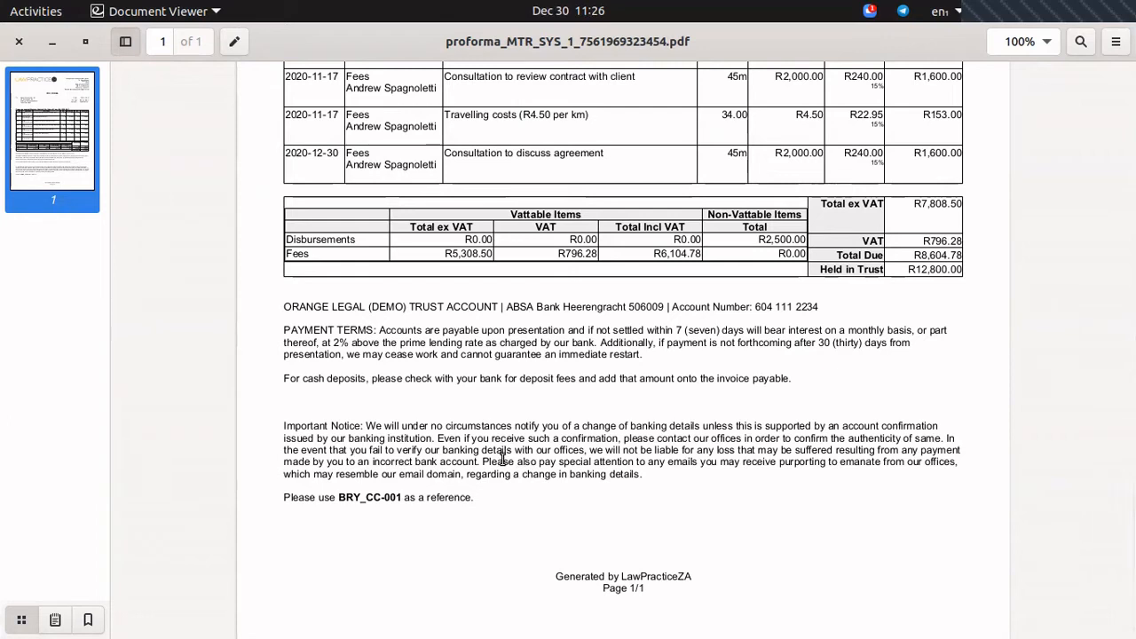
scroll(480, 456, "down", 1)
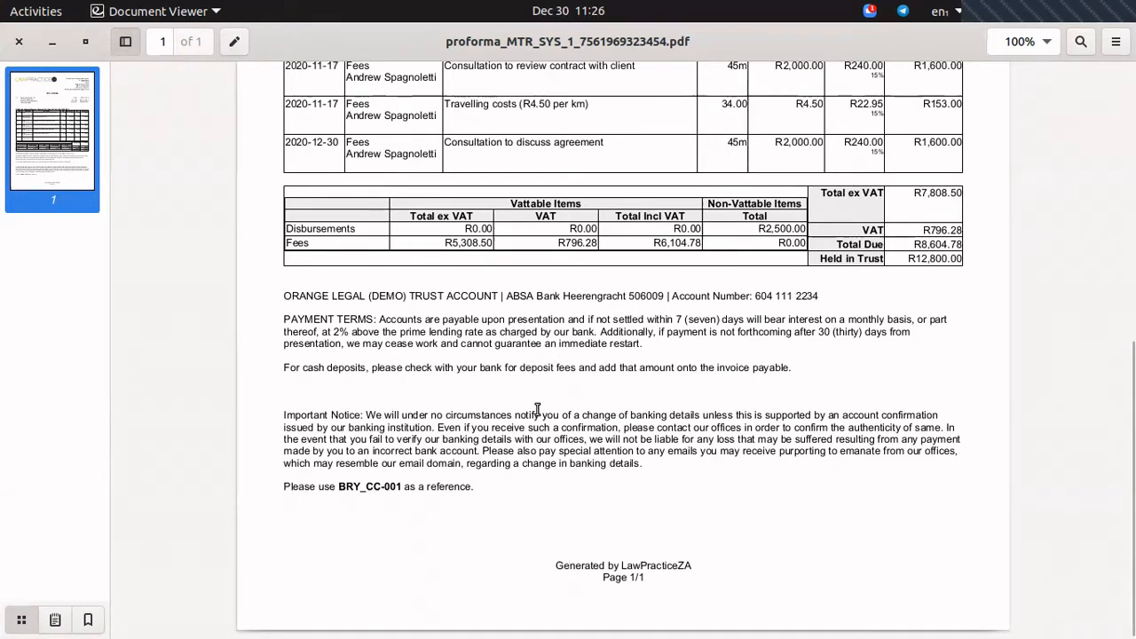
scroll(537, 408, "up", 10)
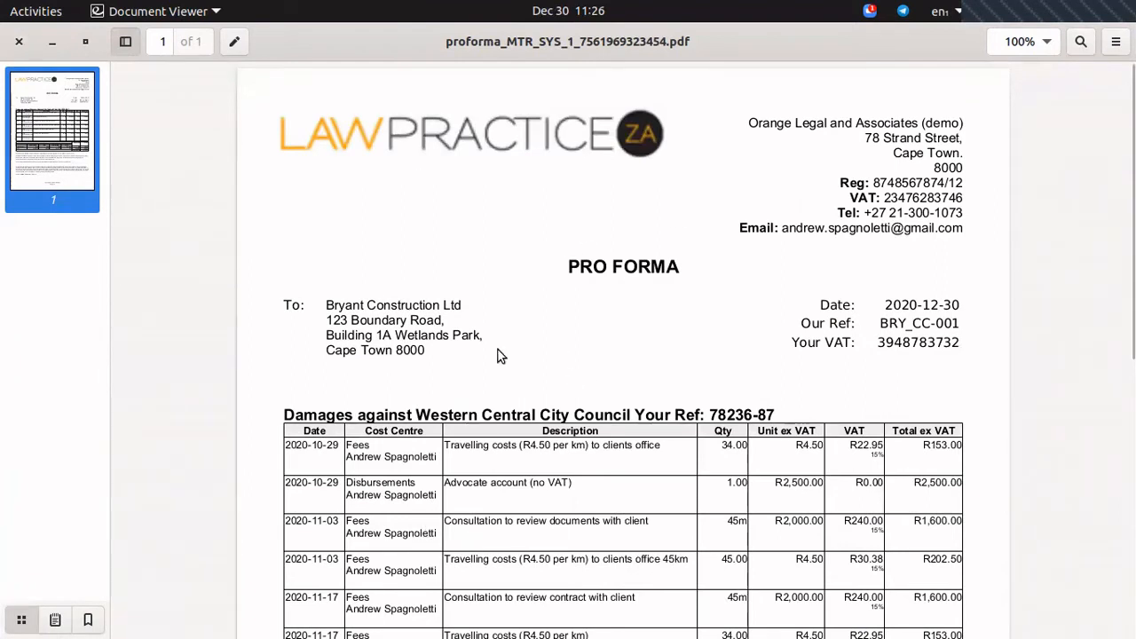
scroll(619, 526, "down", 6)
scroll(619, 526, "up", 6)
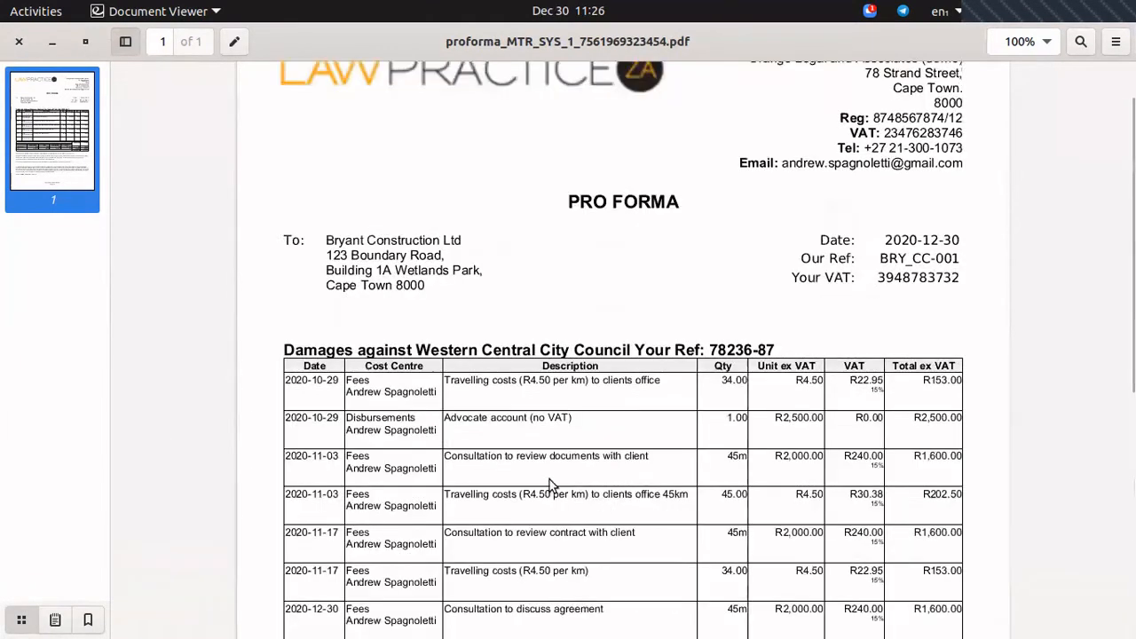
Return to the Capture Fees form and choose the Travelling costs (R4.50 per km) activity.
left_click(55, 44)
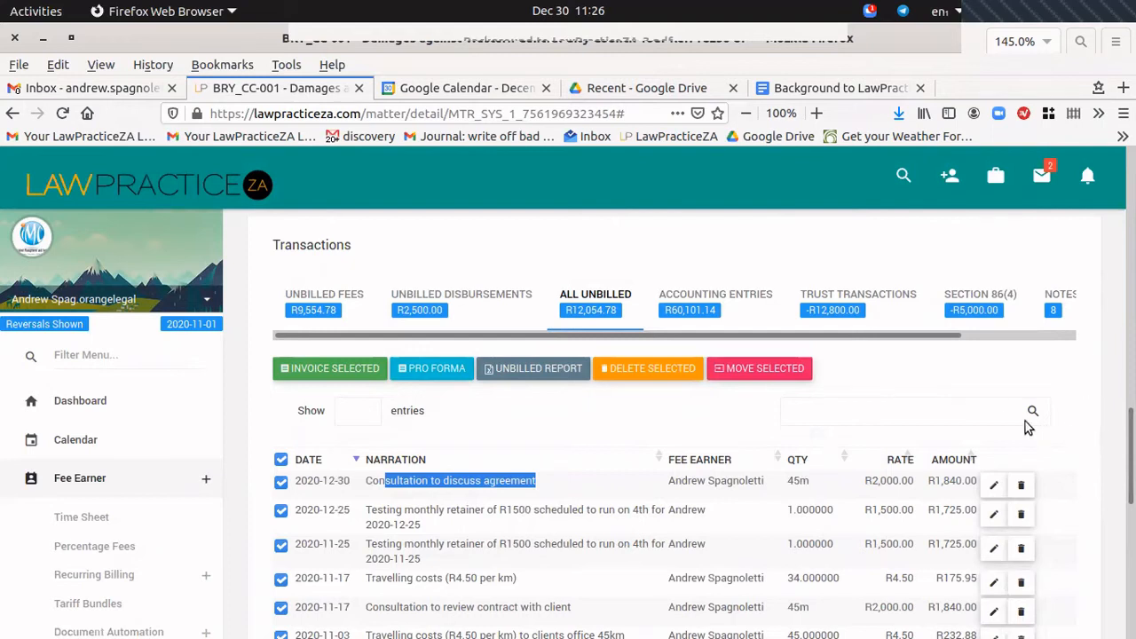
scroll(738, 355, "up", 3)
scroll(682, 391, "up", 2)
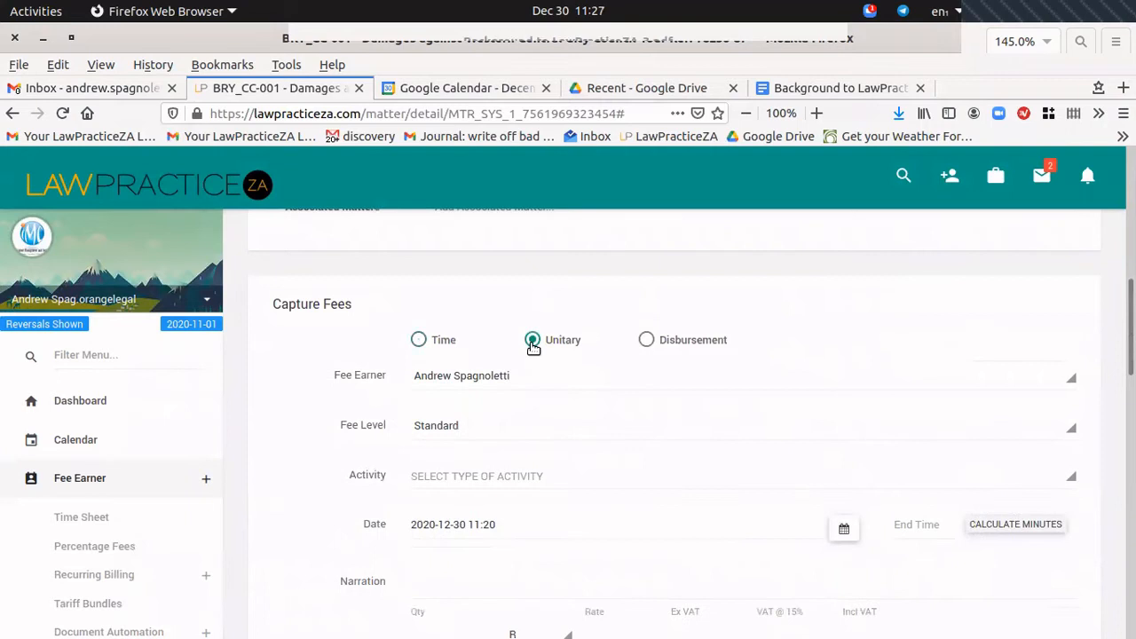
scroll(774, 373, "down", 2)
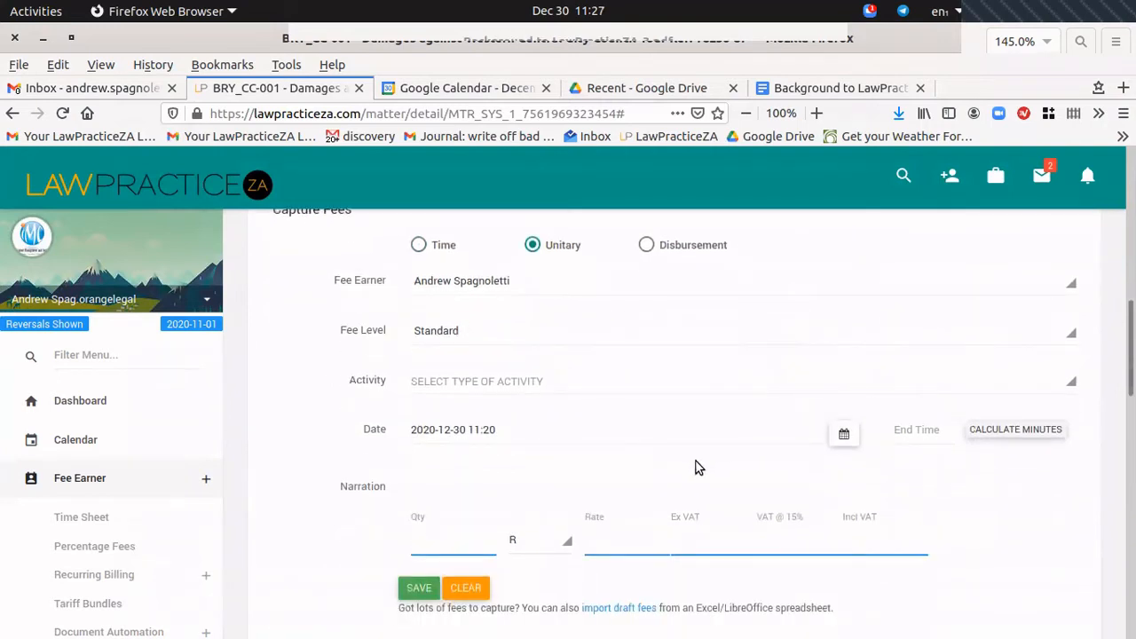
left_click(482, 384)
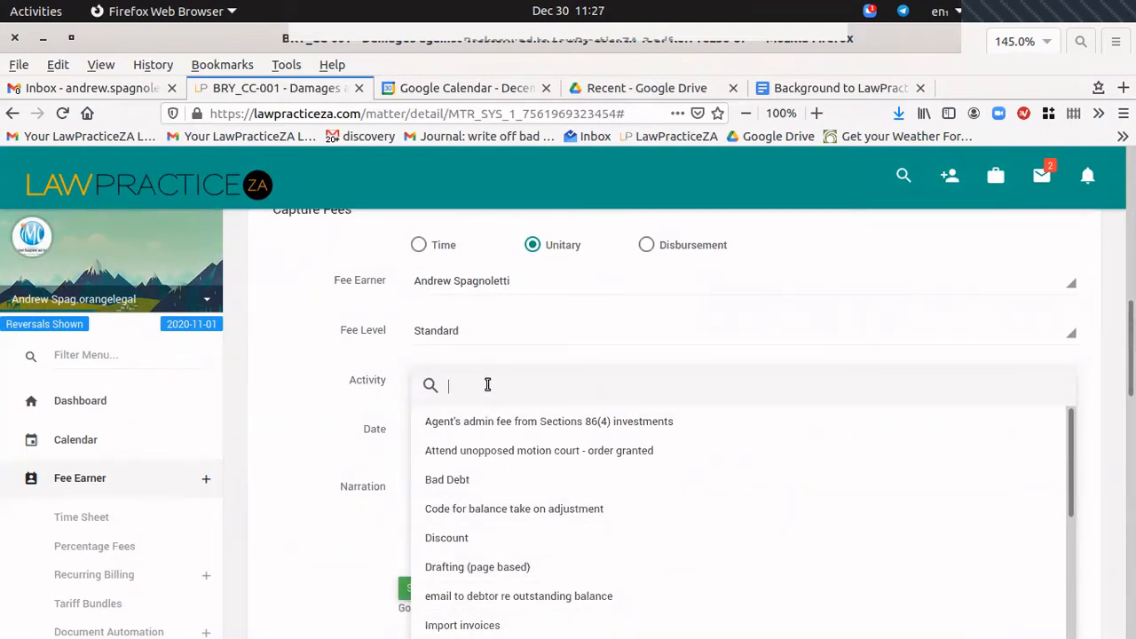
type("tra")
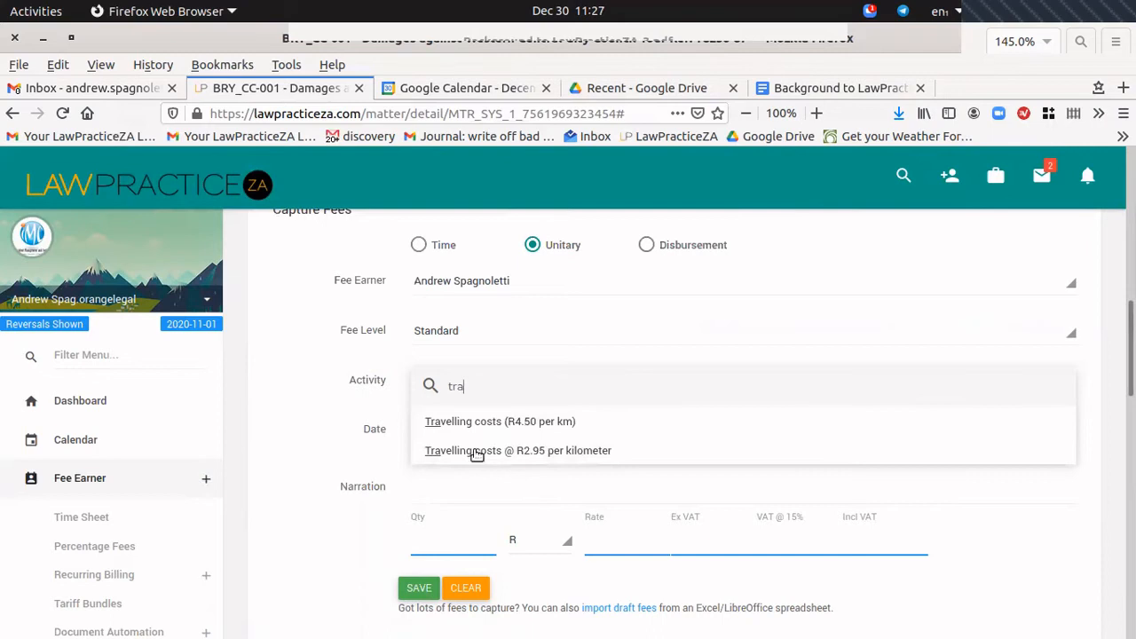
left_click(475, 424)
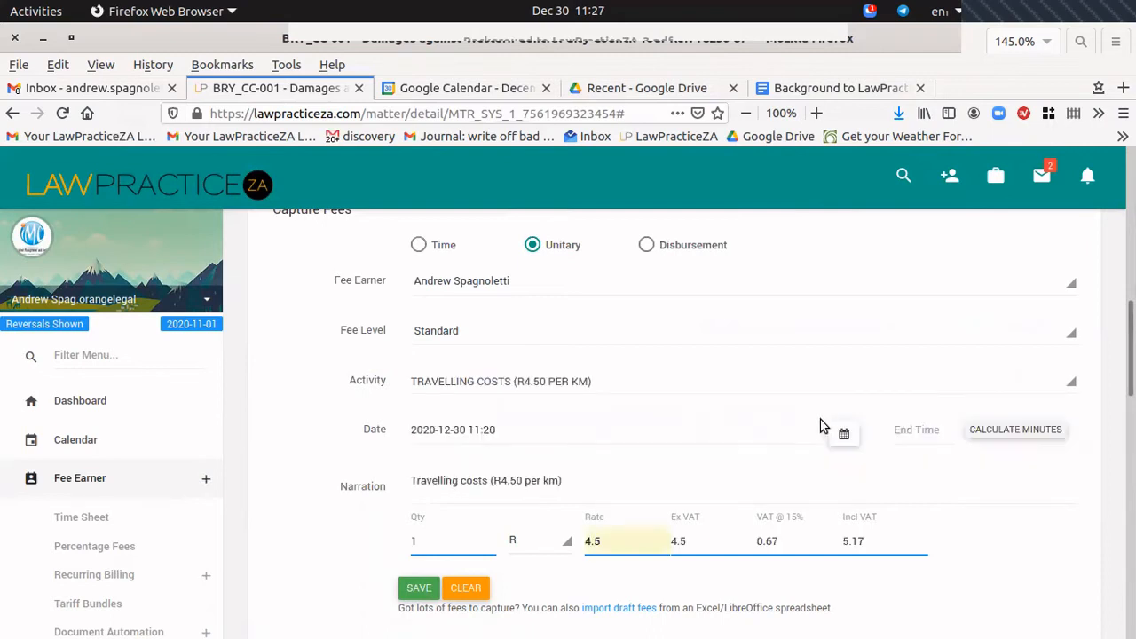
Set the quantity to 45 and extend the narration with 'to client head office for meeting'.
left_click_drag(428, 541, 367, 545)
type("45")
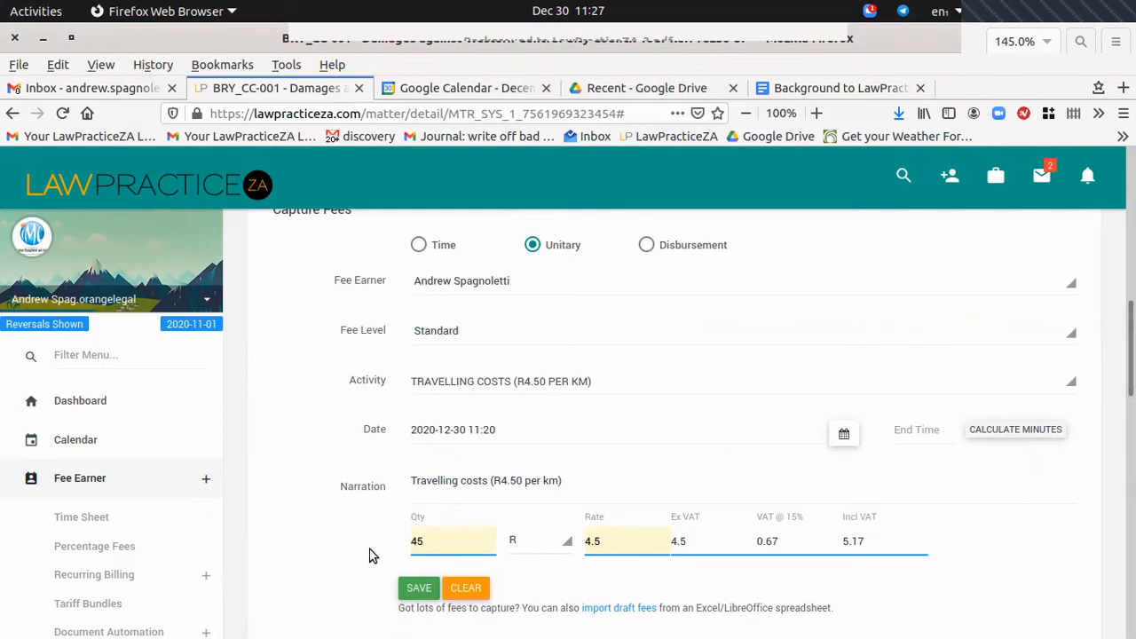
left_click(627, 480)
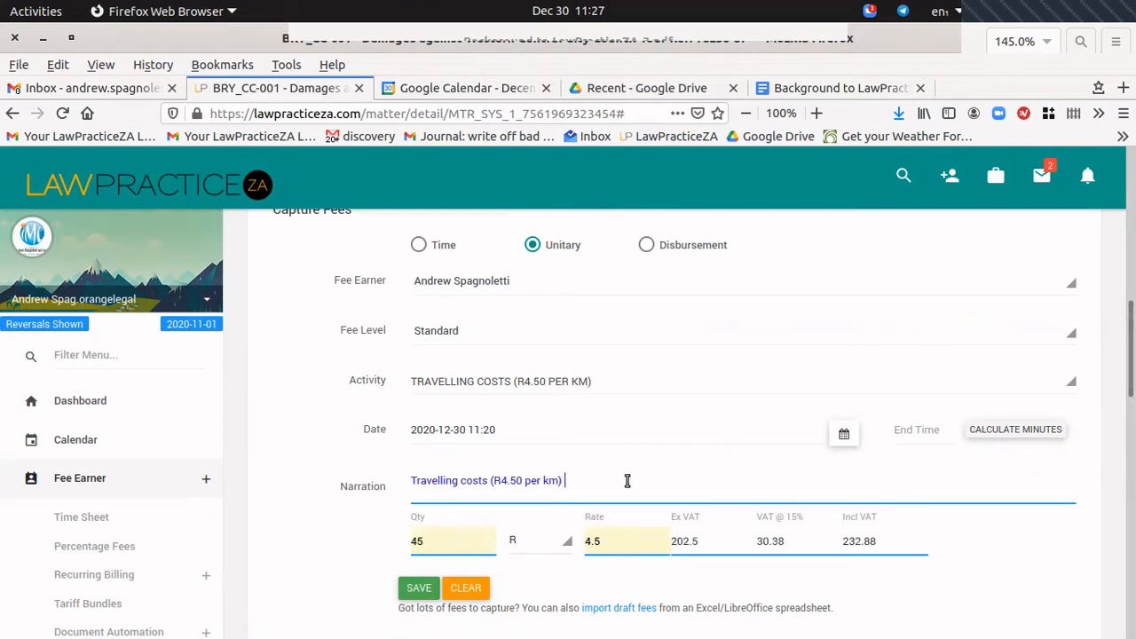
type("to client head office for")
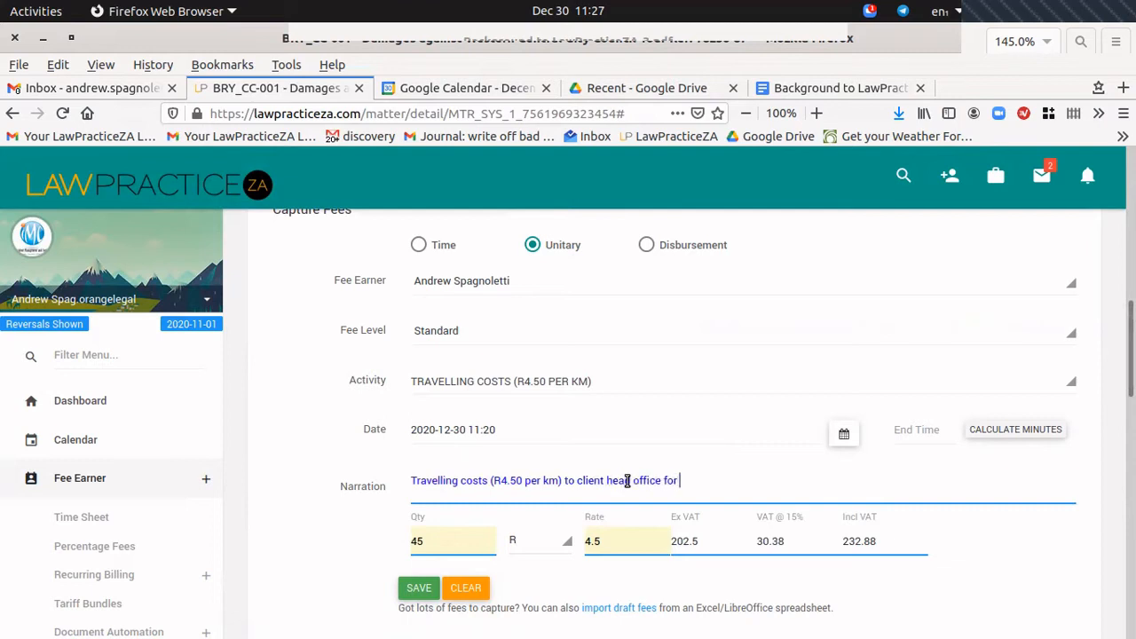
type(" meeting")
scroll(550, 515, "down", 1)
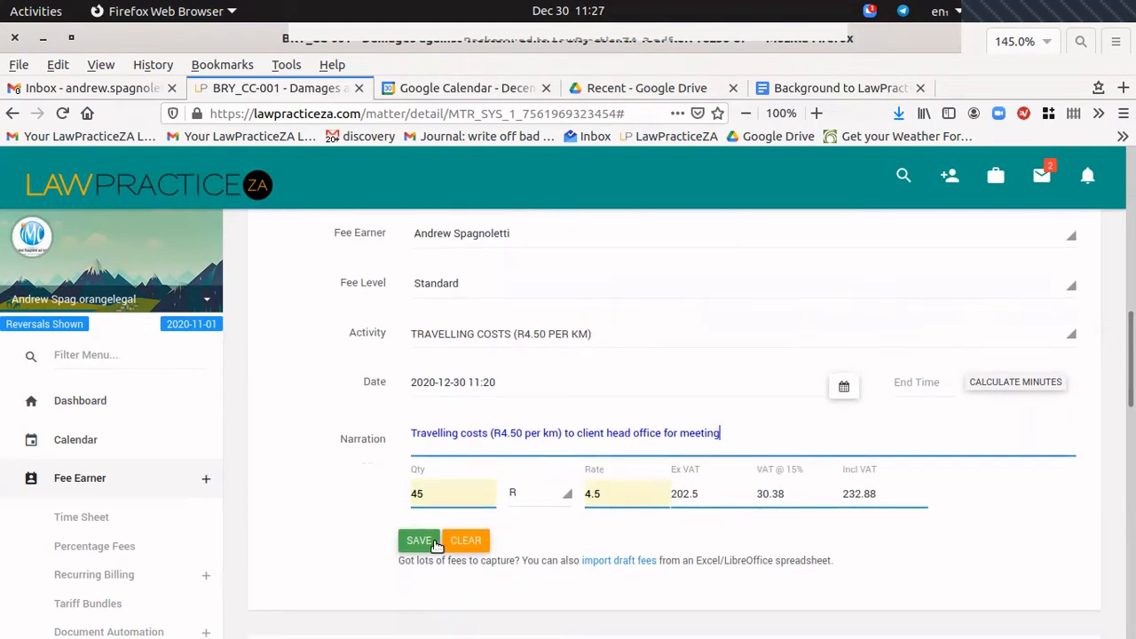
Save the 45 km travelling costs fee entry.
left_click(435, 544)
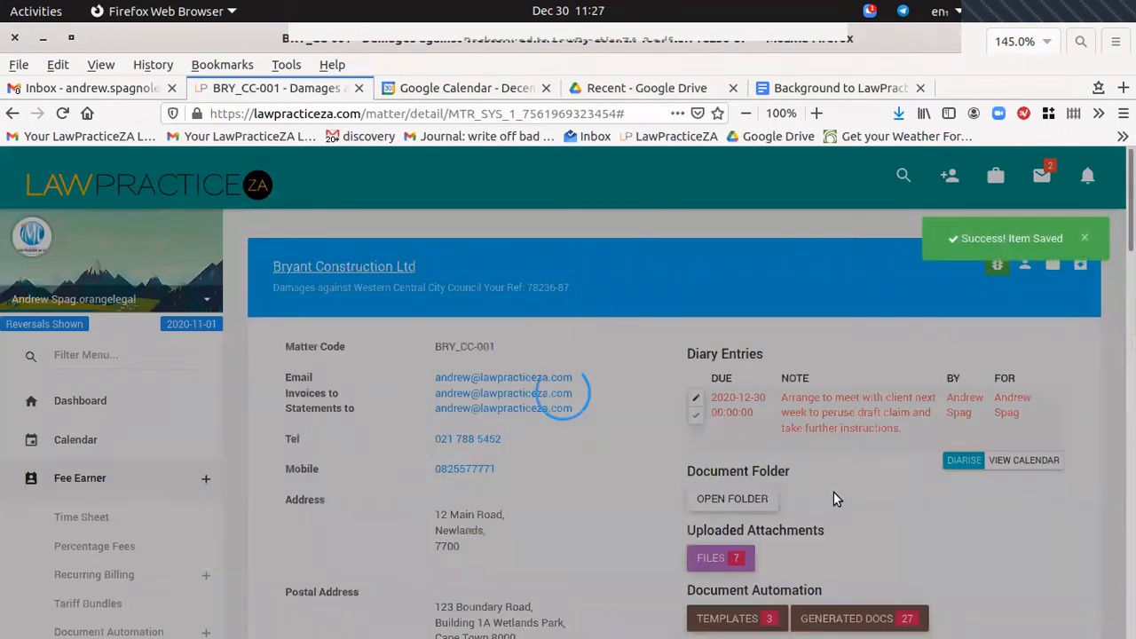
scroll(824, 506, "down", 6)
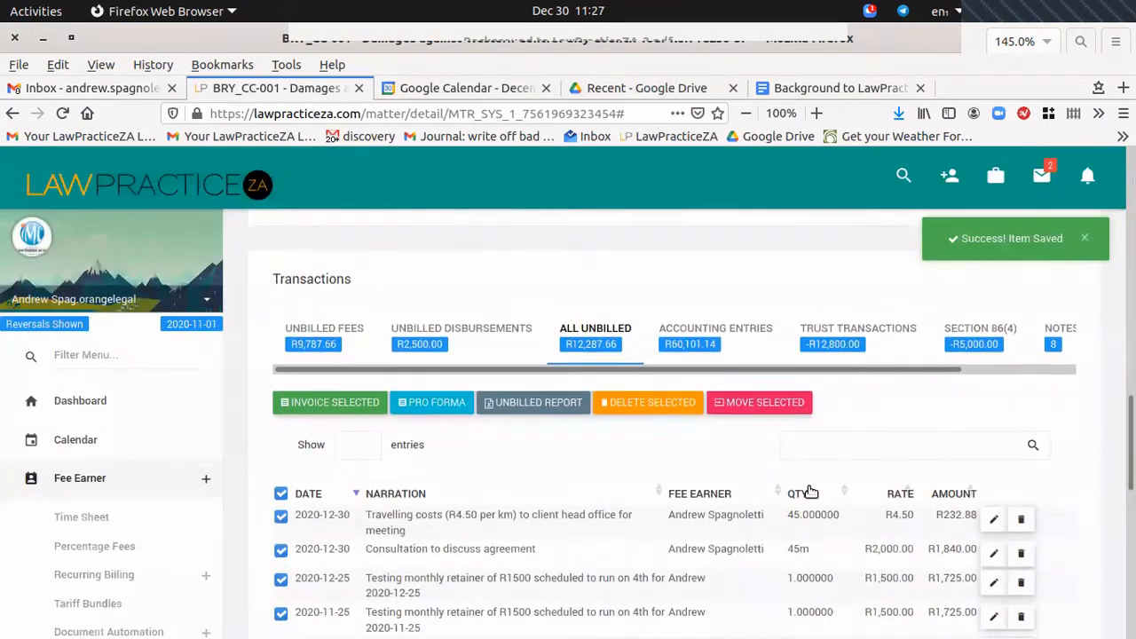
scroll(811, 491, "down", 1)
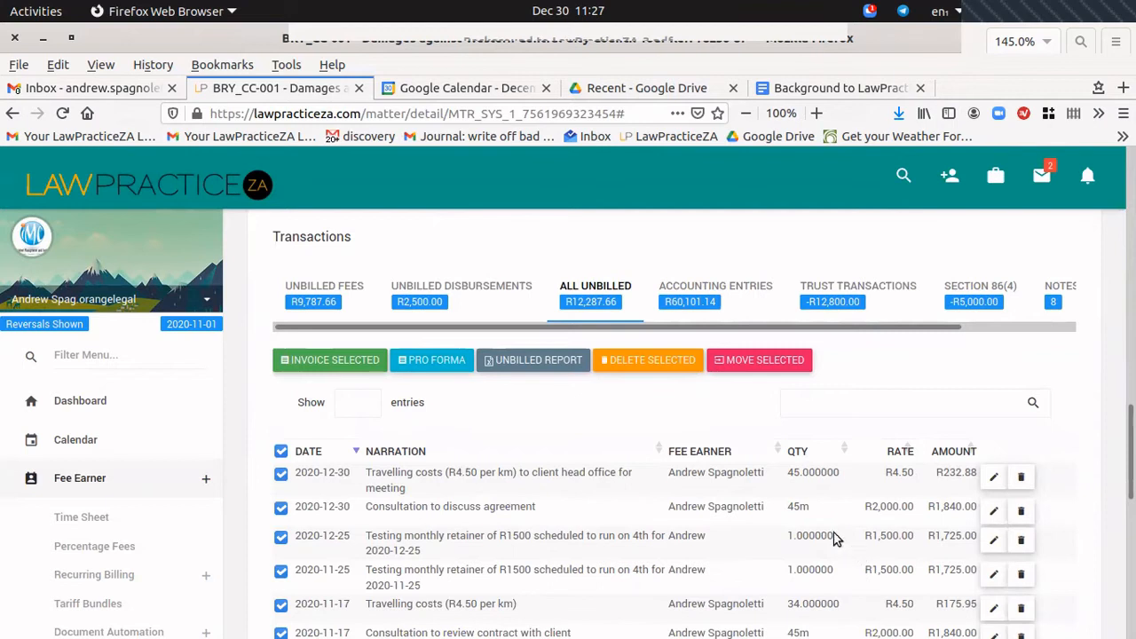
Go back to the Dashboard with its diary entries and fees charts.
scroll(825, 546, "up", 3)
scroll(772, 568, "up", 2)
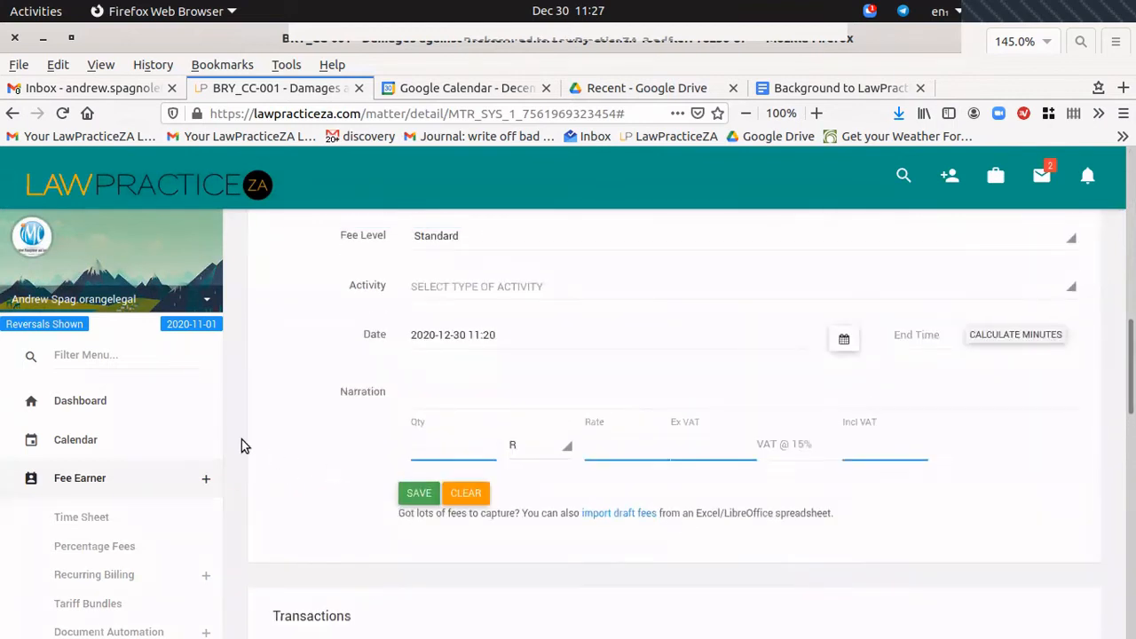
left_click(78, 401)
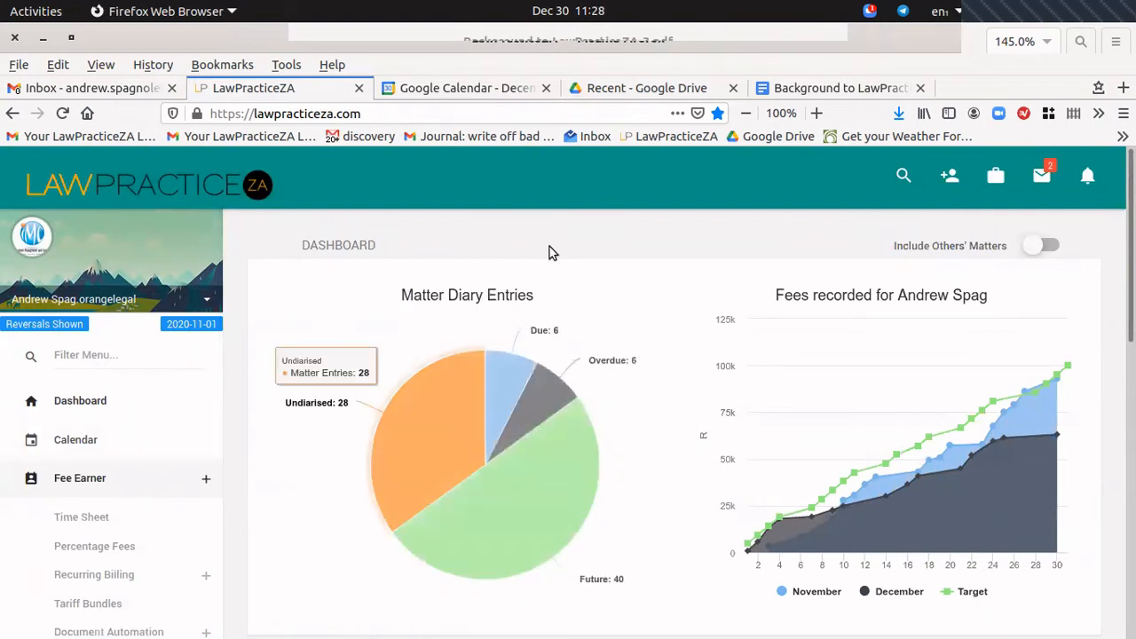
List matters with diary entries due and open the Alliway Appeal matter (STH-001).
left_click(502, 388)
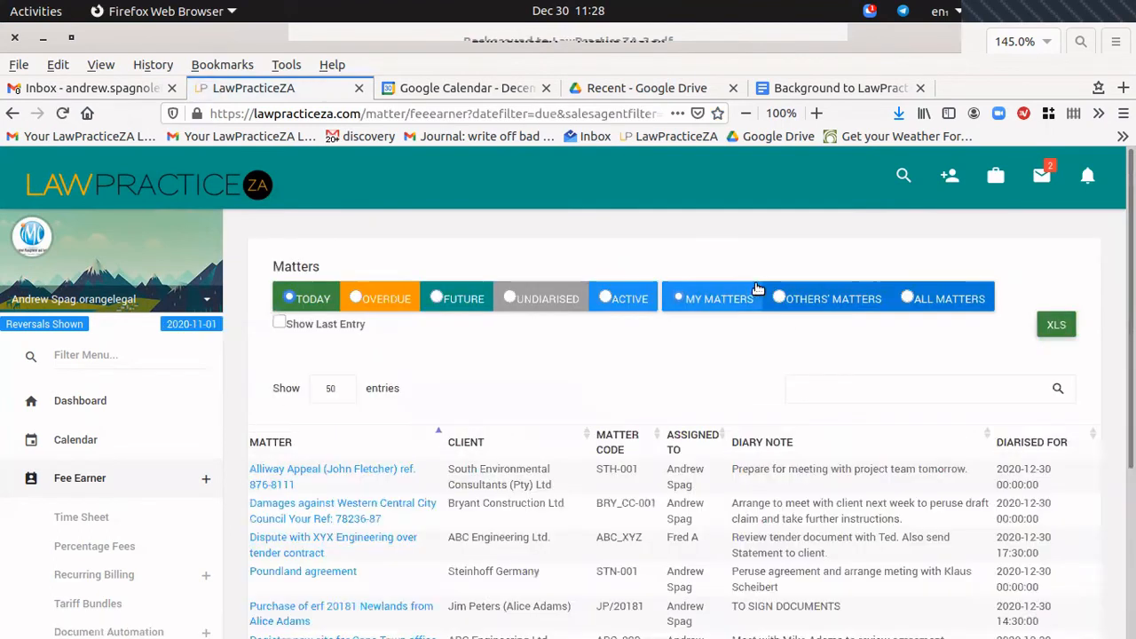
scroll(768, 331, "down", 3)
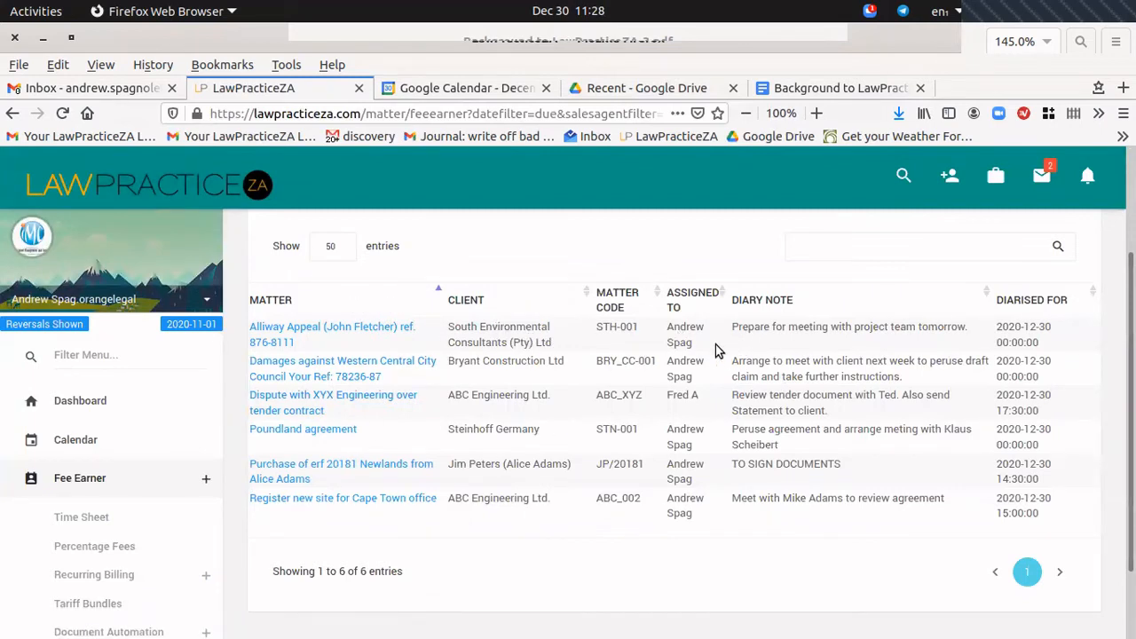
left_click_drag(684, 329, 684, 350)
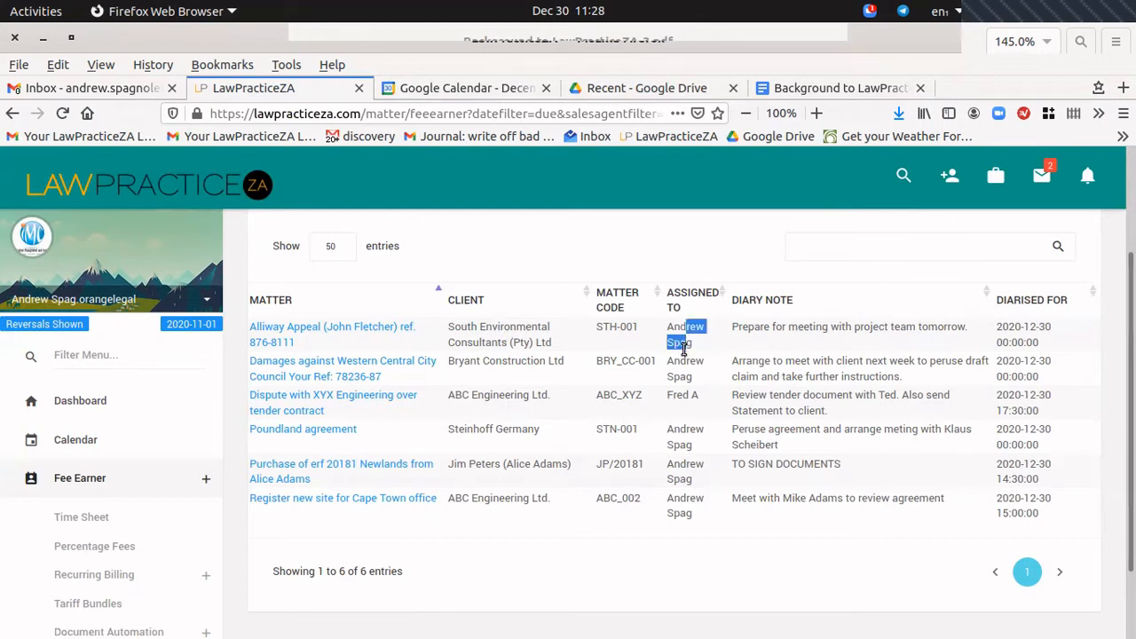
left_click(683, 337)
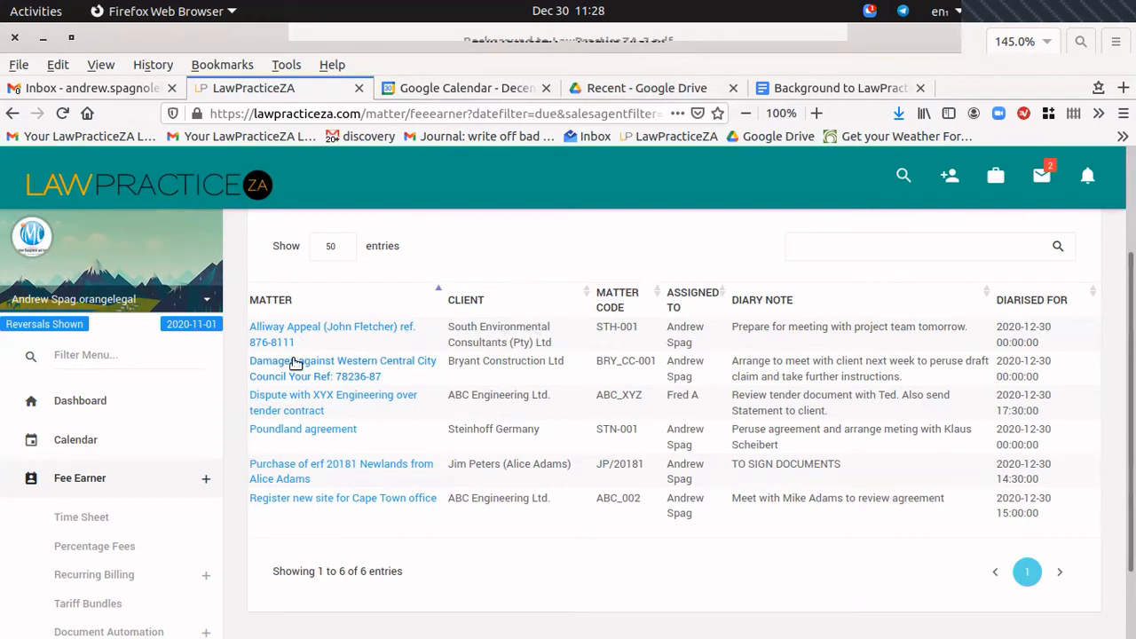
left_click(271, 335)
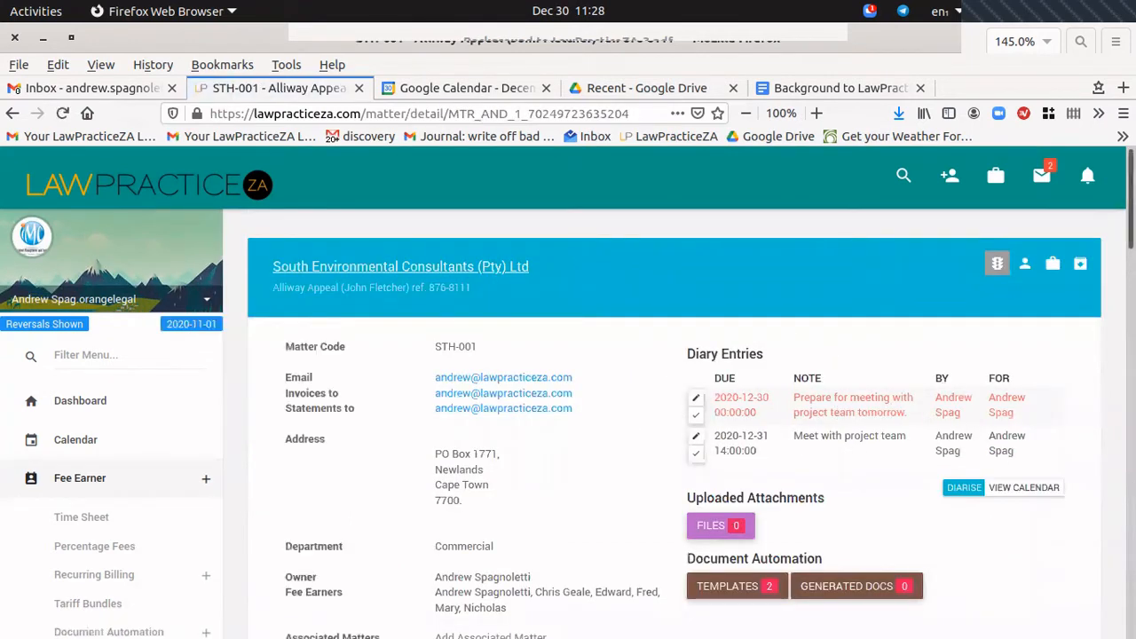
Set the Alliway fee entry to Disbursement and search the activity list for 'adv'.
scroll(675, 426, "down", 5)
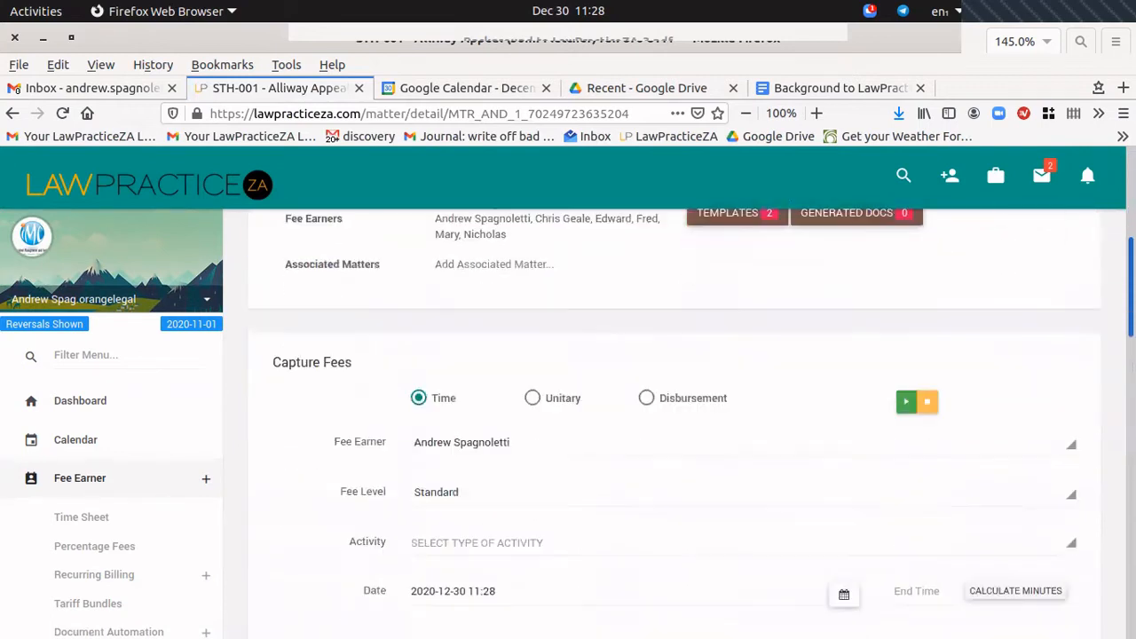
scroll(674, 427, "down", 10)
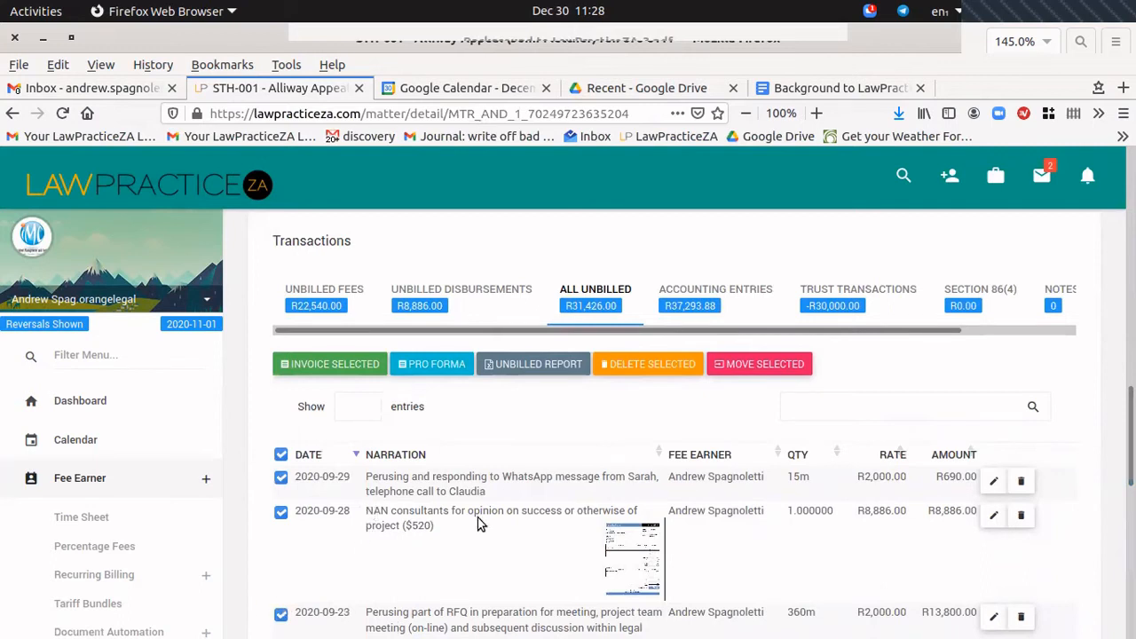
scroll(951, 492, "up", 4)
scroll(950, 492, "up", 3)
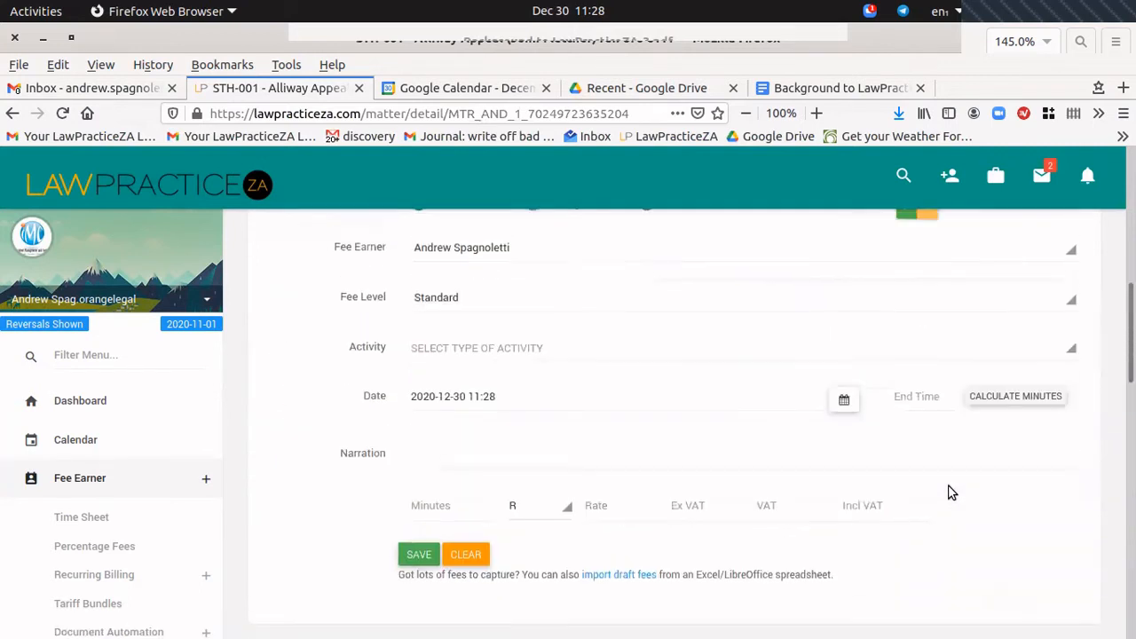
left_click(647, 337)
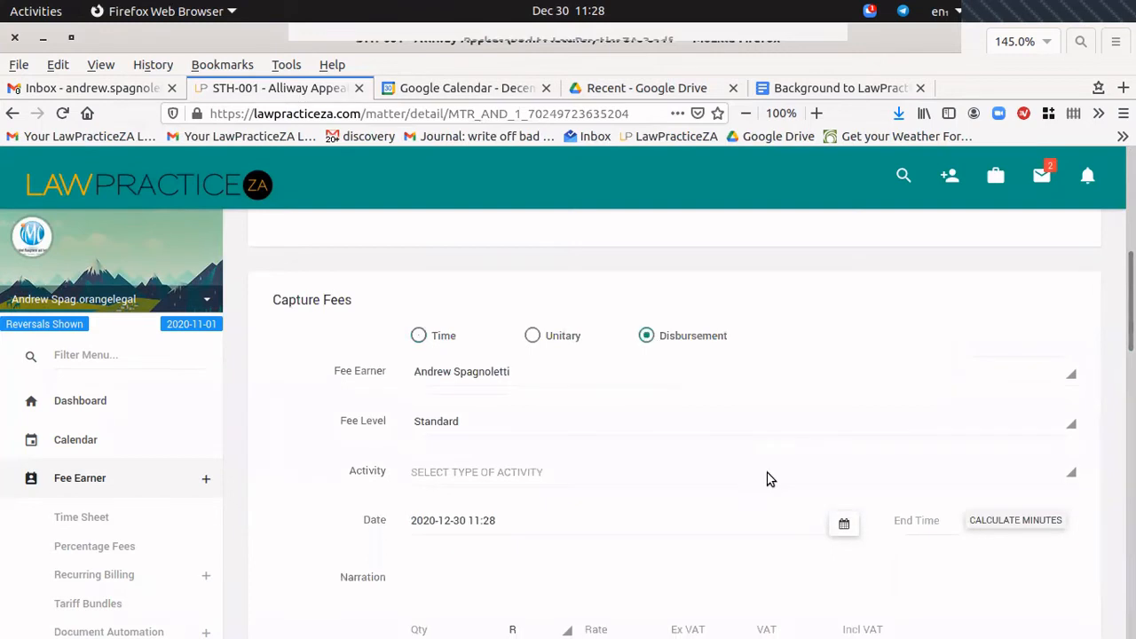
left_click(489, 475)
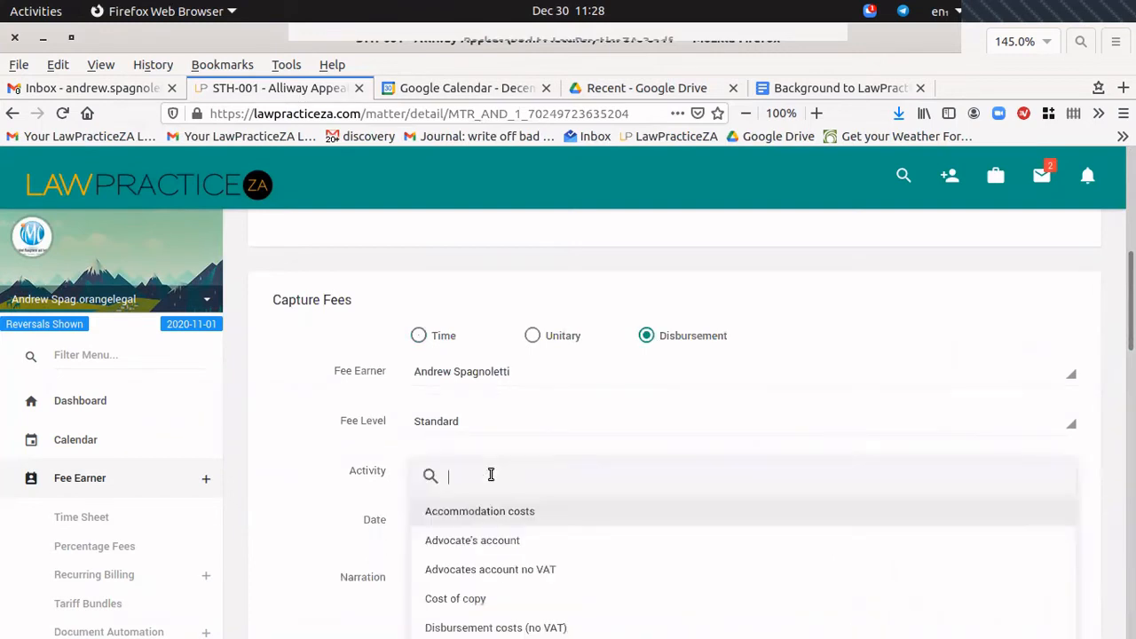
scroll(844, 484, "down", 2)
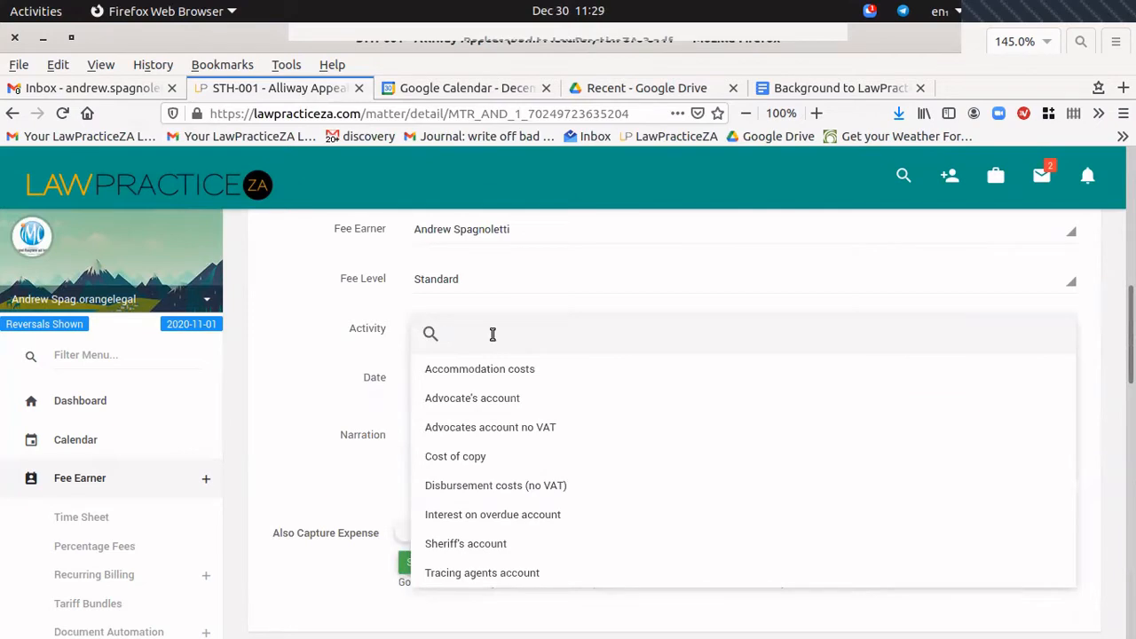
type("adv")
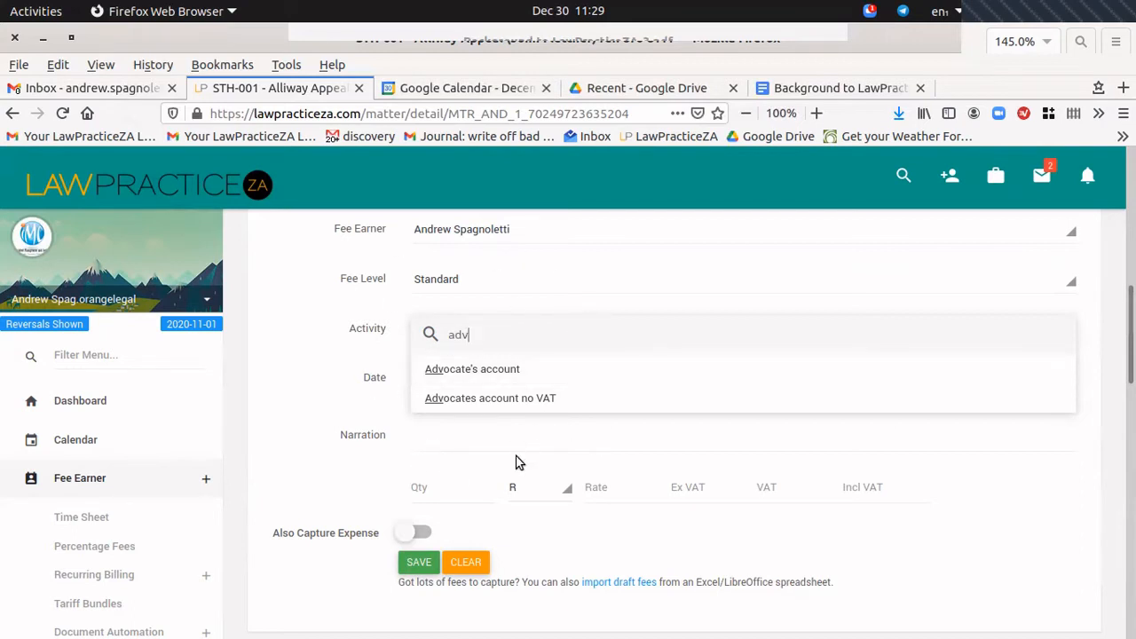
left_click(467, 370)
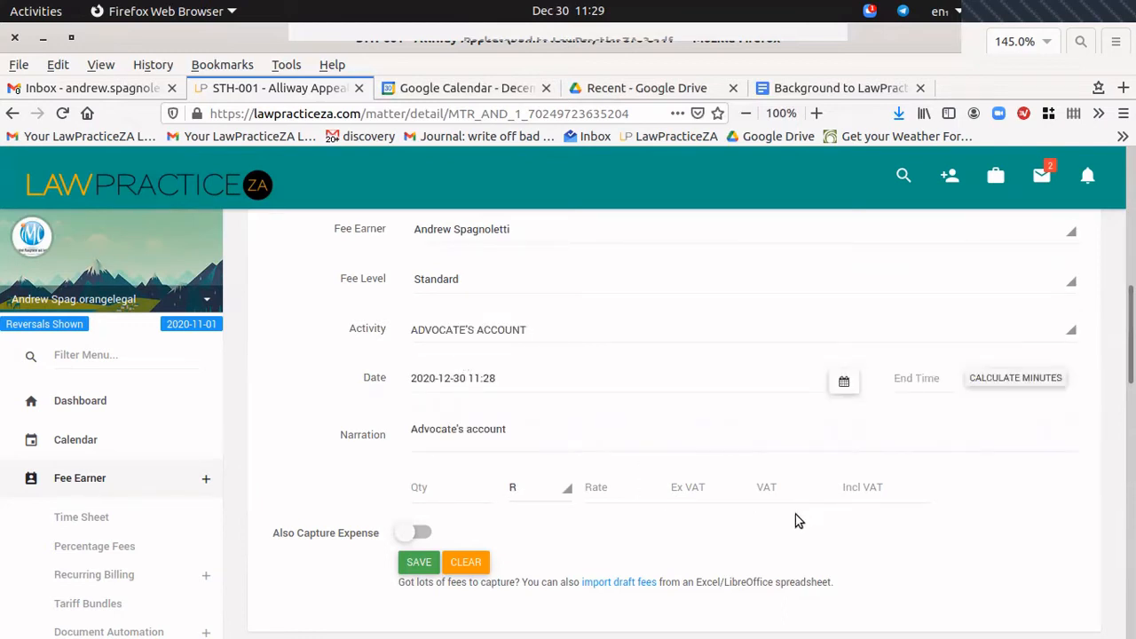
scroll(667, 329, "down", 3)
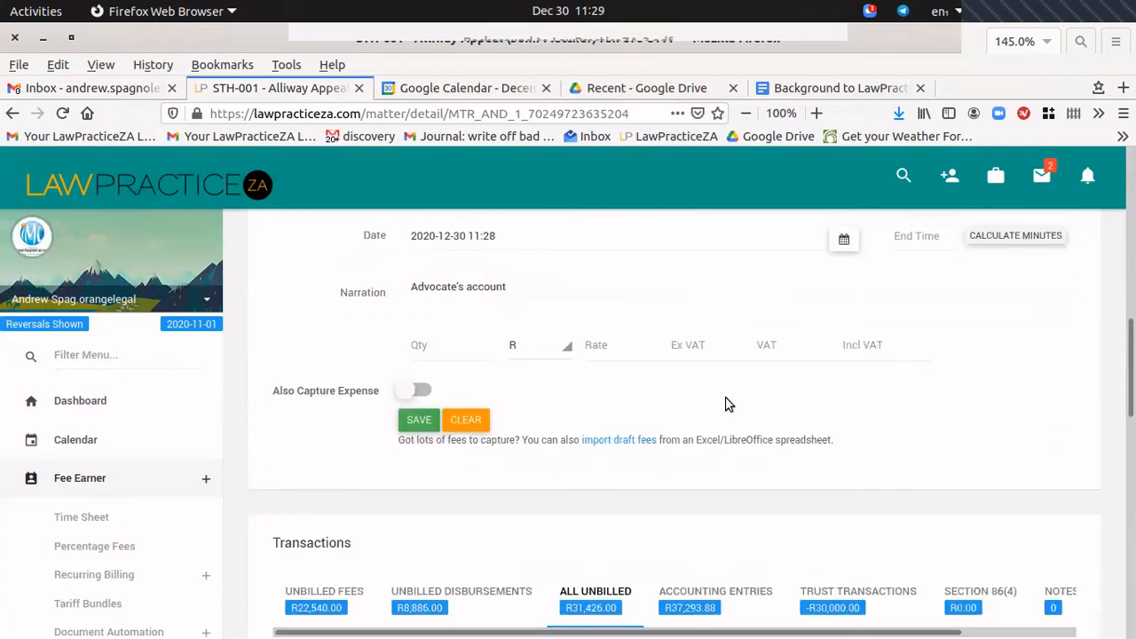
scroll(533, 391, "up", 1)
left_click(434, 392)
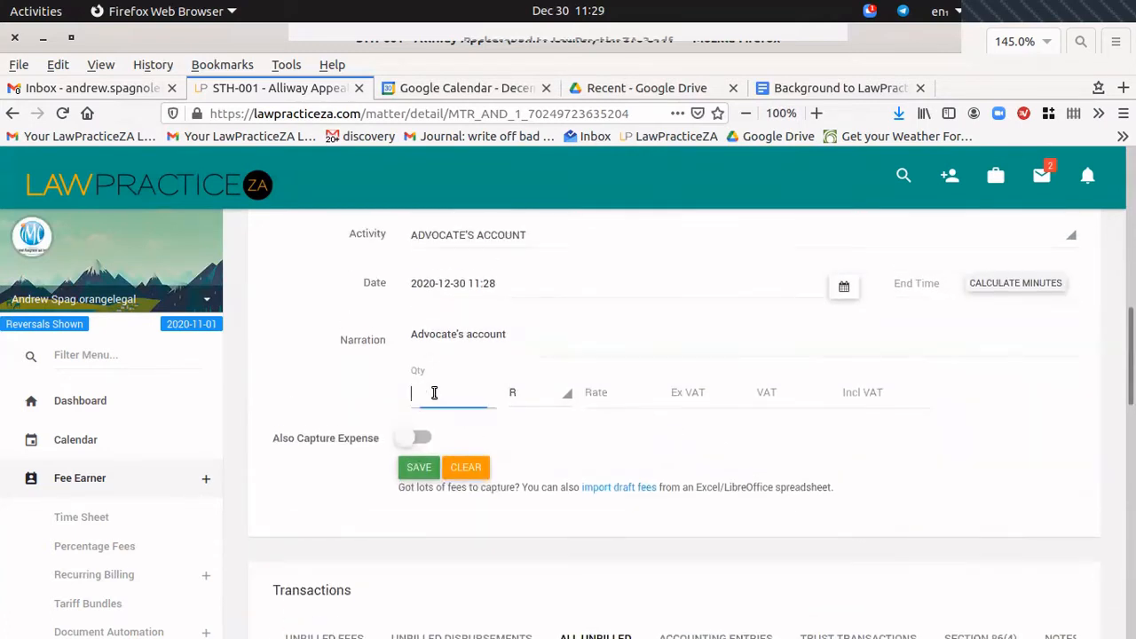
type("1")
key("Tab")
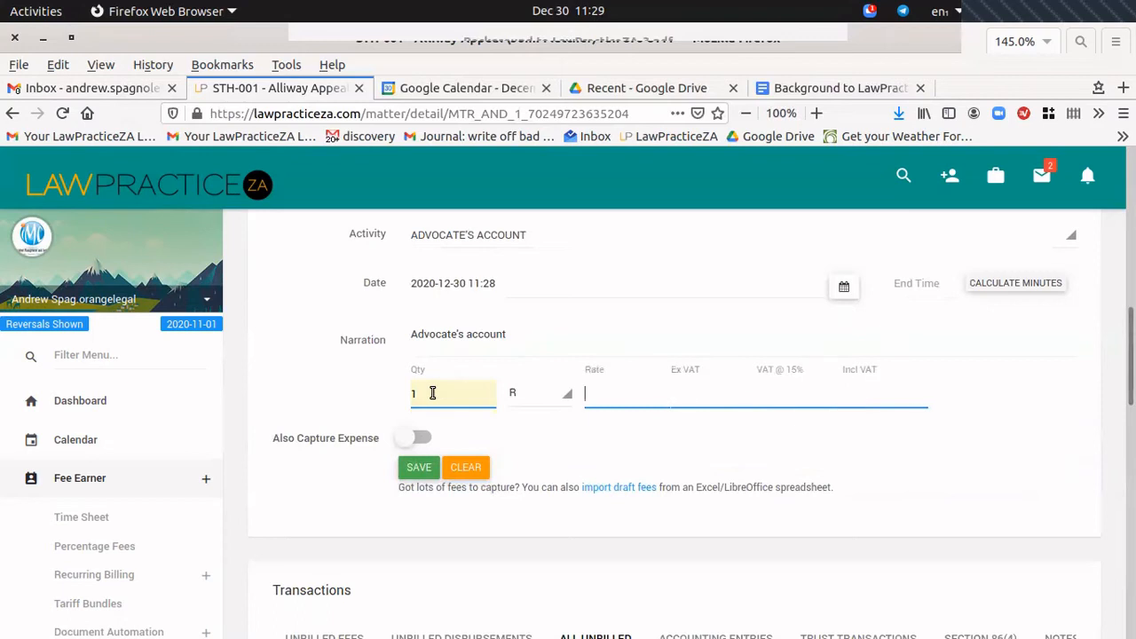
type("1540")
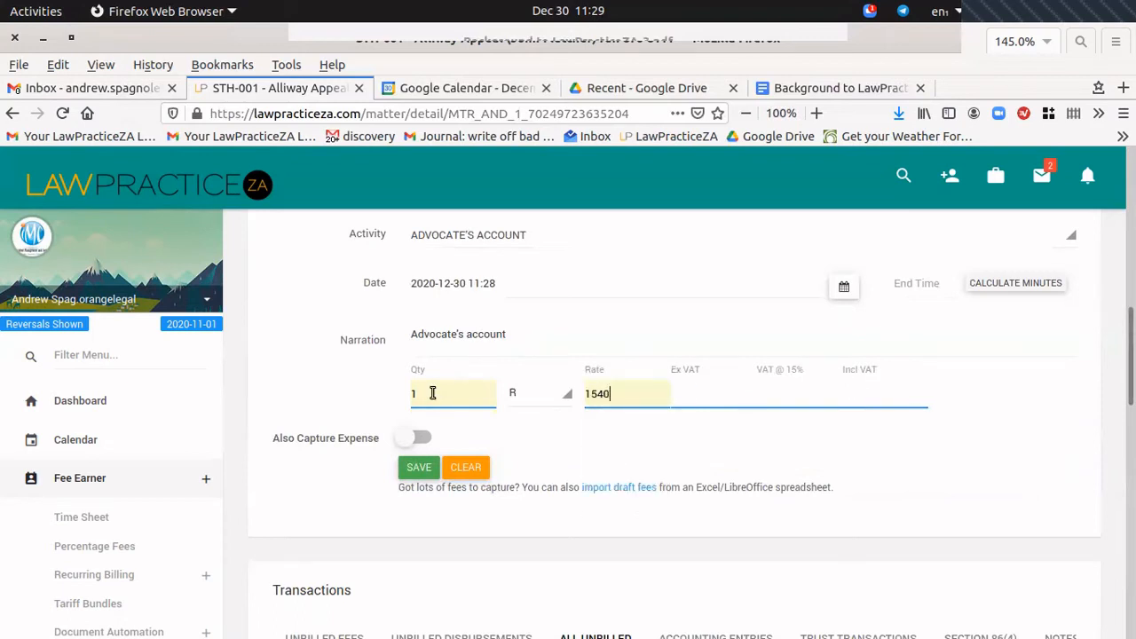
key("Tab")
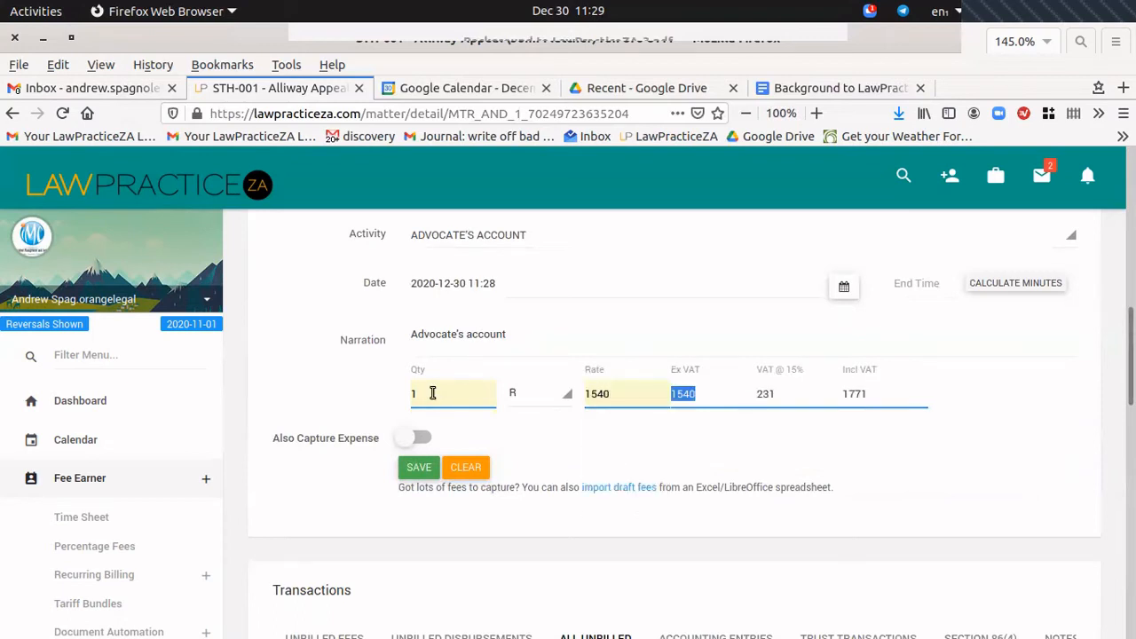
left_click(423, 441)
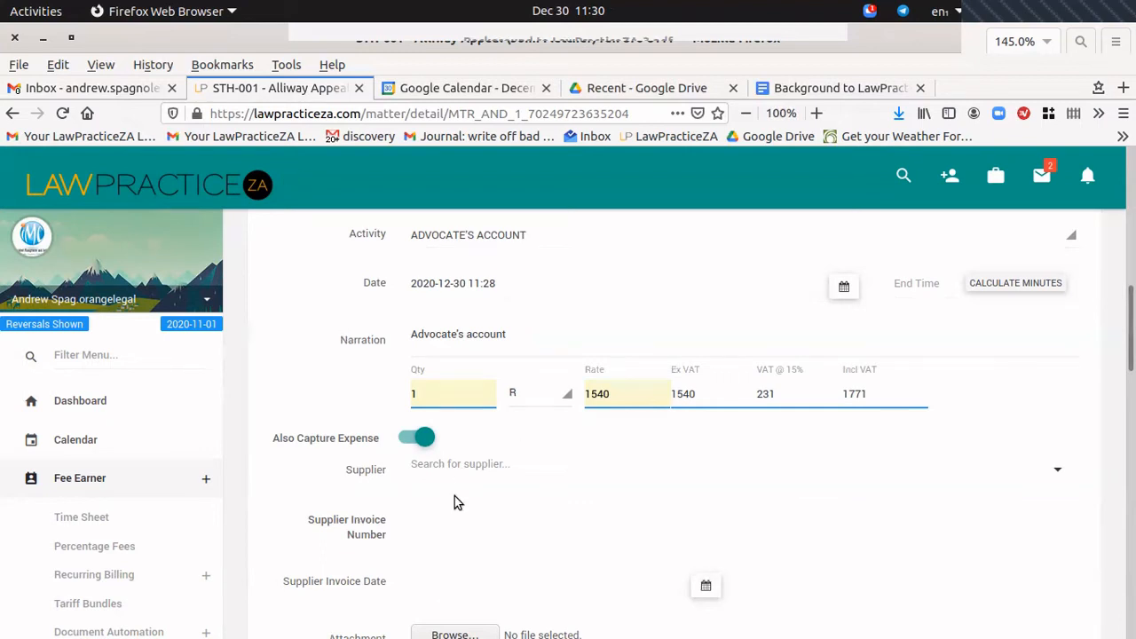
Search 'adv' and set the ADV advocate as the disbursement's supplier.
left_click(463, 465)
type("adv")
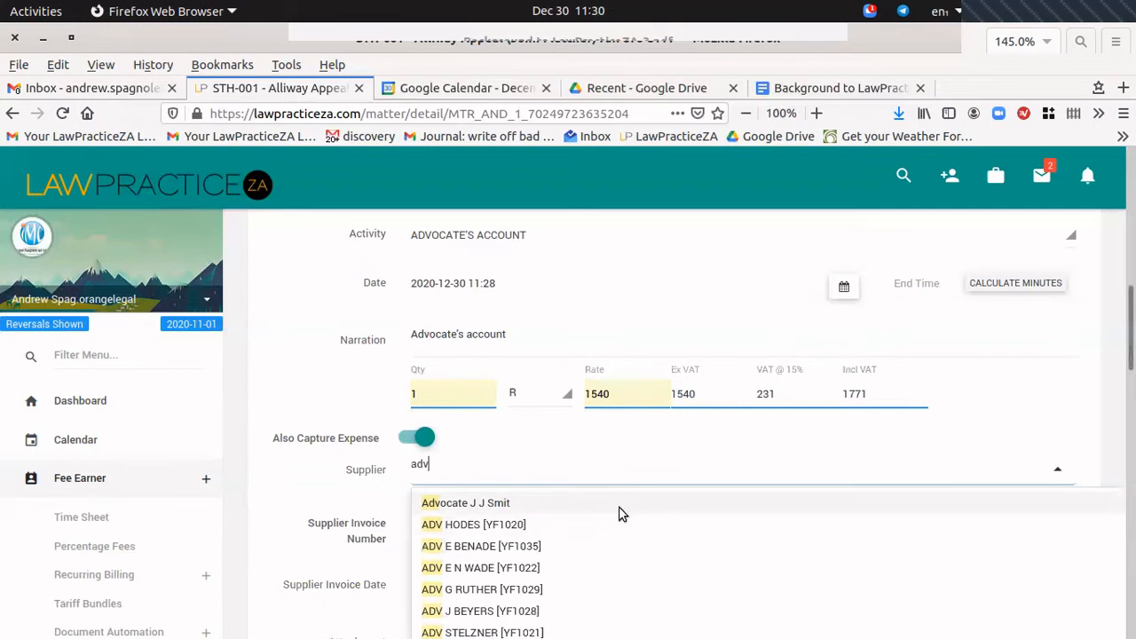
left_click(464, 524)
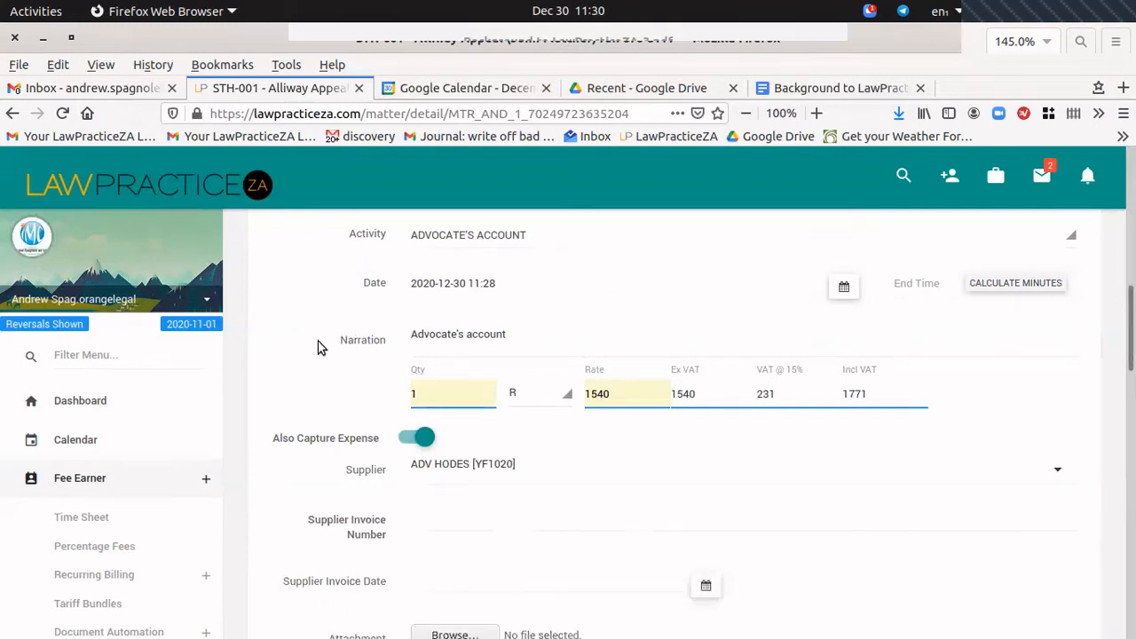
scroll(312, 364, "down", 1)
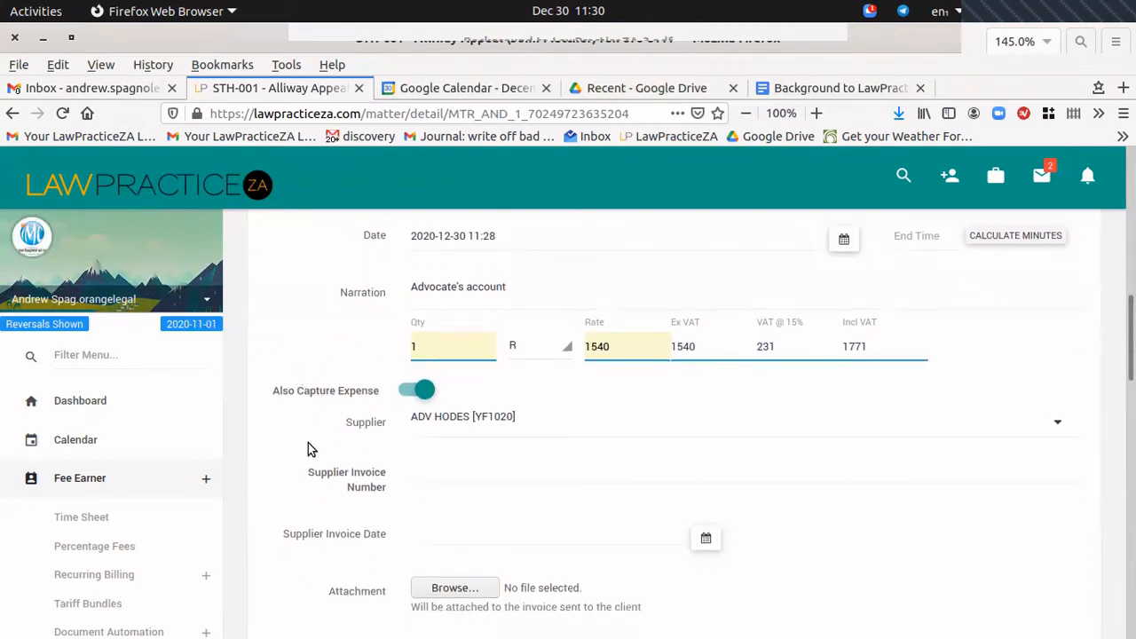
left_click(438, 477)
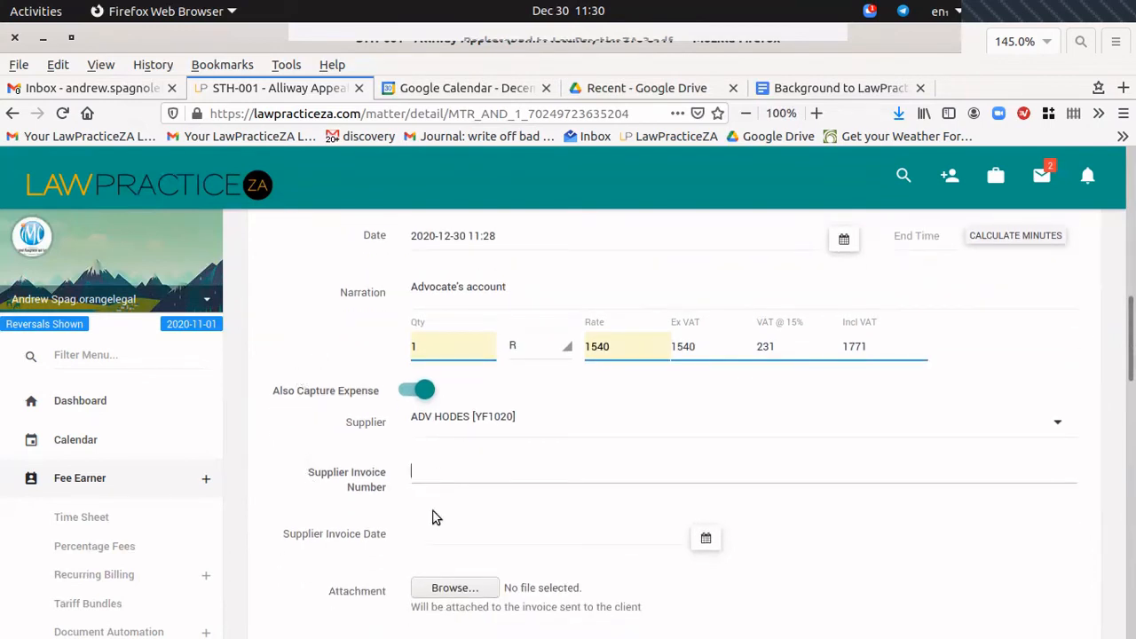
scroll(297, 513, "down", 2)
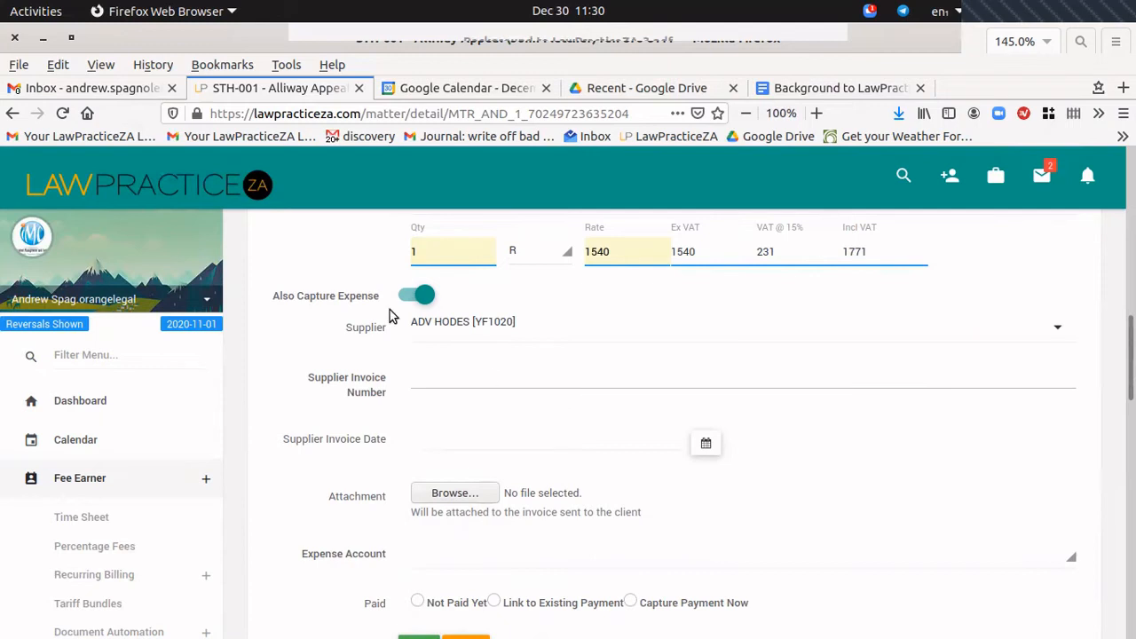
scroll(411, 330, "down", 5)
left_click(473, 415)
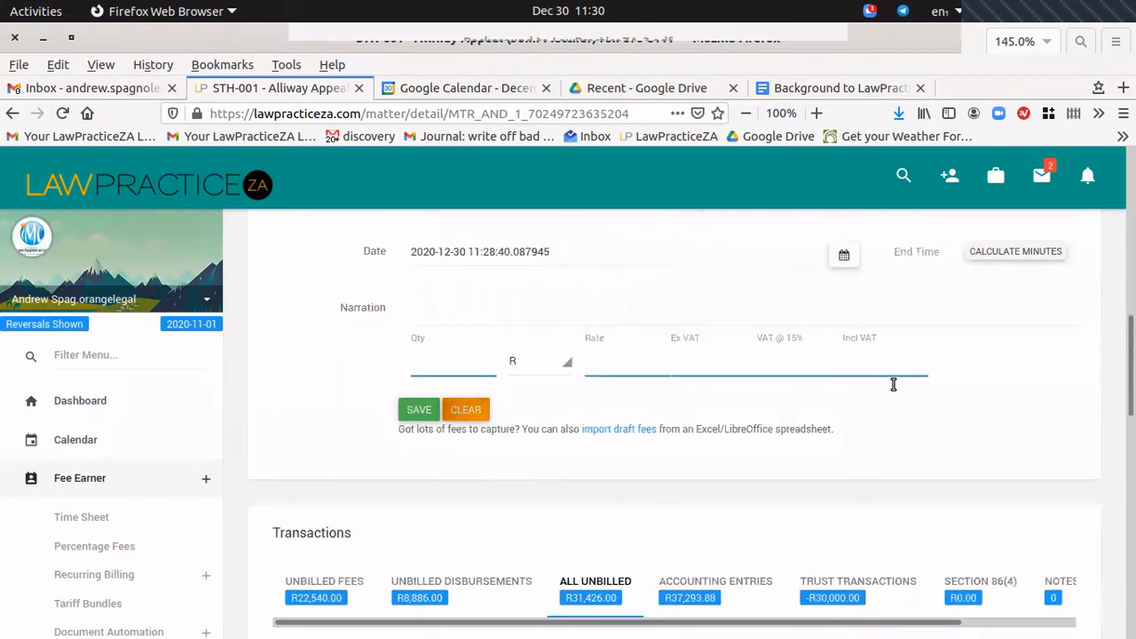
scroll(740, 352, "down", 5)
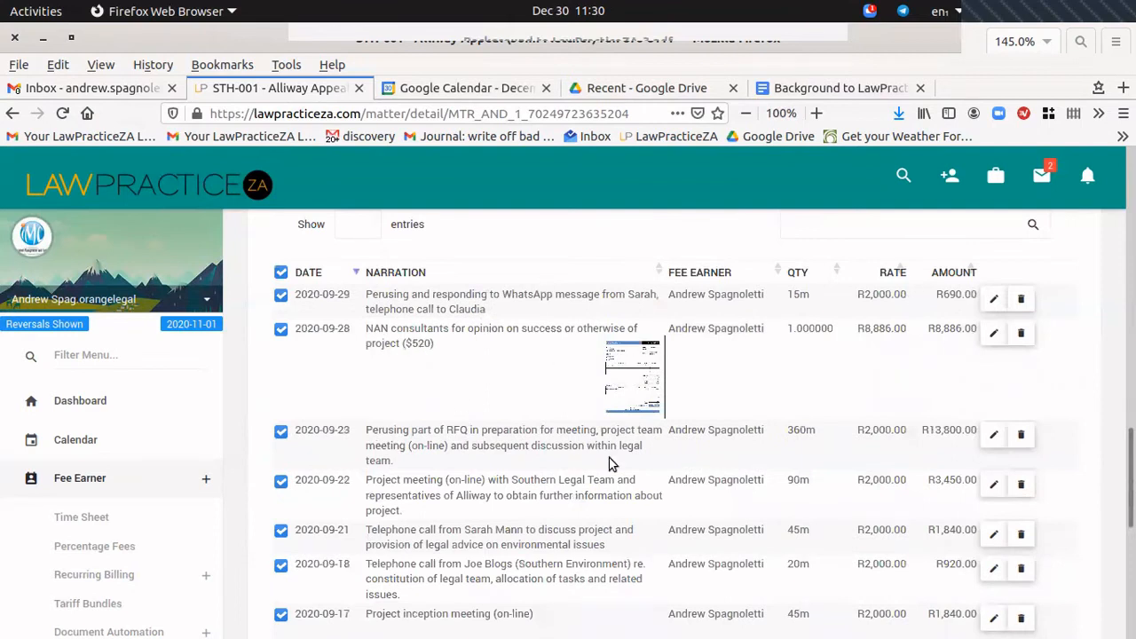
Create a pro forma for the R31,426.00 of ticked unbilled items and open it in Document Viewer.
scroll(604, 466, "up", 3)
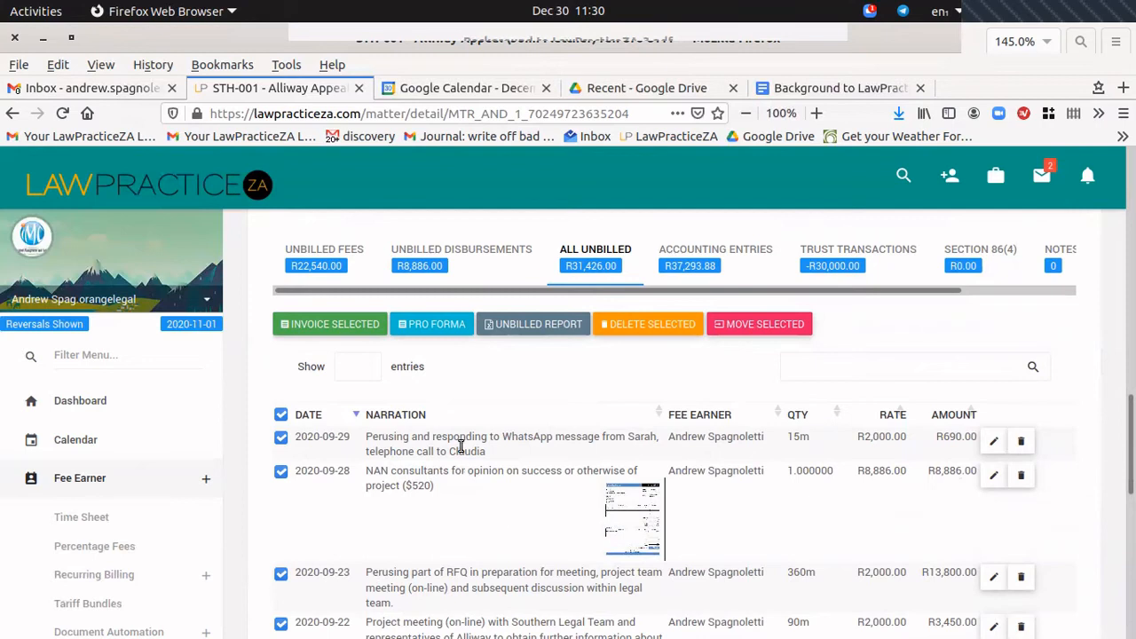
left_click(439, 330)
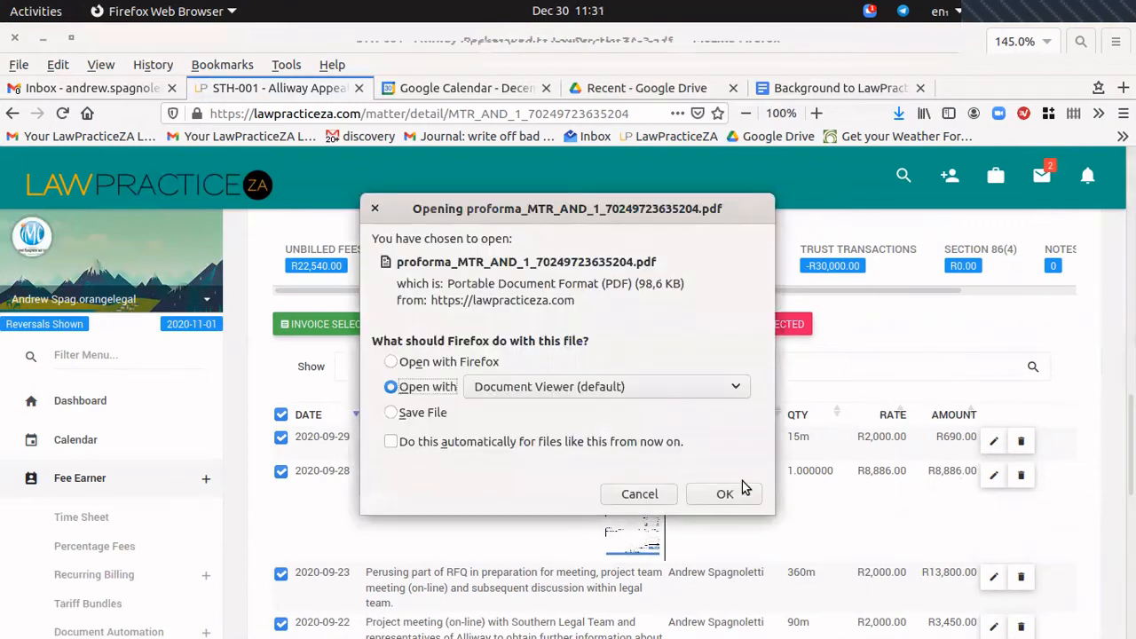
left_click(746, 495)
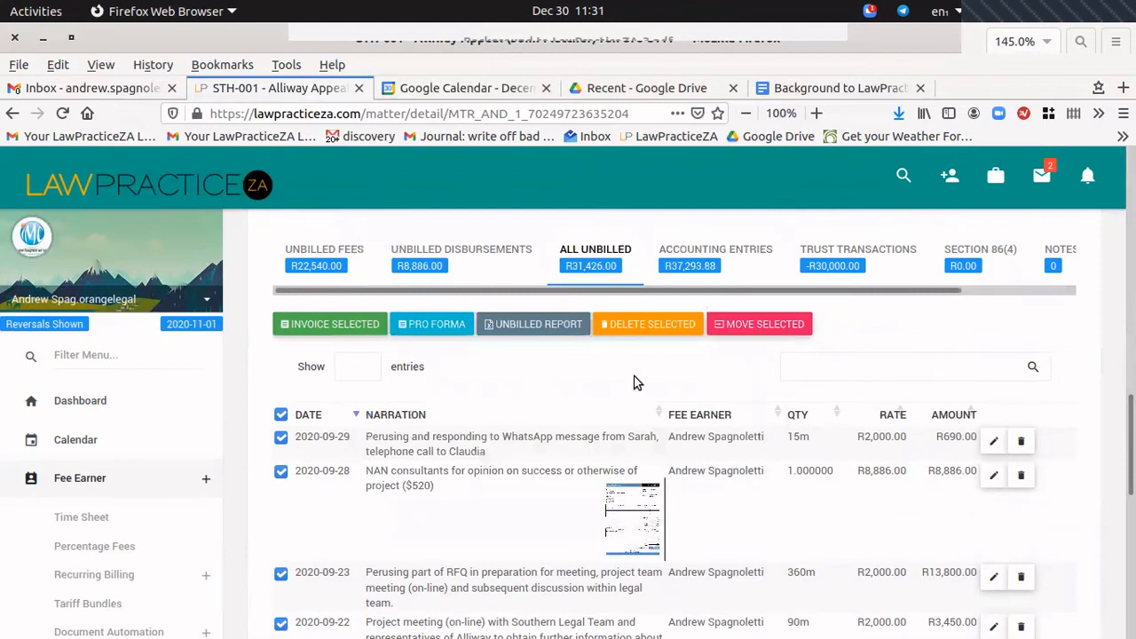
Highlight the NAN consultants disbursement line and R30,000.00 held in trust, then close the pro forma.
scroll(528, 286, "down", 3)
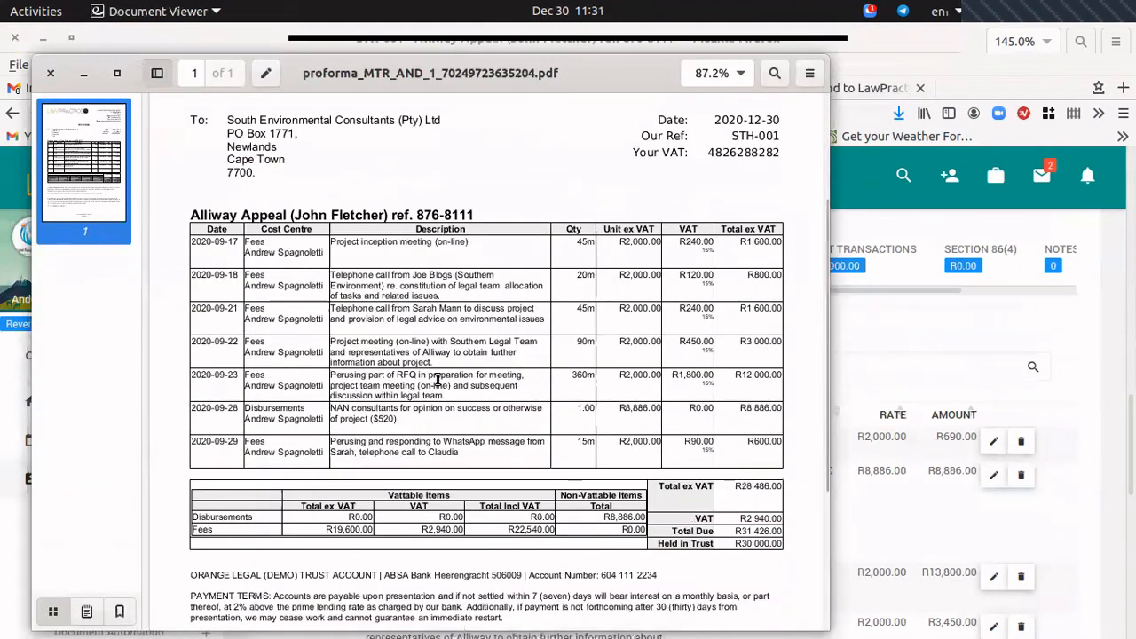
left_click_drag(253, 408, 453, 410)
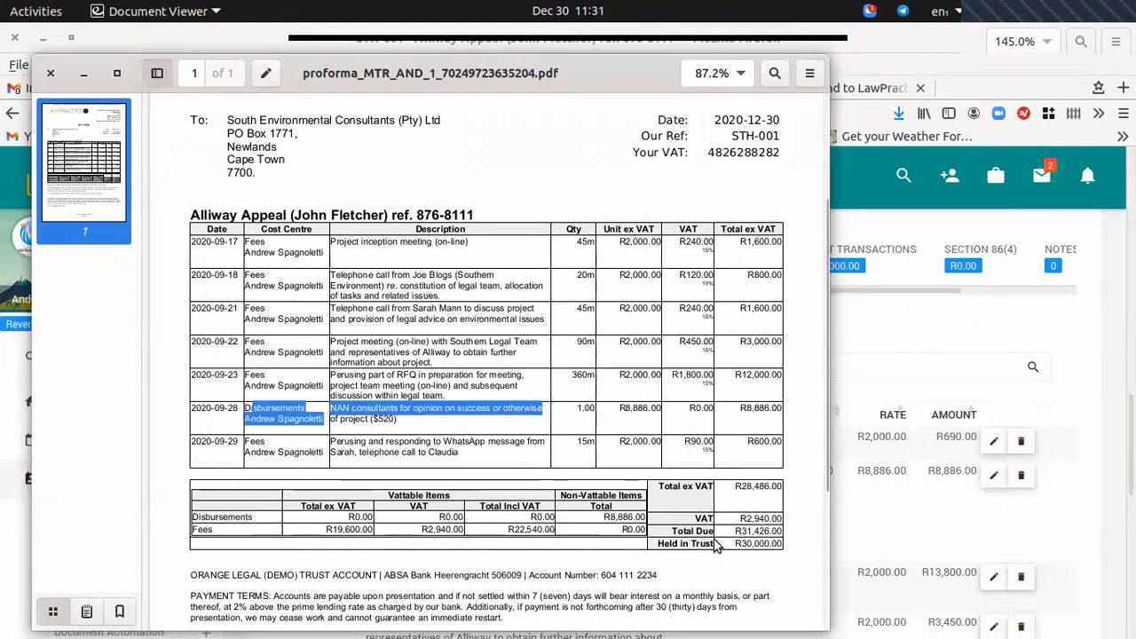
left_click_drag(735, 545, 799, 542)
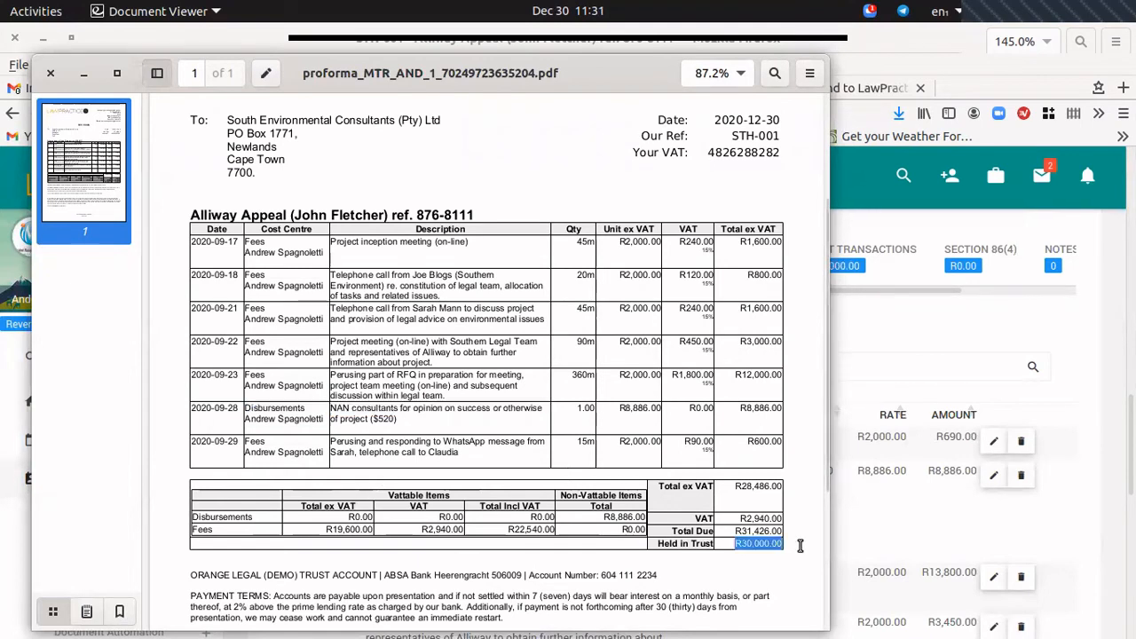
scroll(512, 380, "up", 3)
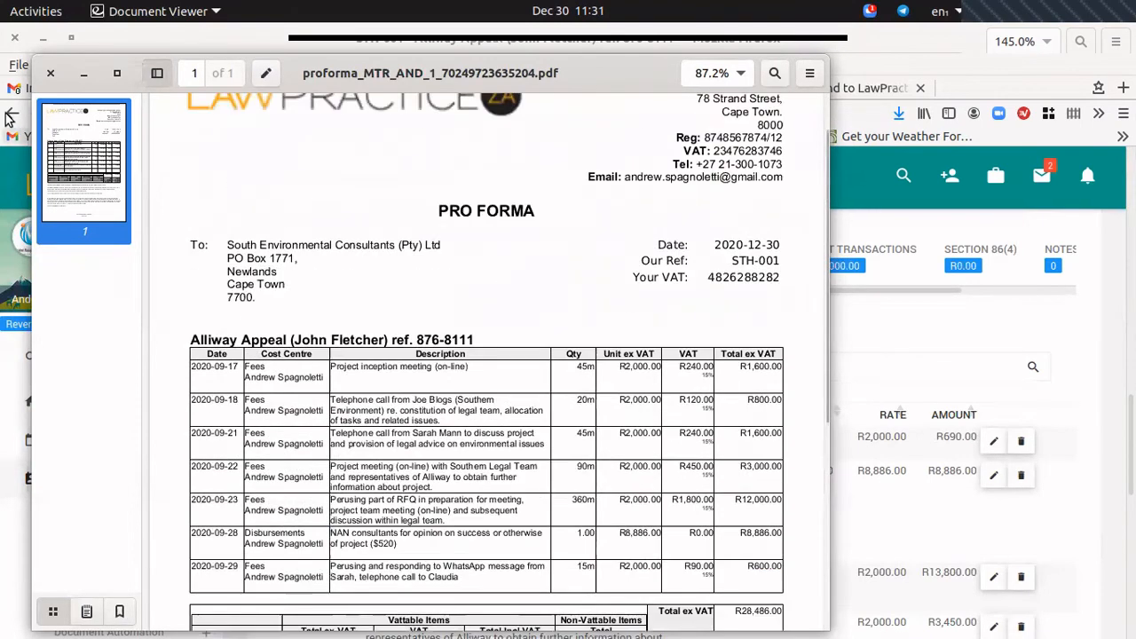
left_click(51, 73)
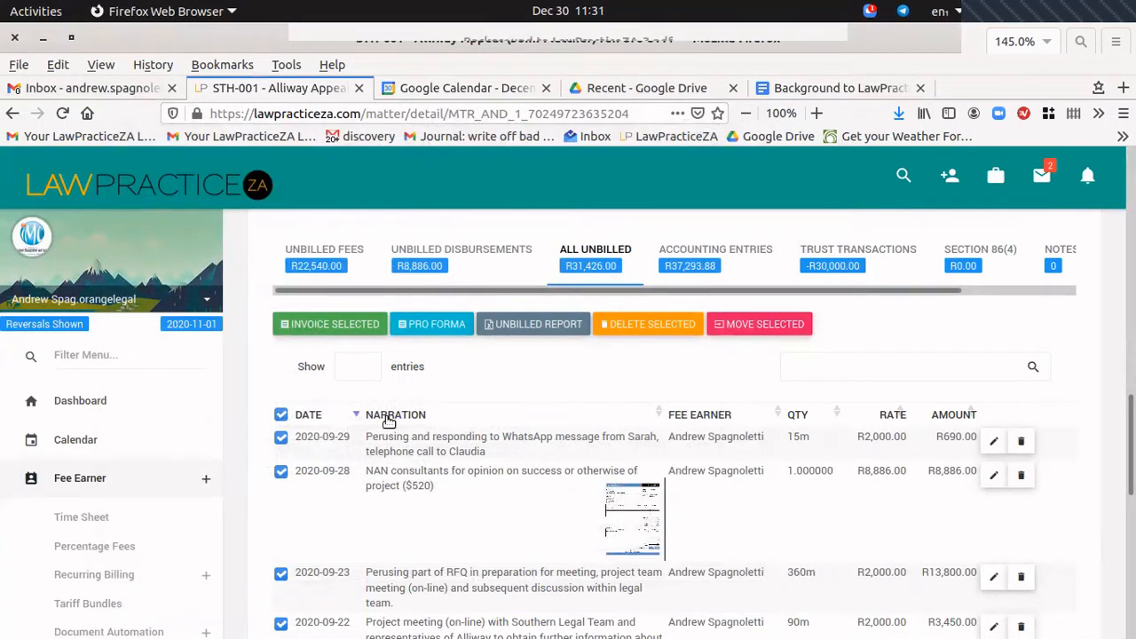
Switch to the Accounting Entries view listing INV1137, INV1133, INV1124 and CN1038.
left_click(701, 266)
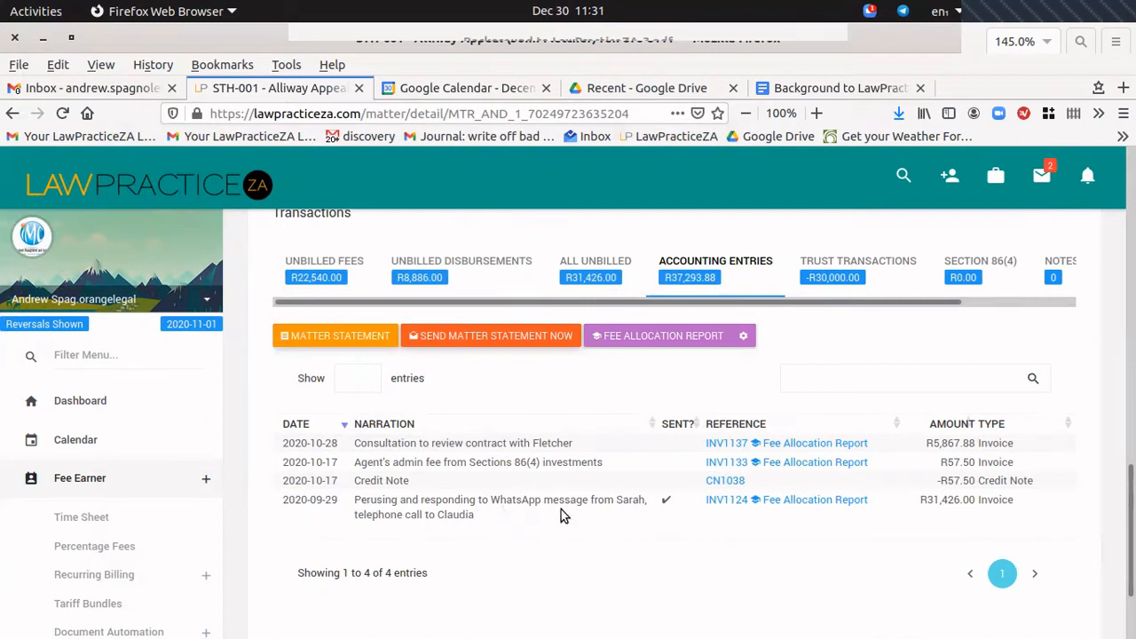
Open invoice INV1124 dated 2020-09-29 and highlight its 'This invoice has been sent' banner.
left_click(728, 500)
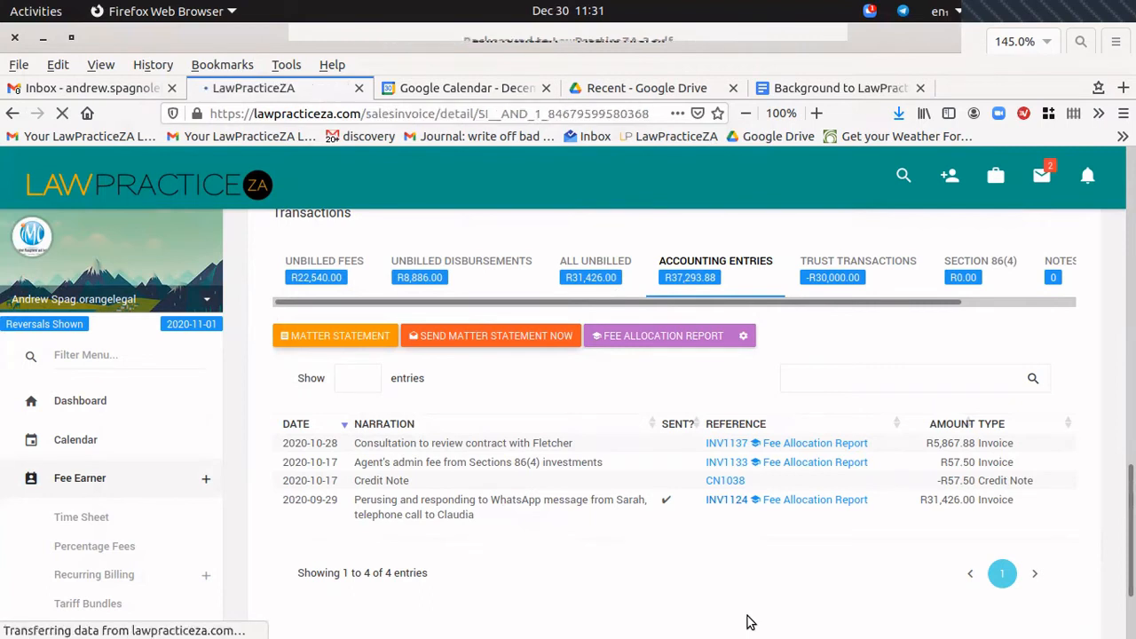
scroll(610, 373, "down", 2)
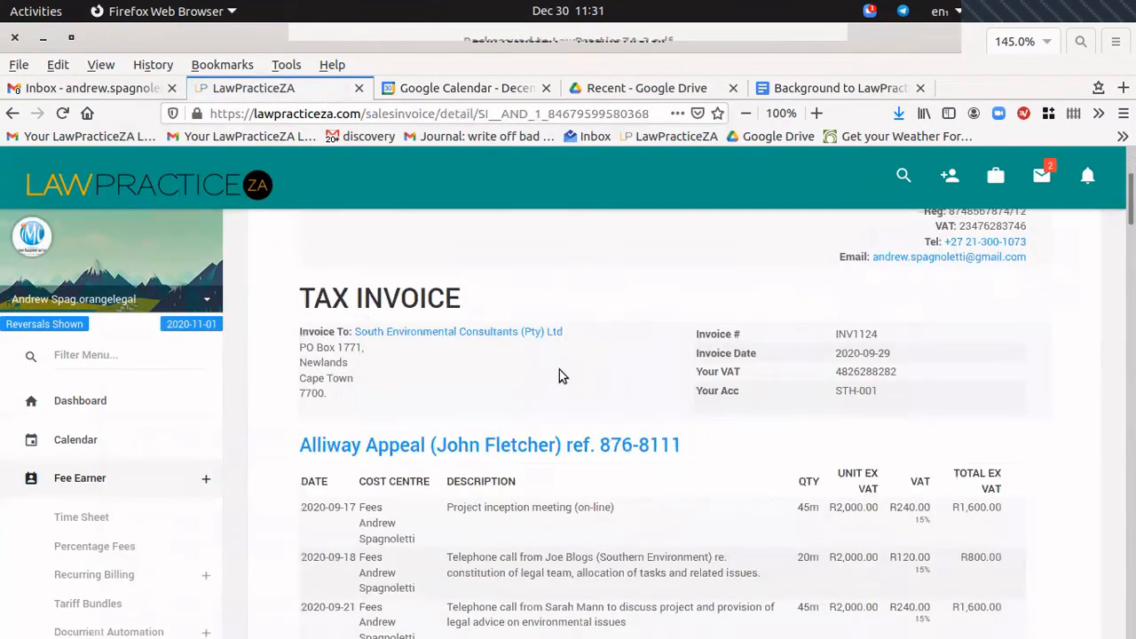
scroll(559, 369, "up", 2)
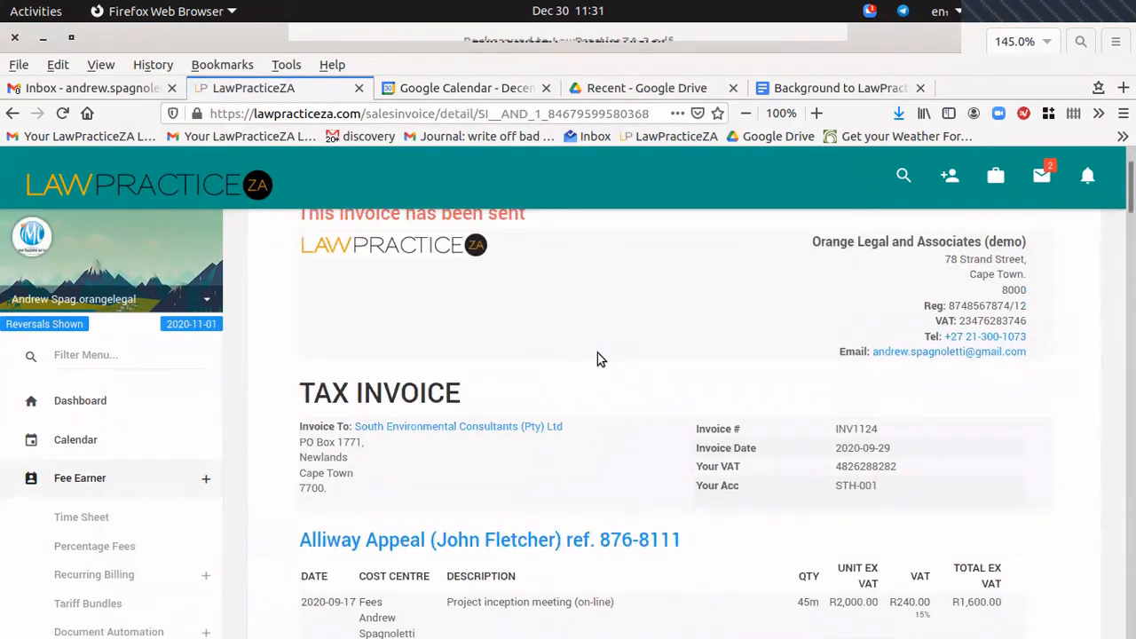
scroll(597, 356, "up", 2)
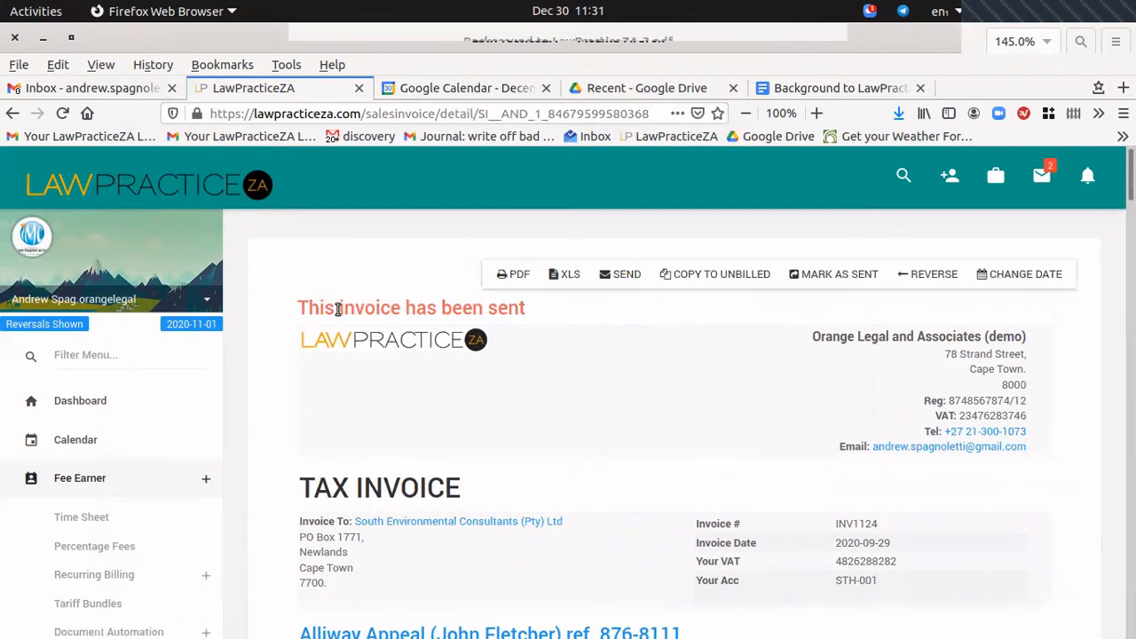
left_click_drag(320, 308, 509, 309)
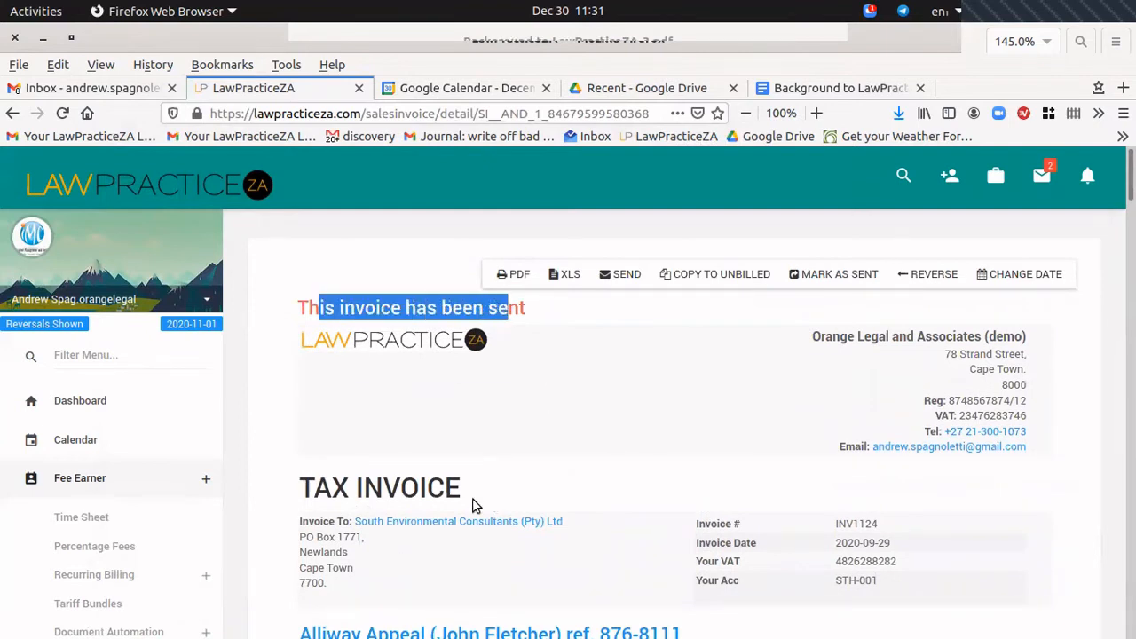
scroll(473, 504, "down", 10)
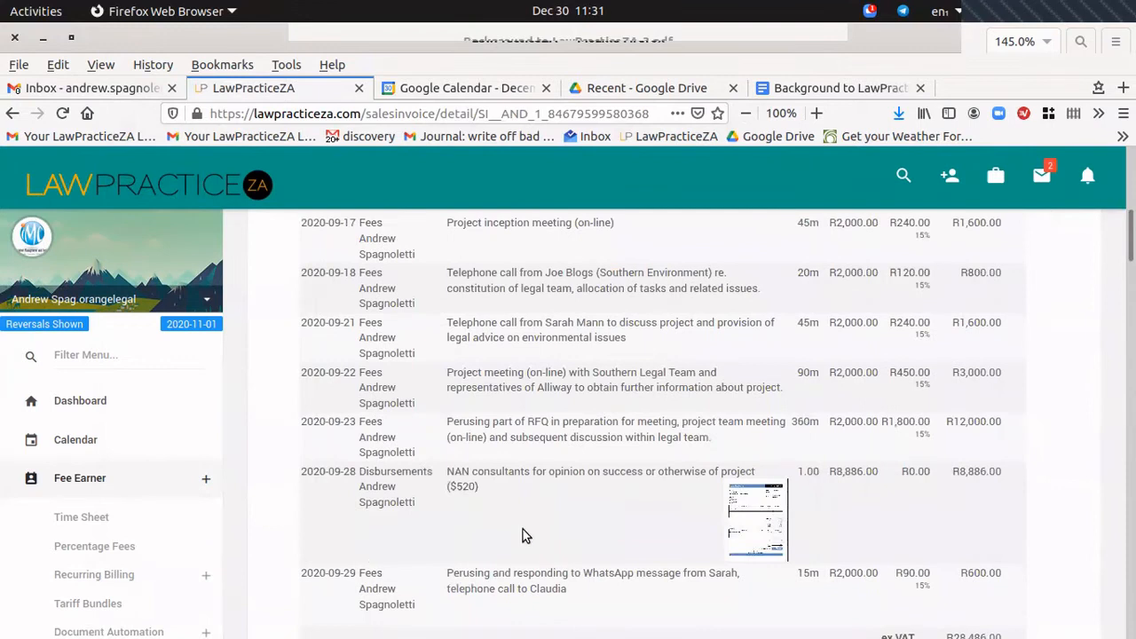
scroll(522, 535, "down", 3)
scroll(525, 538, "up", 12)
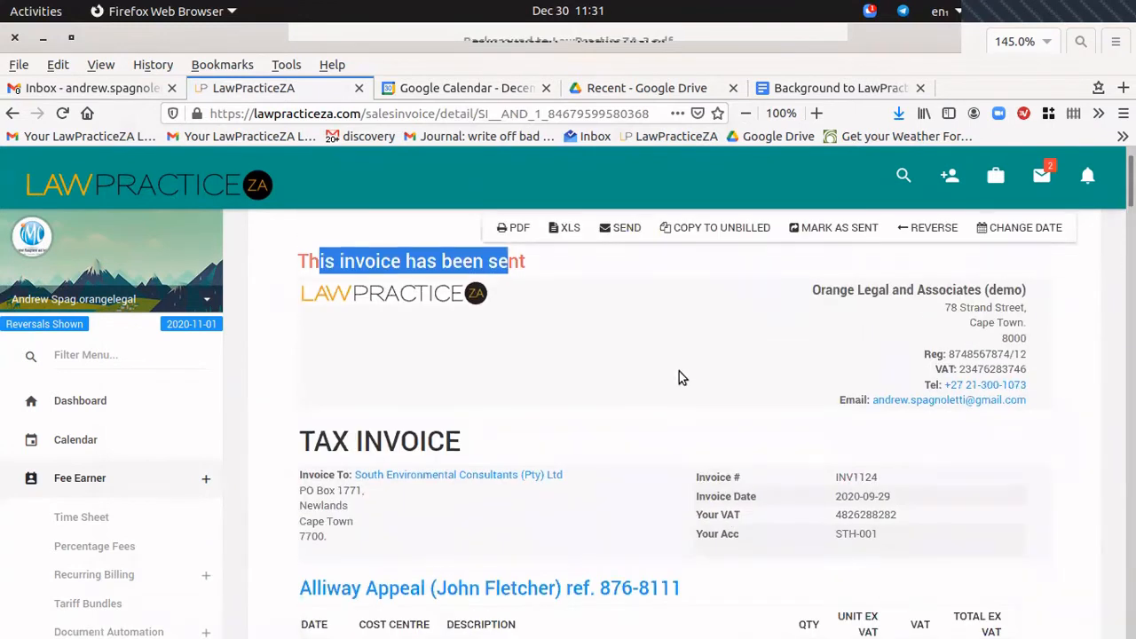
scroll(679, 371, "up", 1)
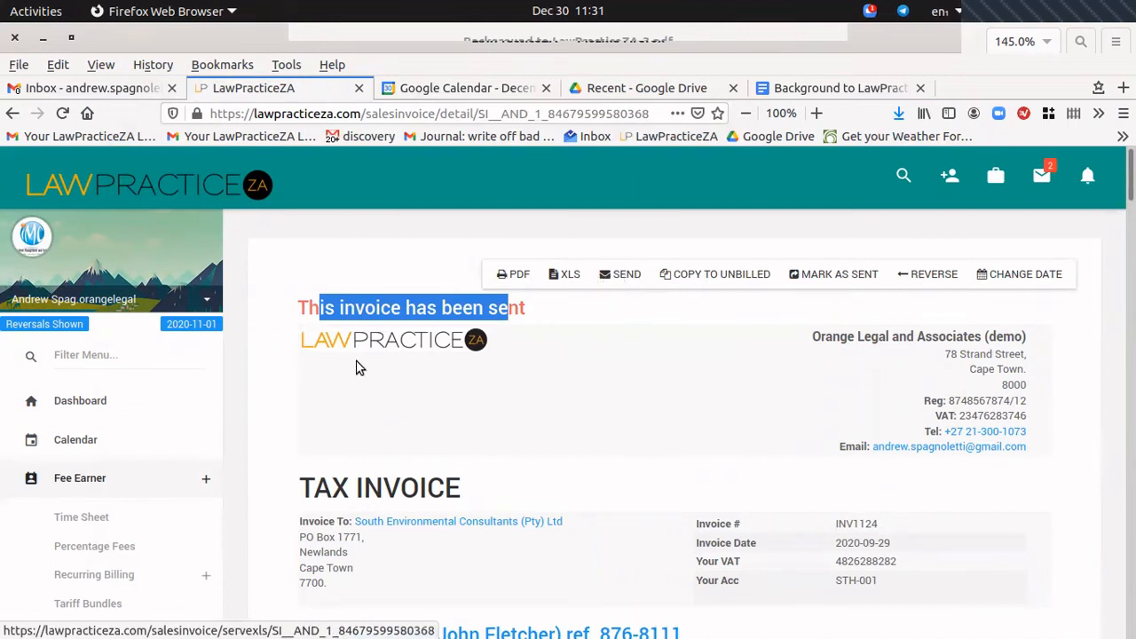
Search Gmail for 'alliway' and open the Invoice #INV1124 email.
left_click(78, 88)
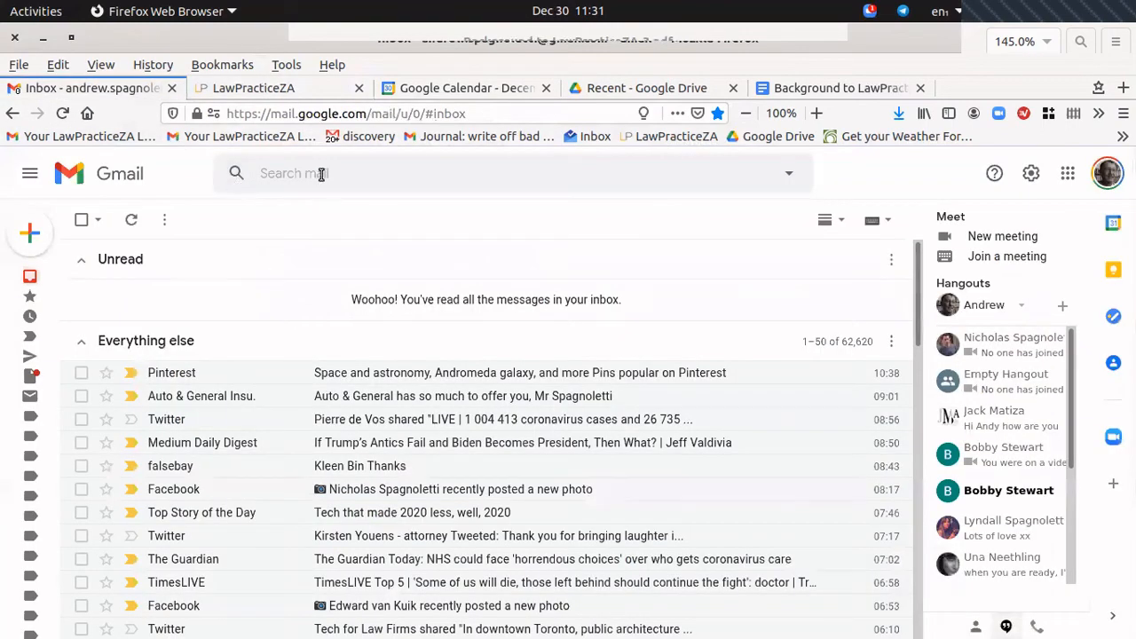
left_click(316, 174)
type("aa")
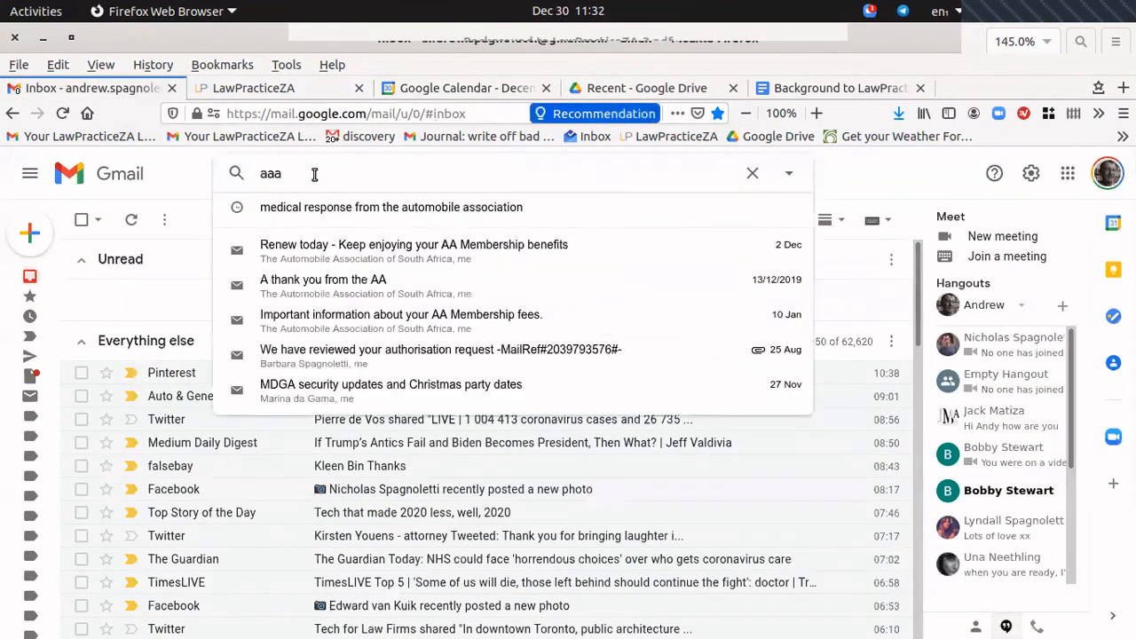
type("lliway")
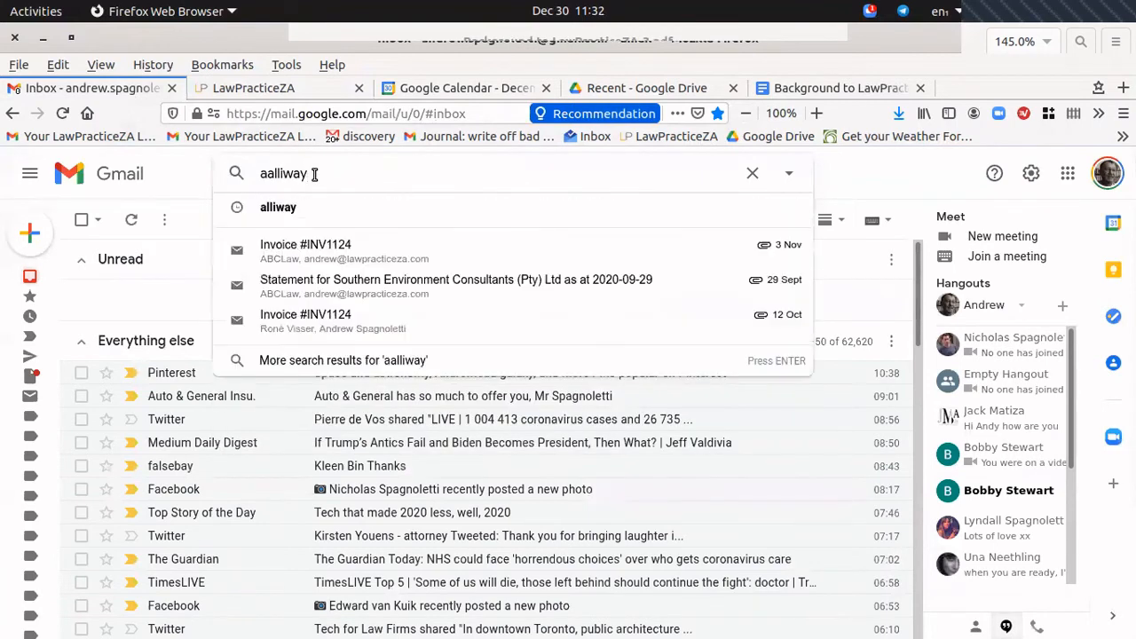
left_click(329, 255)
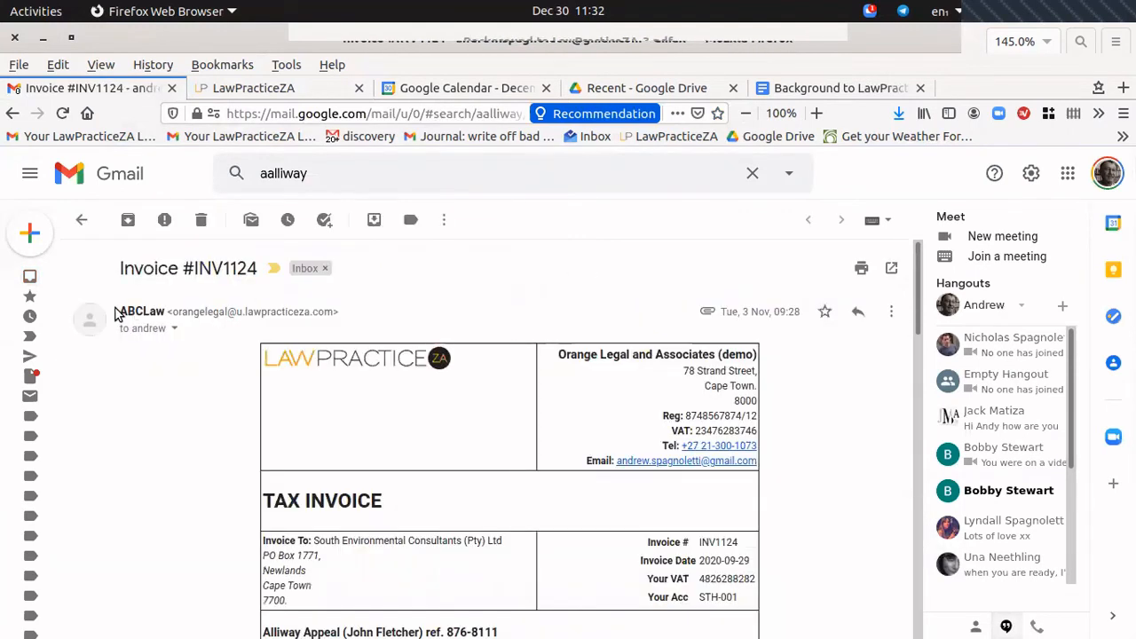
left_click_drag(119, 309, 189, 313)
scroll(513, 332, "down", 5)
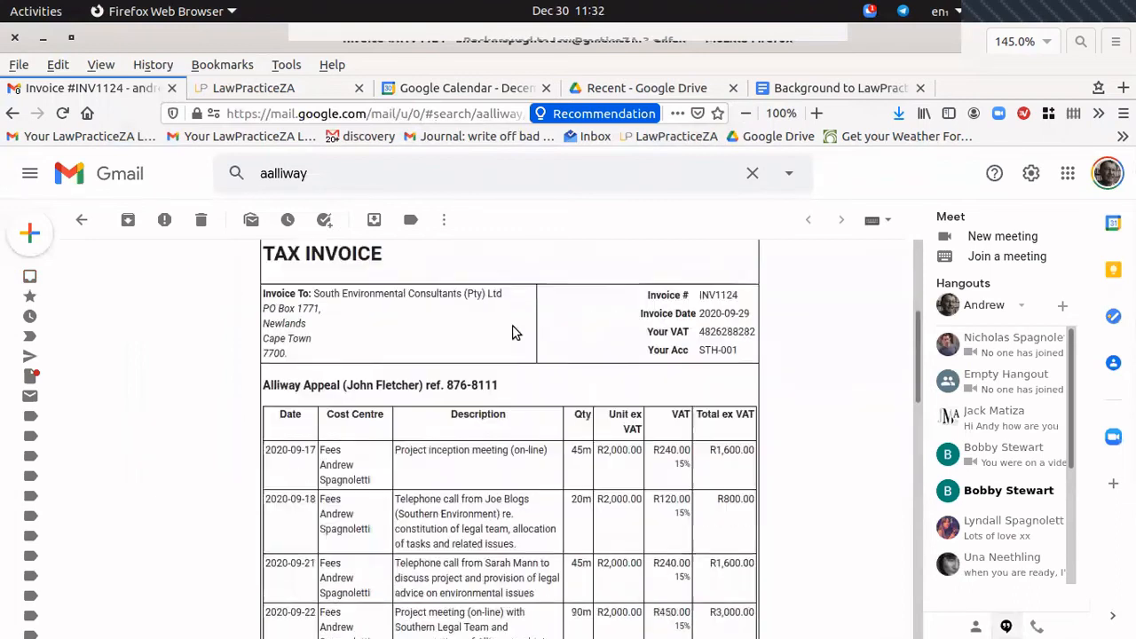
scroll(512, 331, "down", 10)
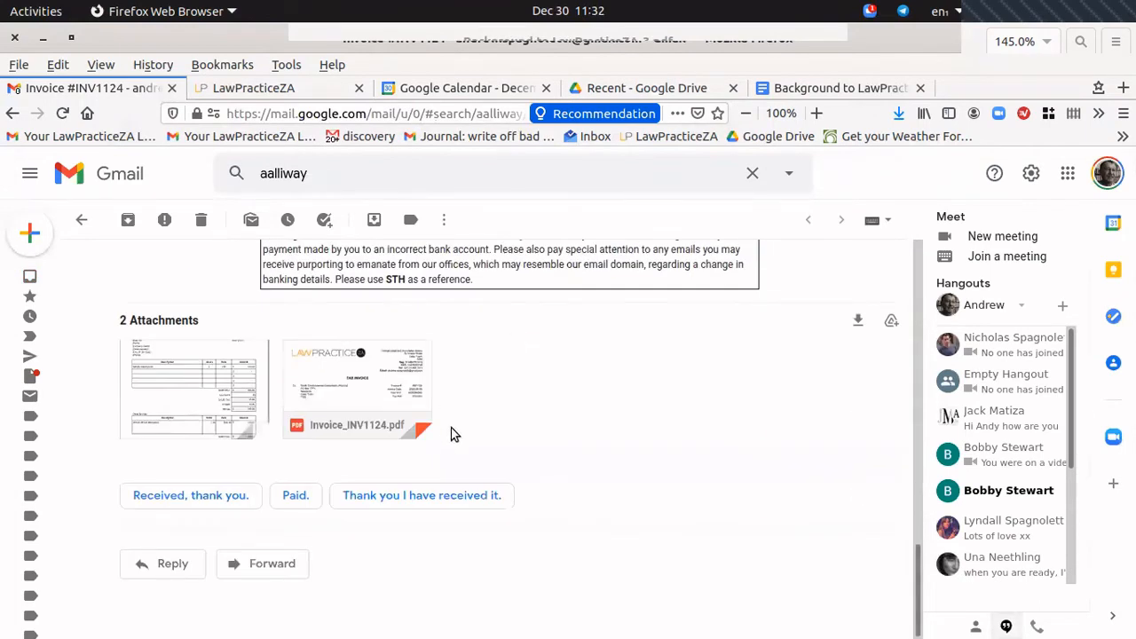
Preview the Invoice_INV1124.pdf and consultant invoice image attachments, closing each preview.
left_click(357, 390)
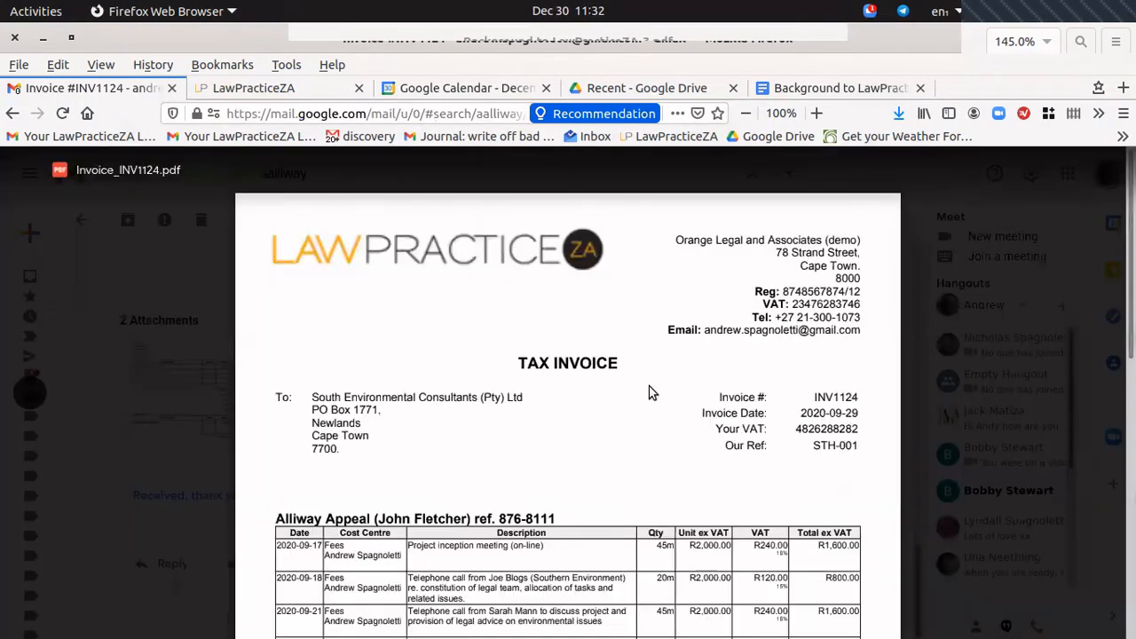
scroll(614, 375, "down", 10)
scroll(614, 380, "up", 10)
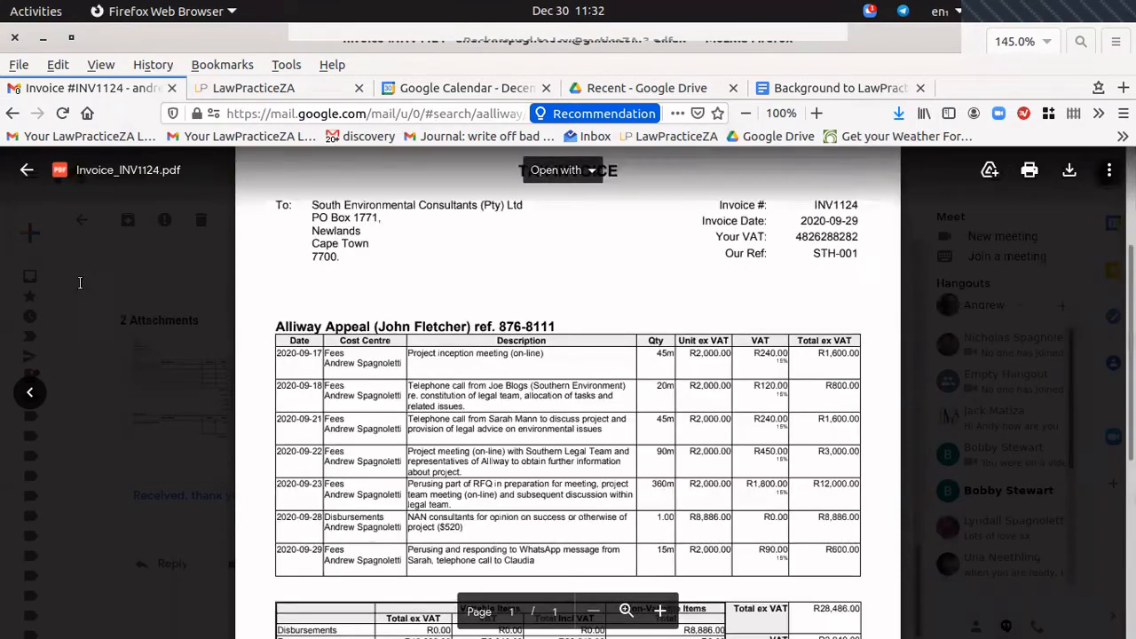
left_click(27, 173)
mouse_move(185, 373)
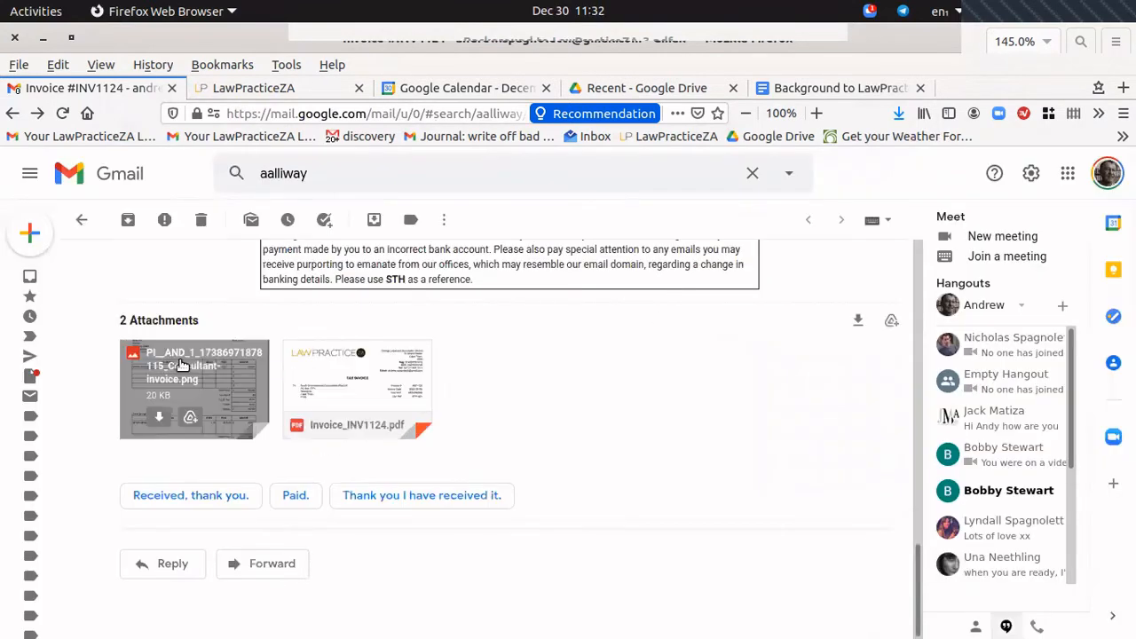
left_click(224, 385)
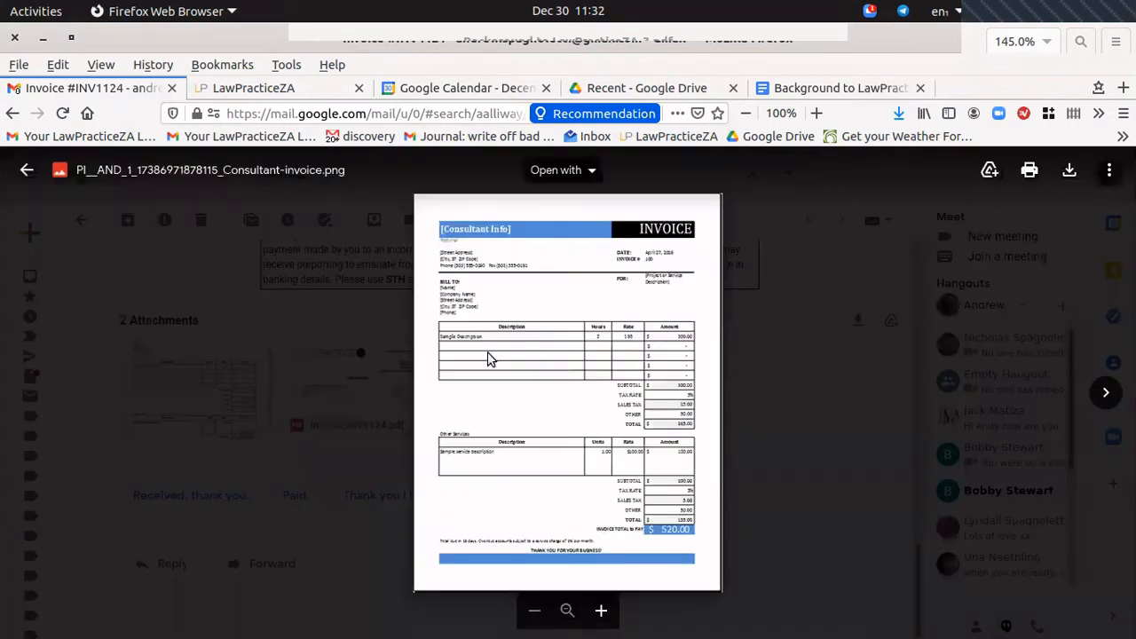
left_click(27, 171)
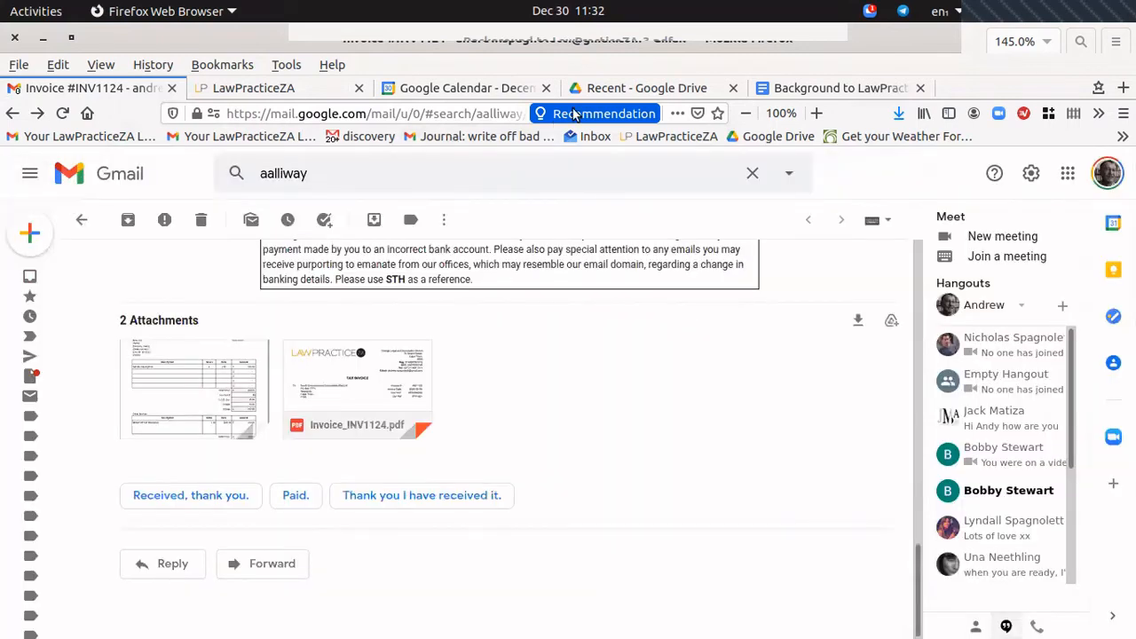
Go back from INV1124 to the Alliway Appeal unbilled list showing the R8,886.00 NAN consultants disbursement.
left_click(267, 88)
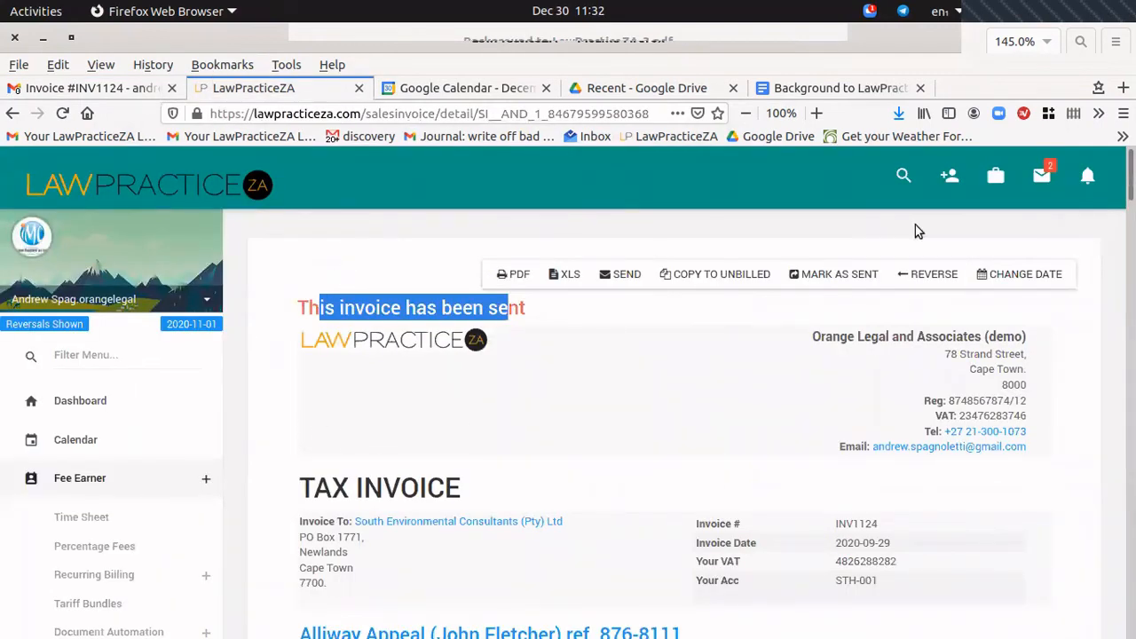
left_click(271, 415)
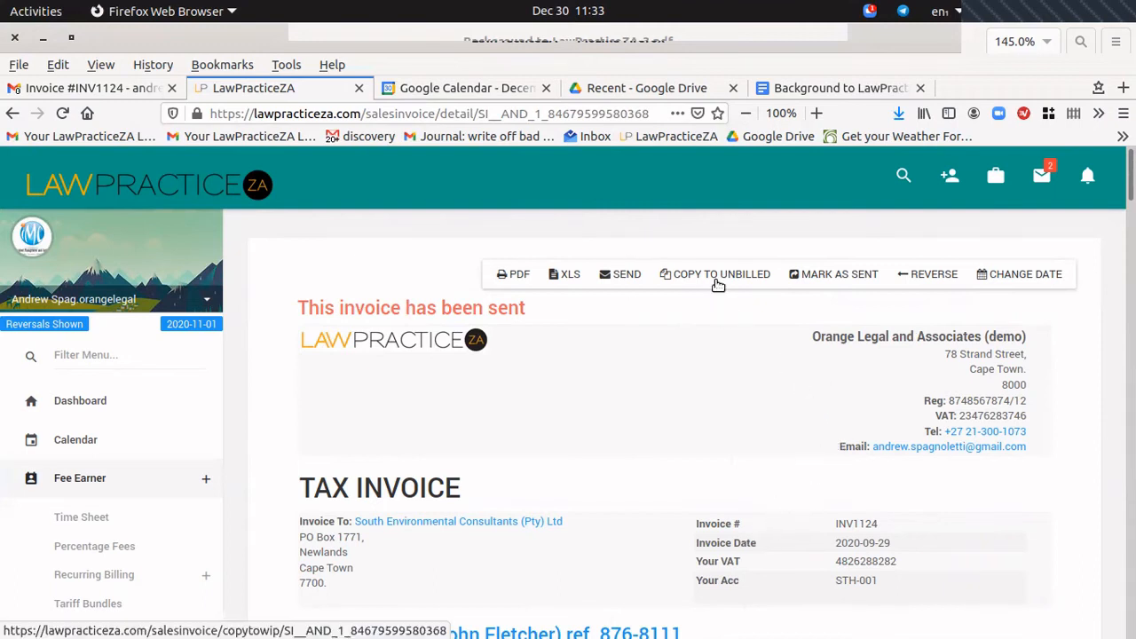
scroll(675, 383, "down", 3)
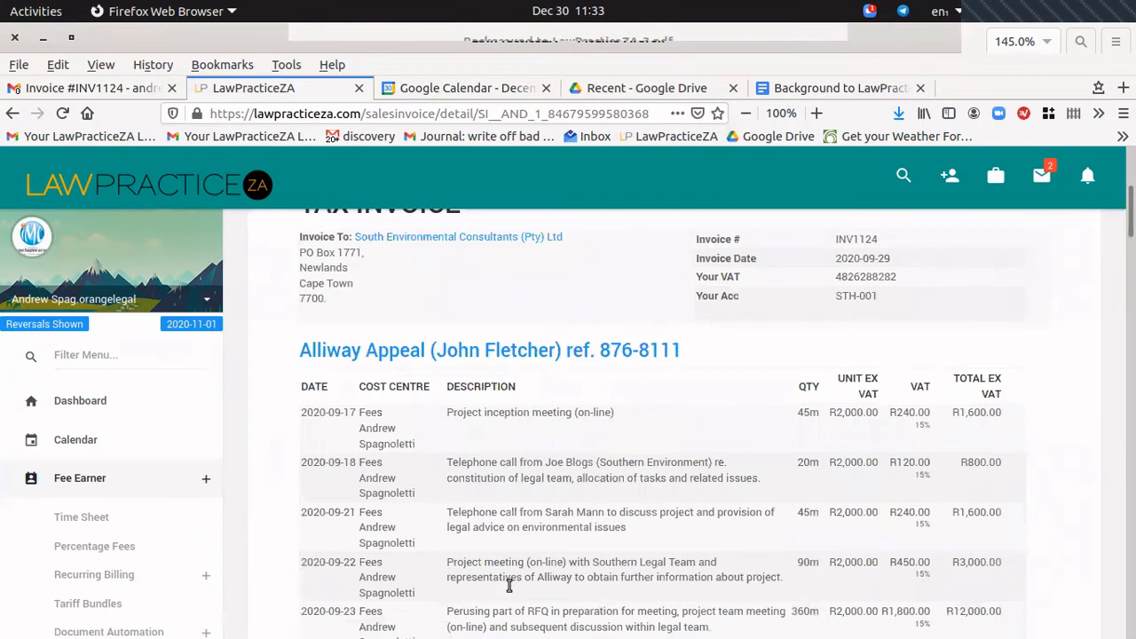
scroll(579, 464, "up", 2)
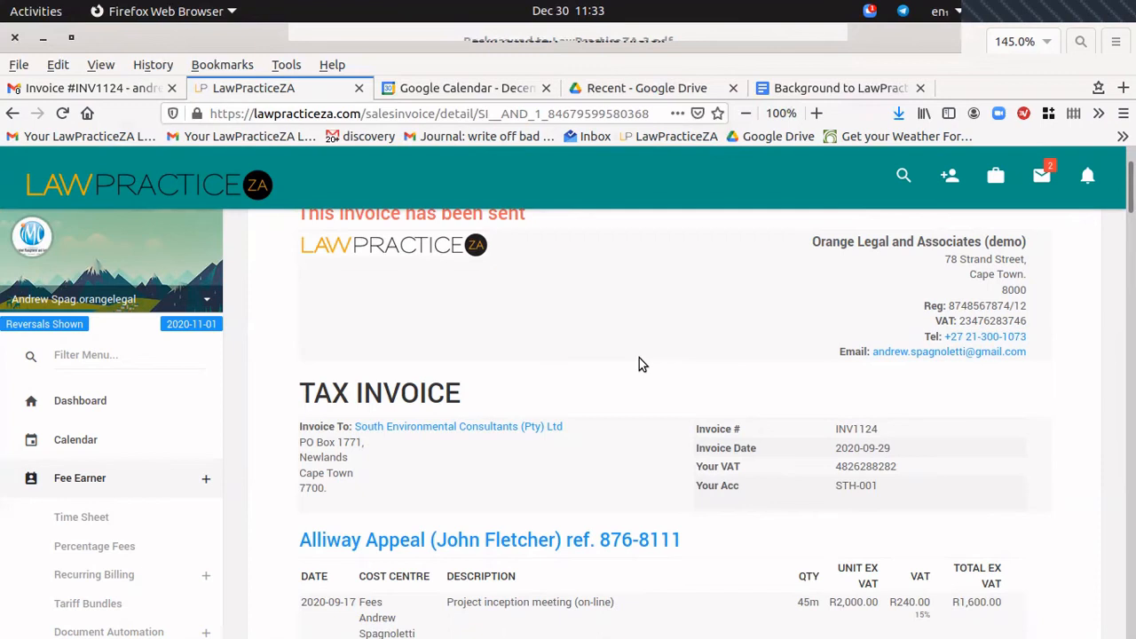
scroll(693, 351, "up", 2)
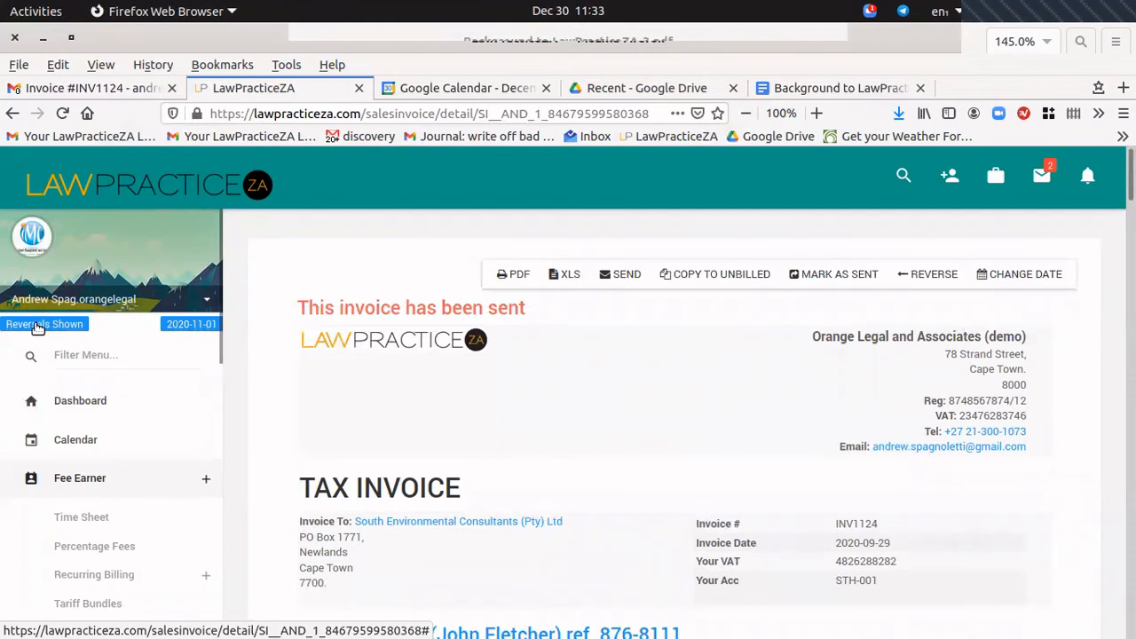
left_click(13, 113)
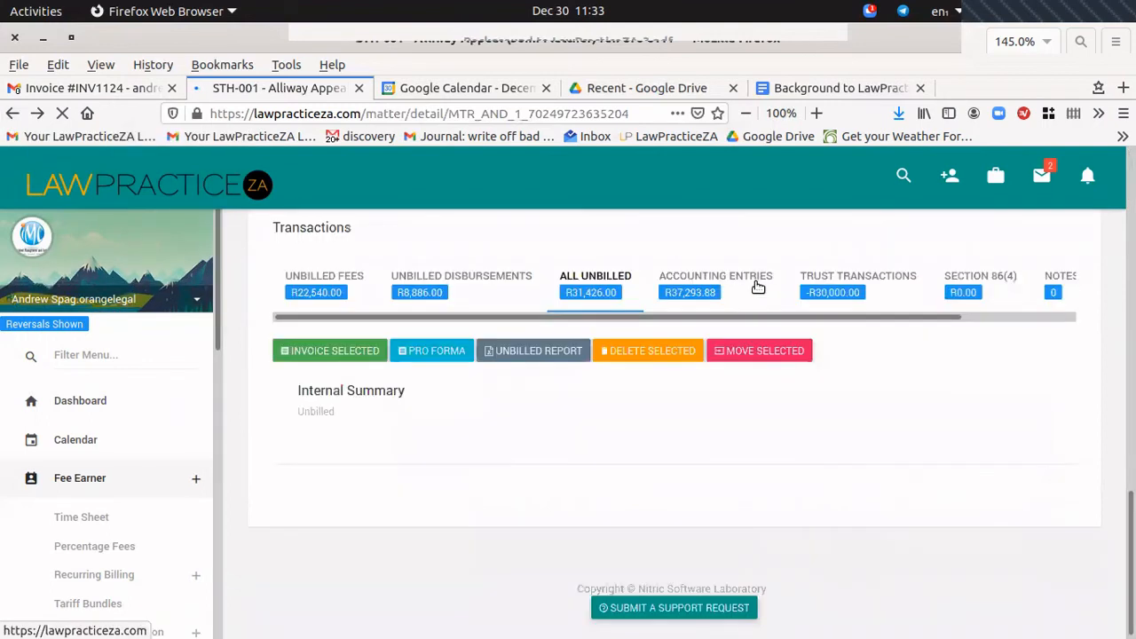
Generate the Alliway Appeal matter statement with reversals hidden and open statement.pdf in Document Viewer.
left_click(711, 295)
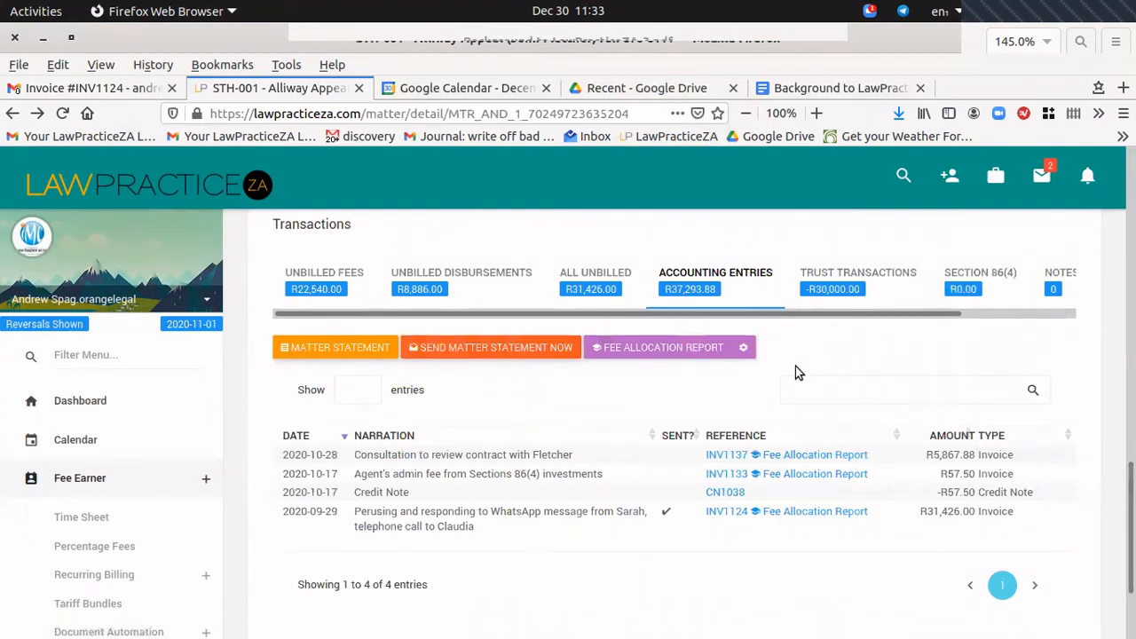
left_click(332, 347)
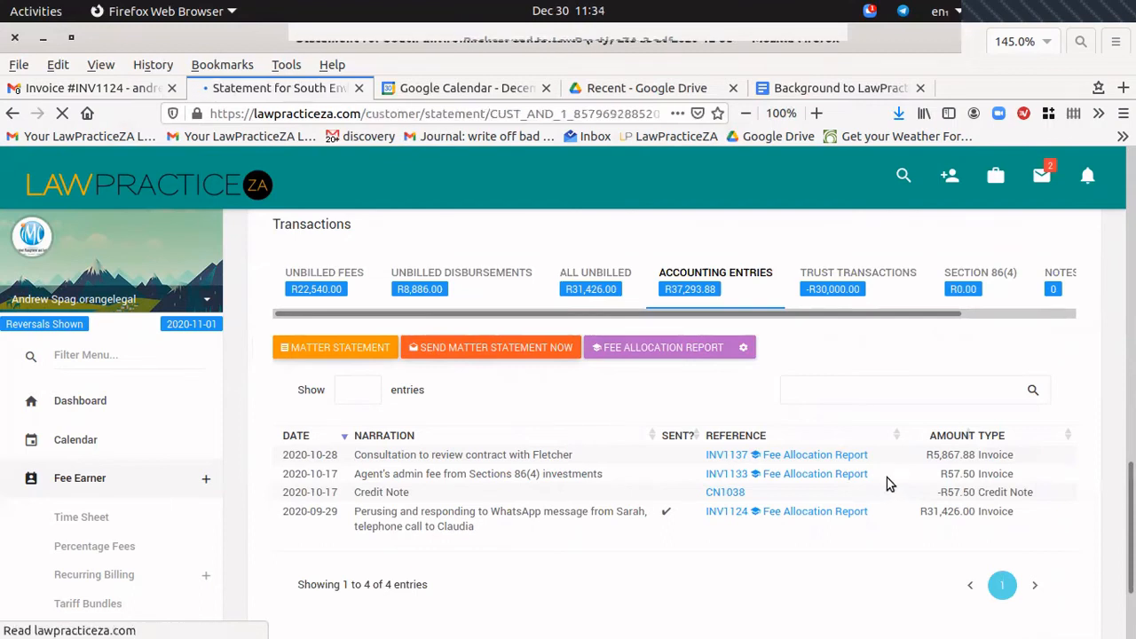
scroll(697, 296, "down", 5)
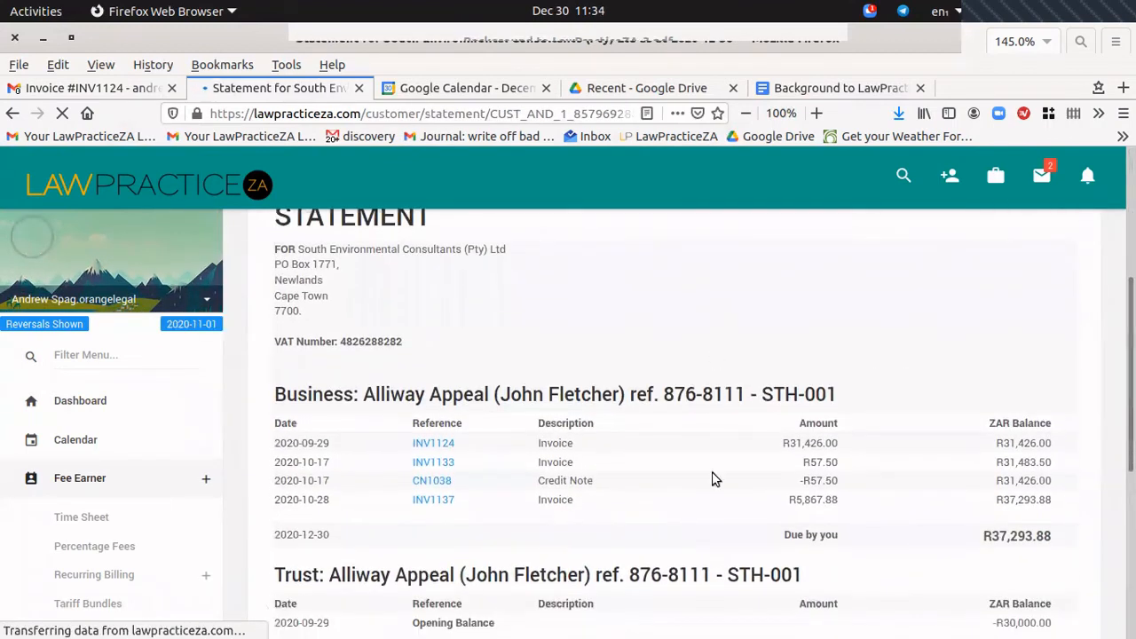
scroll(660, 435, "down", 3)
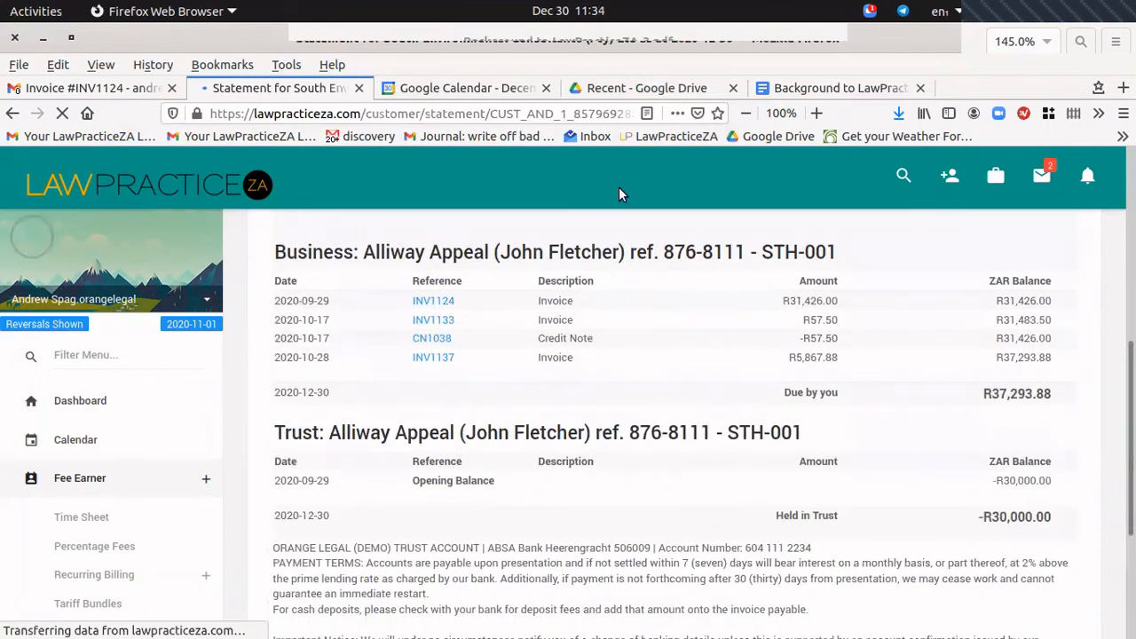
left_click(48, 331)
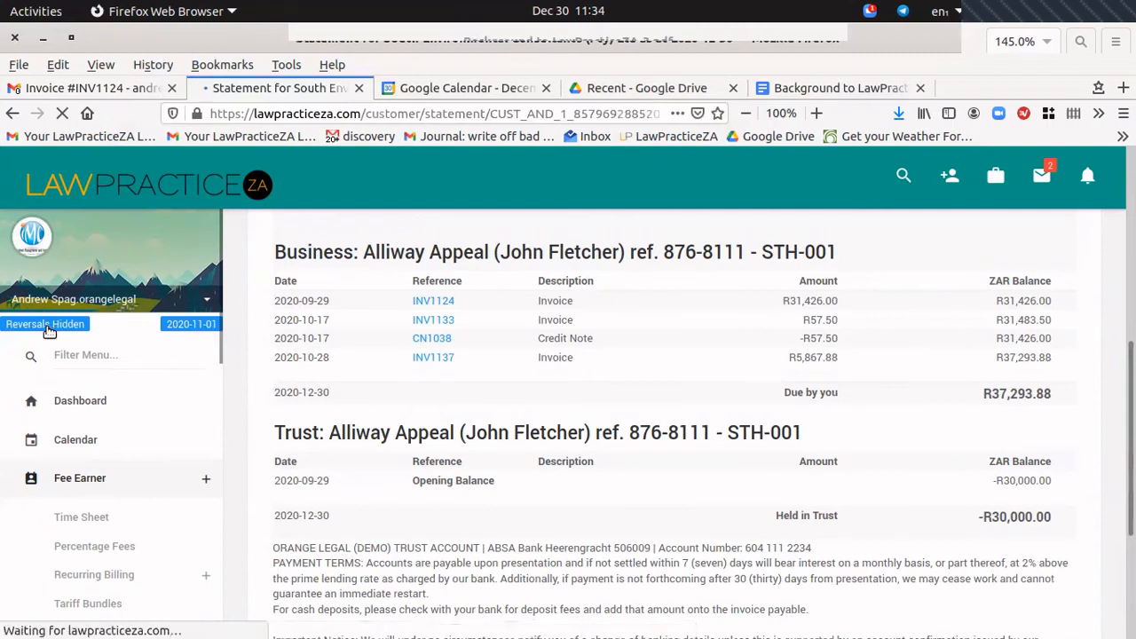
scroll(527, 368, "up", 5)
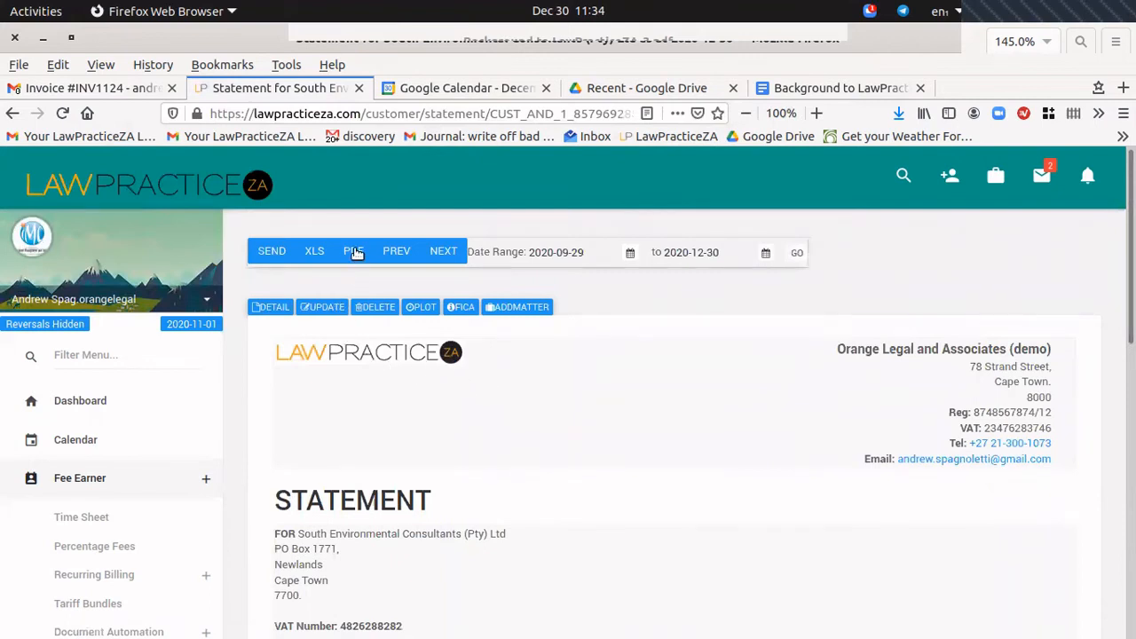
left_click(441, 252)
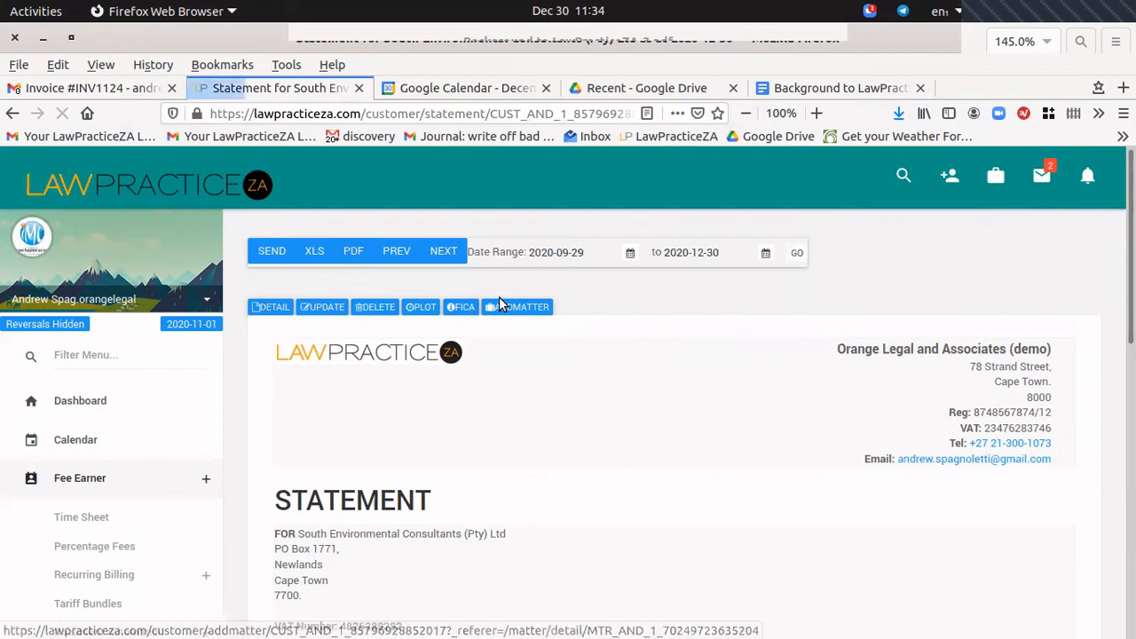
left_click(725, 496)
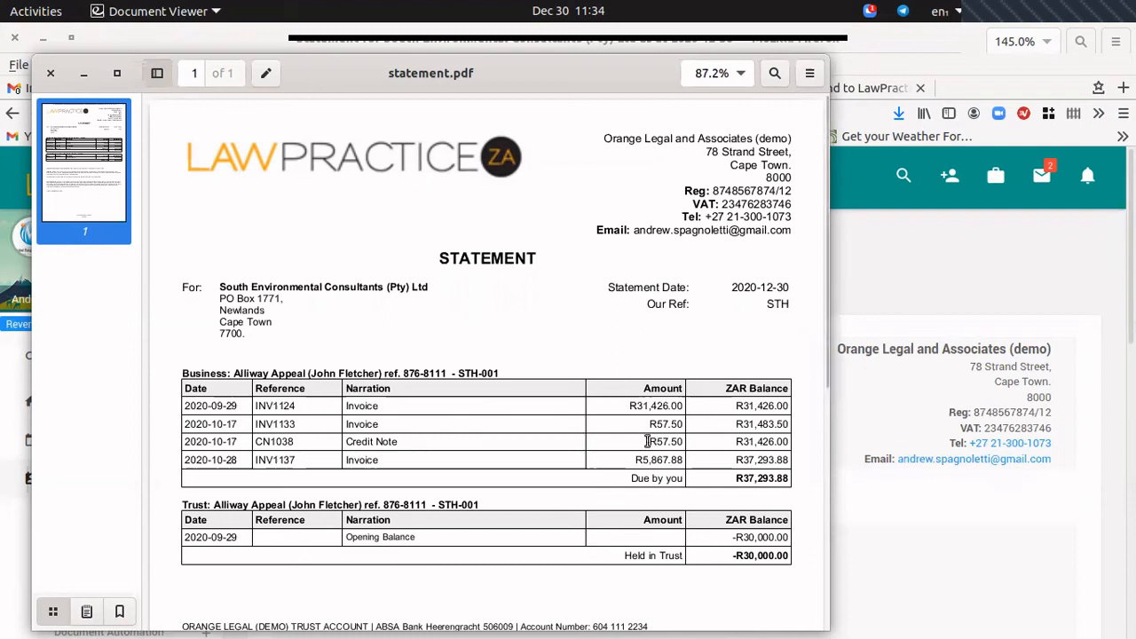
Highlight the -R57.50 credit note, the Business section and the R37,293.88 amount due.
left_click_drag(644, 441, 682, 441)
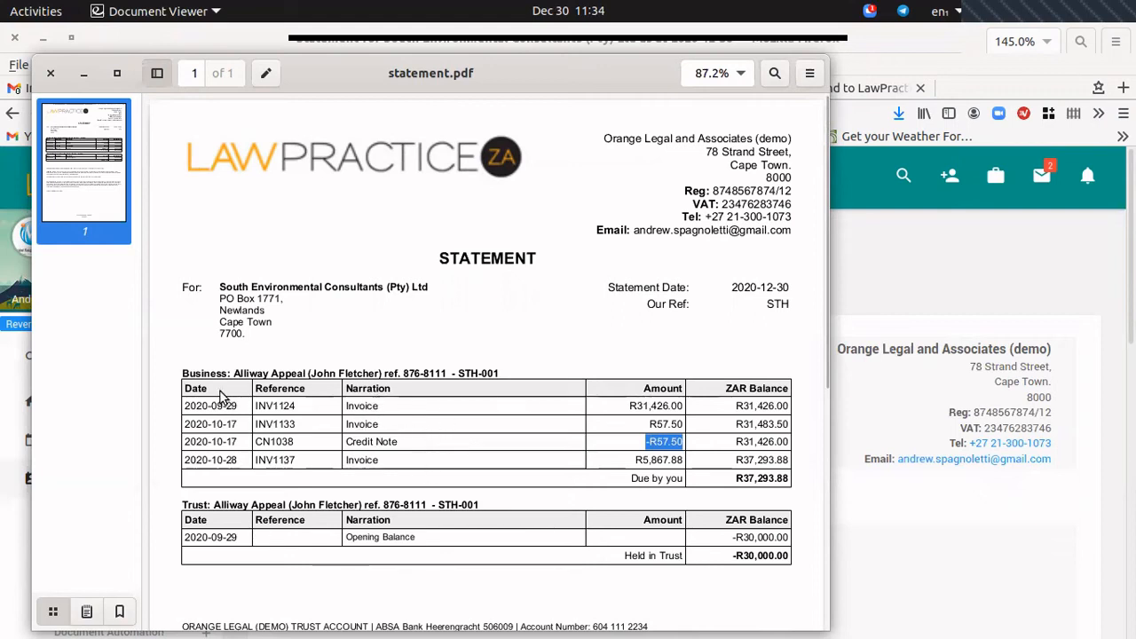
left_click_drag(267, 405, 316, 418)
left_click(361, 405)
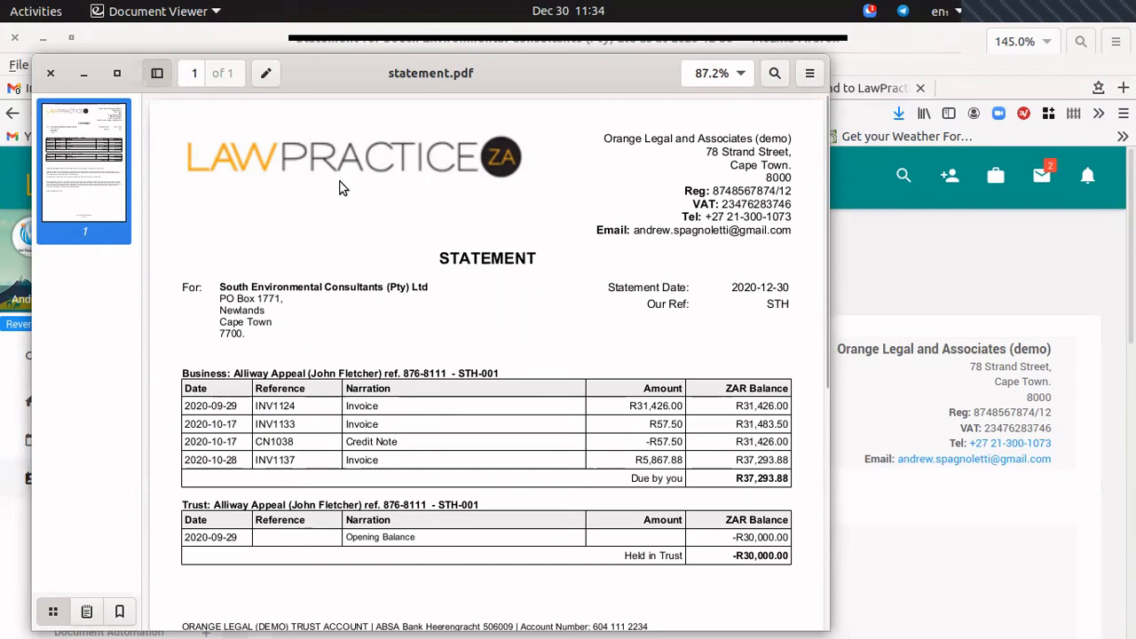
left_click_drag(194, 374, 287, 440)
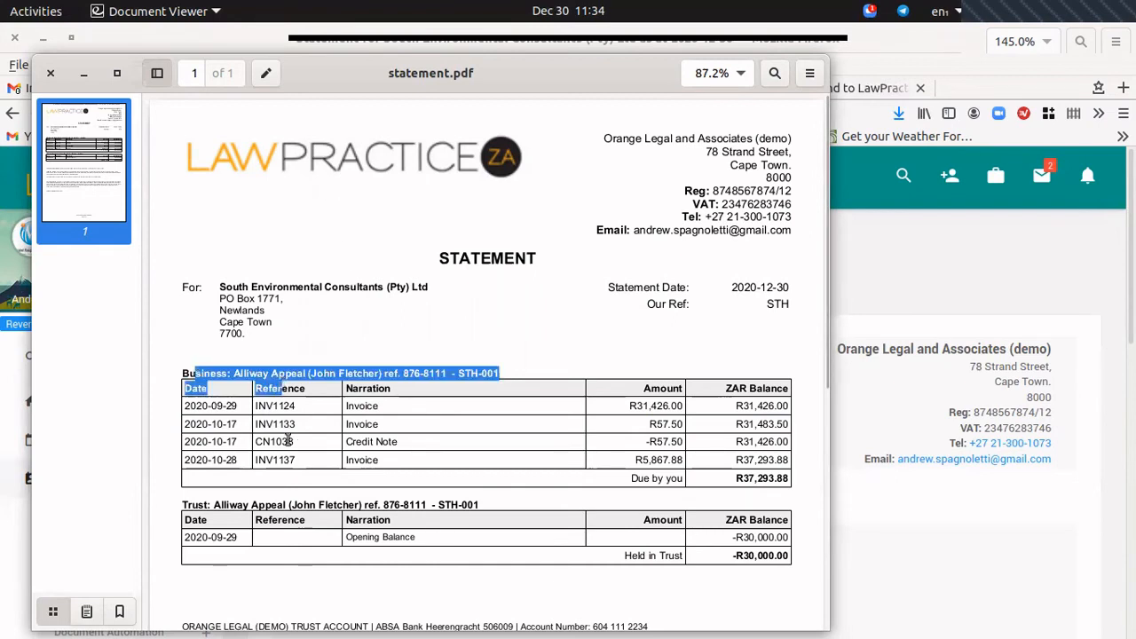
left_click_drag(236, 506, 245, 506)
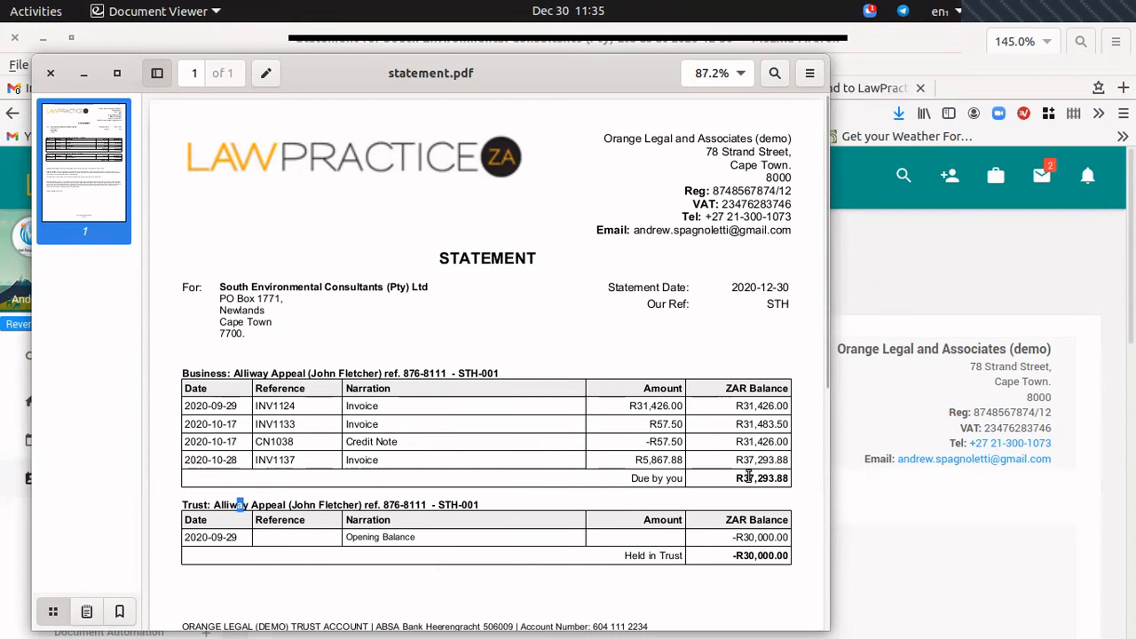
left_click_drag(749, 476, 792, 479)
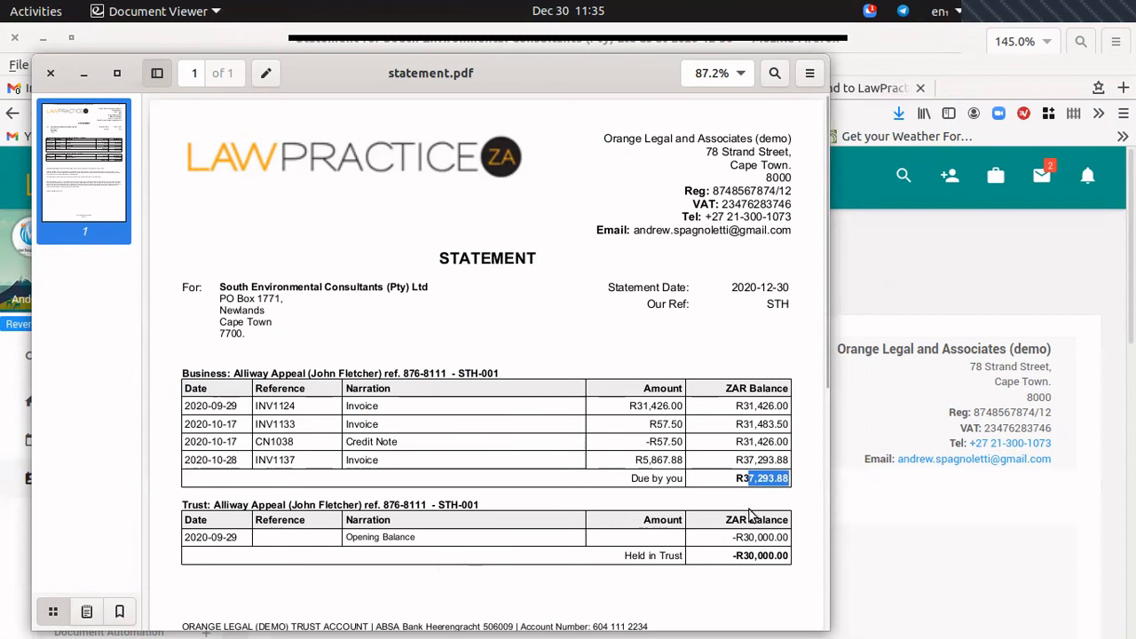
left_click(474, 424)
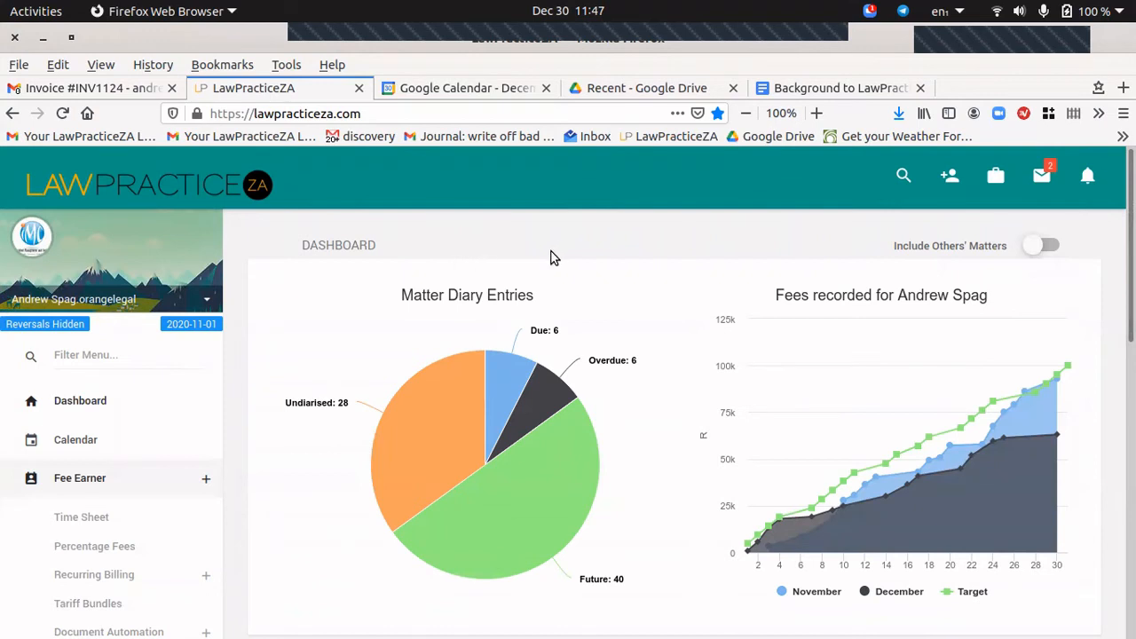
Scroll the dashboard and open the tile listing the 18 draft invoice items.
scroll(648, 280, "down", 4)
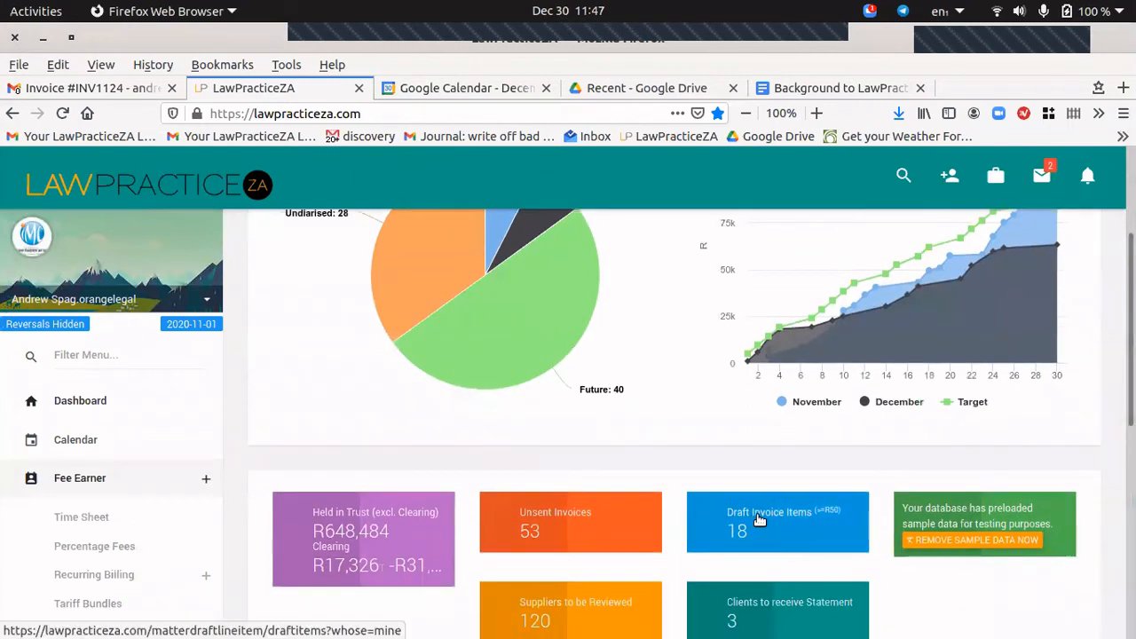
left_click(756, 523)
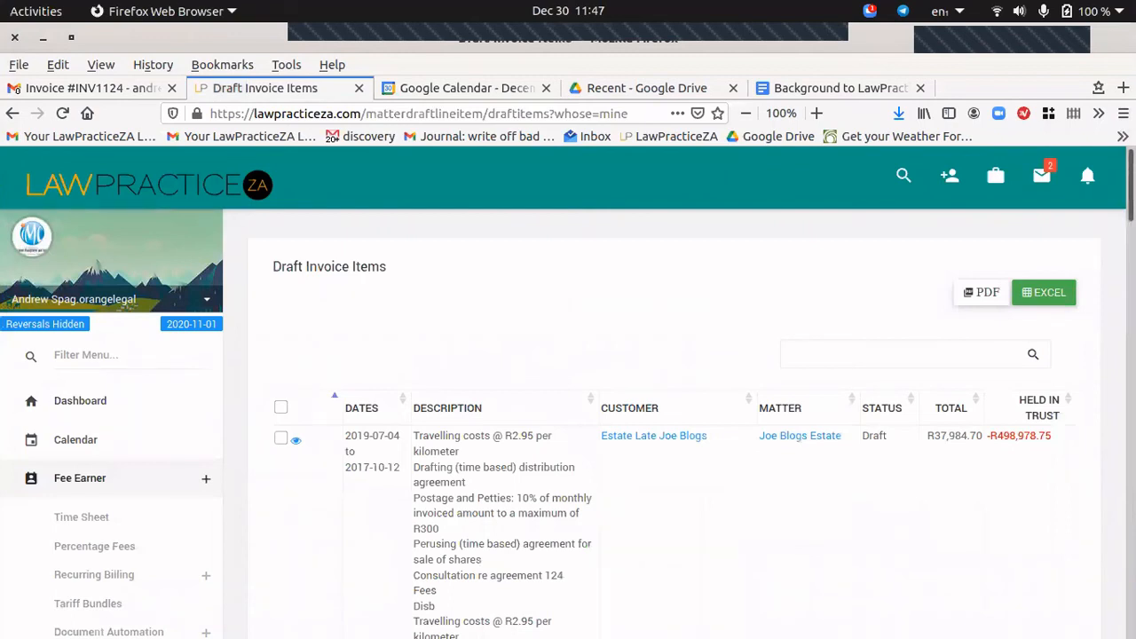
Tick the Alliway Appeal, ABC Printers and A LIEBRECHT recurring fee draft items.
scroll(675, 423, "down", 15)
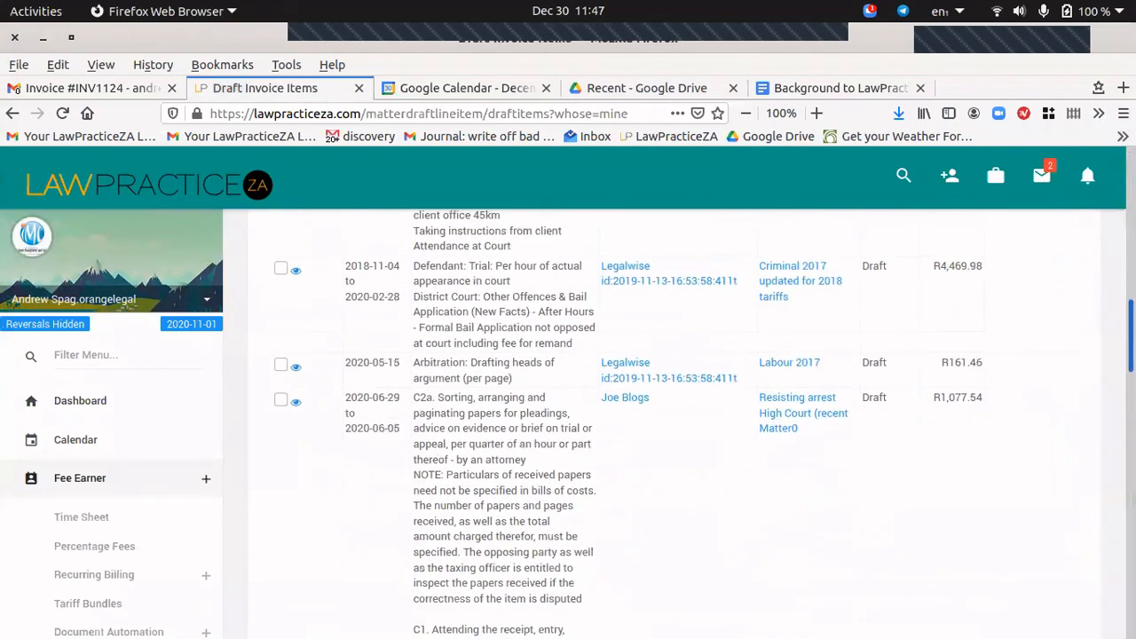
scroll(675, 423, "down", 15)
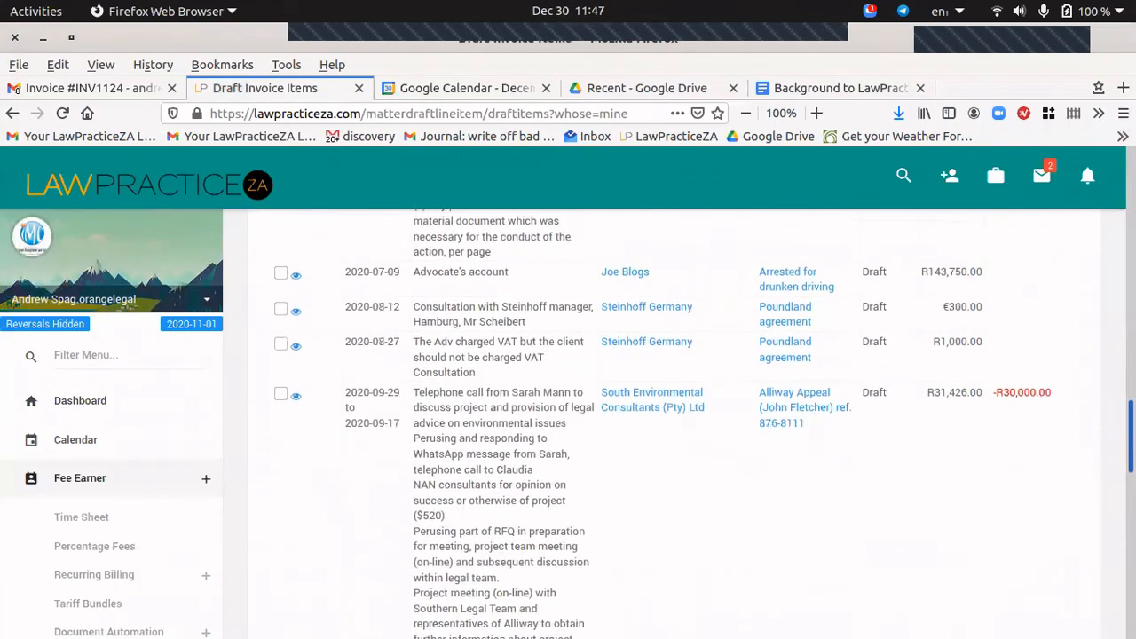
scroll(675, 423, "down", 1)
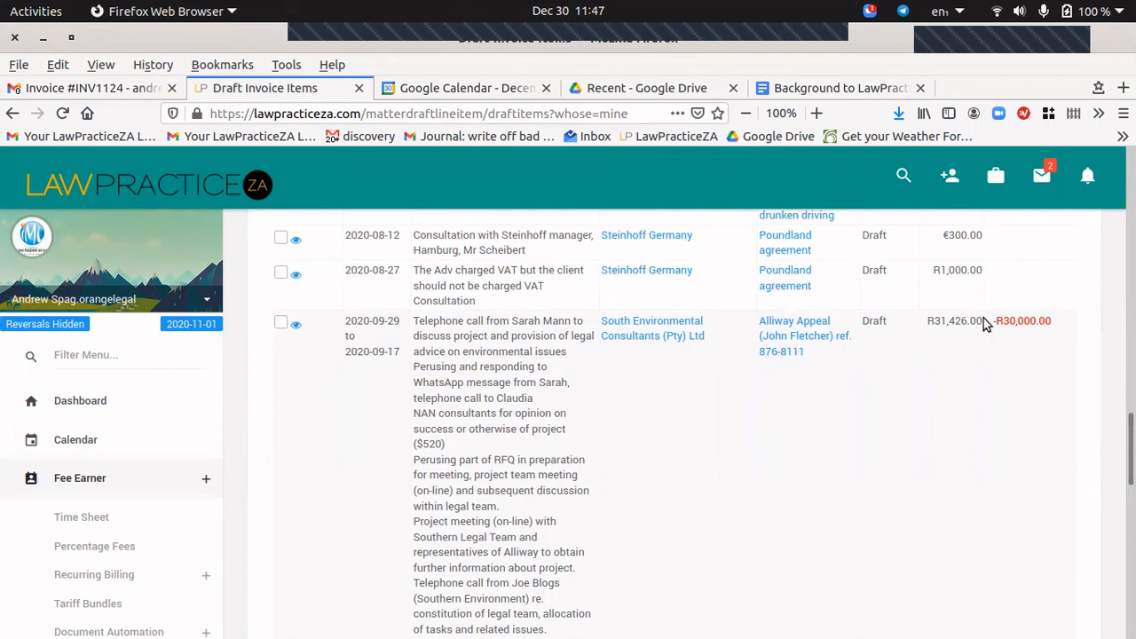
left_click(282, 322)
scroll(972, 436, "down", 10)
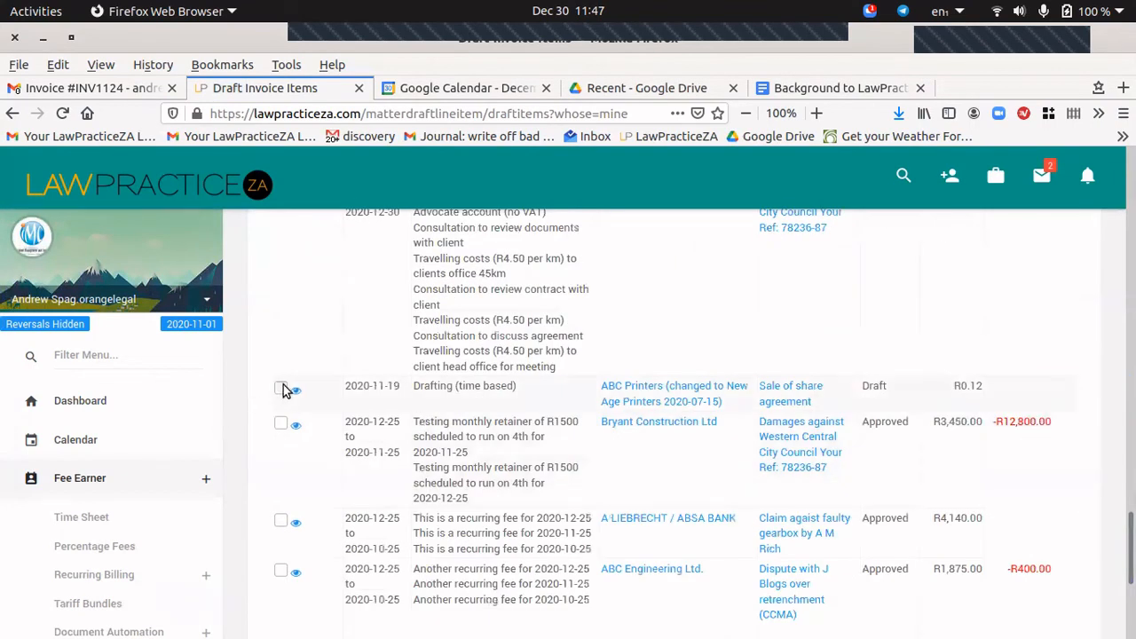
left_click(280, 389)
left_click(281, 521)
scroll(853, 353, "down", 3)
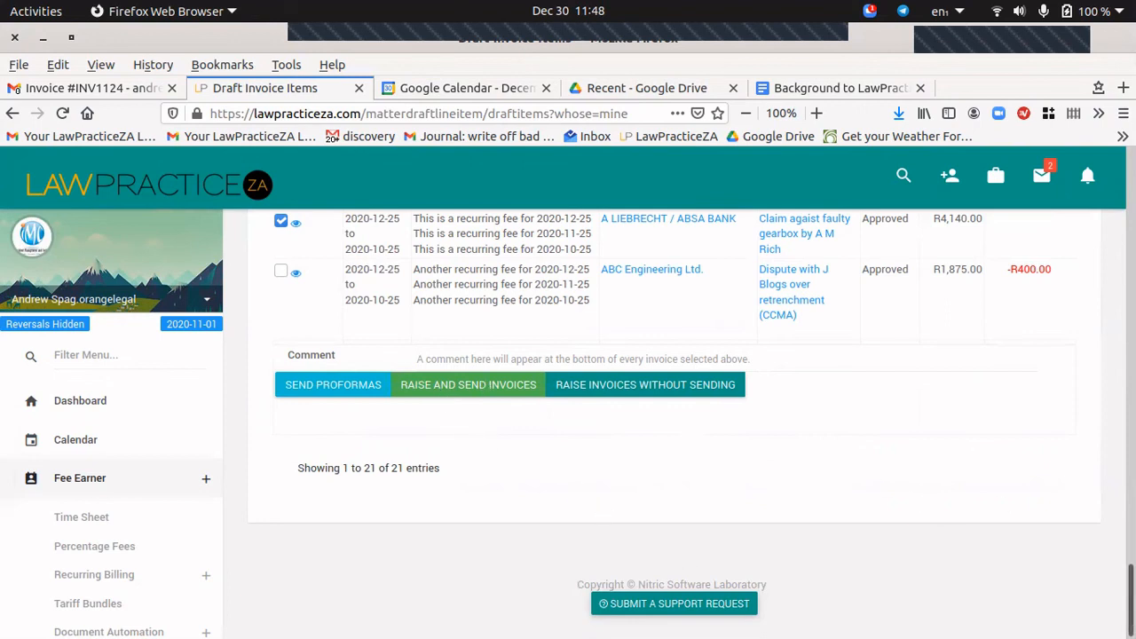
left_click_drag(1131, 600, 1132, 177)
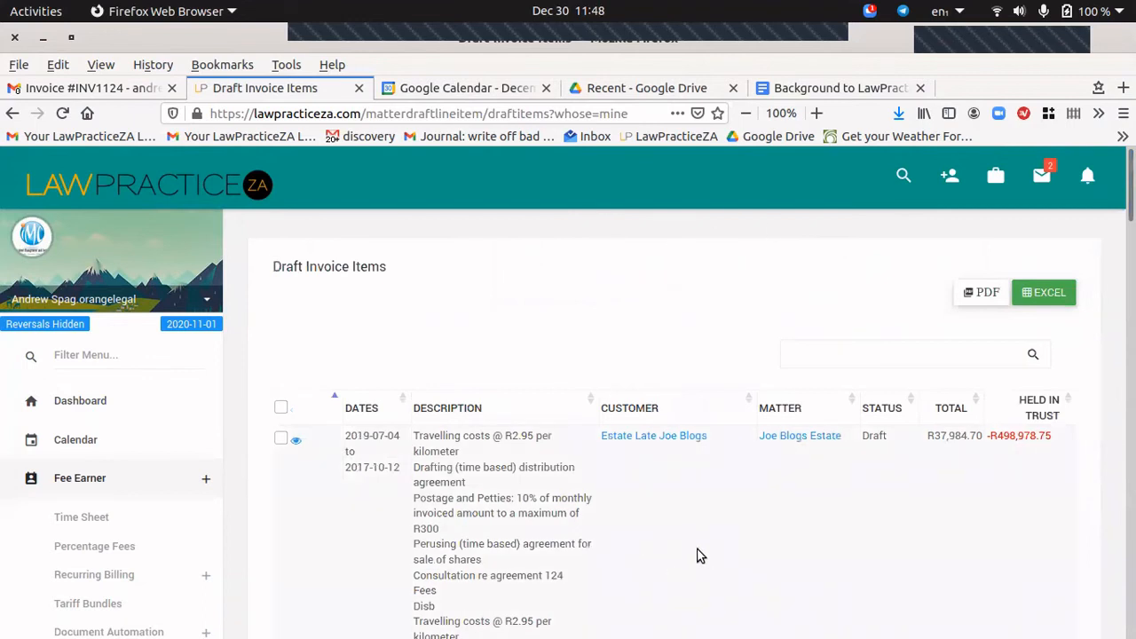
Search for '782' and open the Bryant Construction damages matter (BRY_CC-001).
left_click(903, 175)
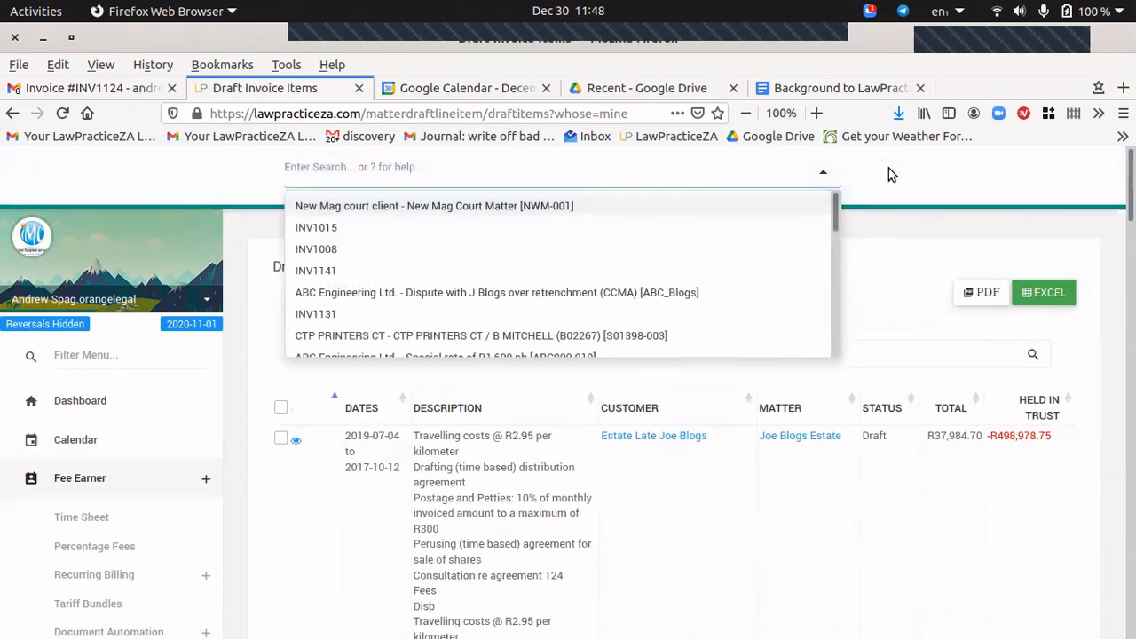
type("78")
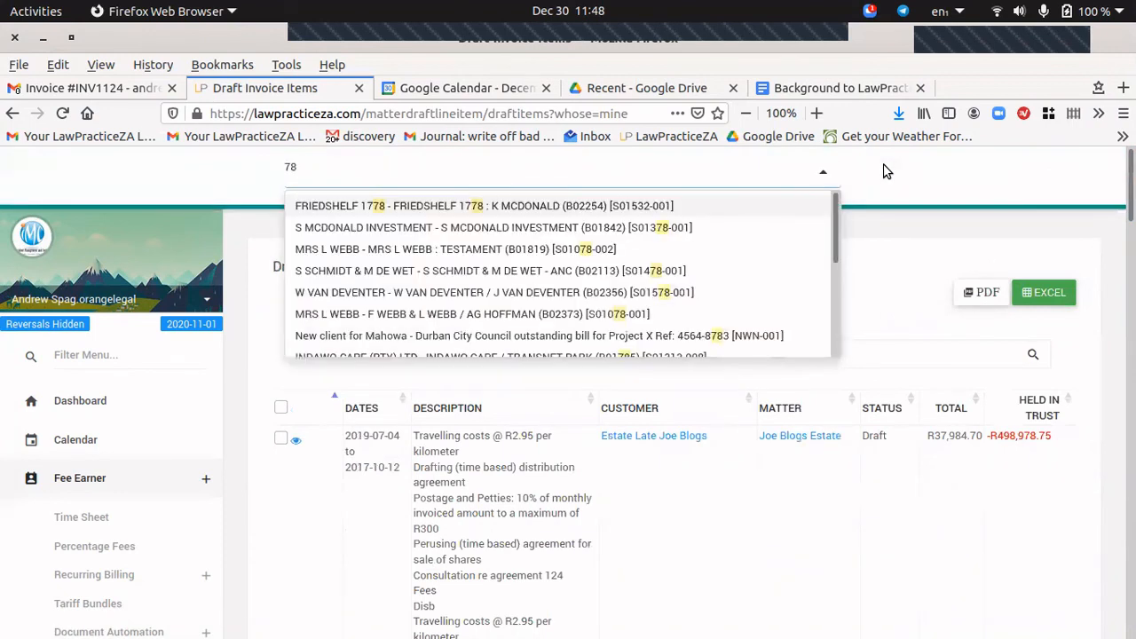
type("2")
left_click(557, 211)
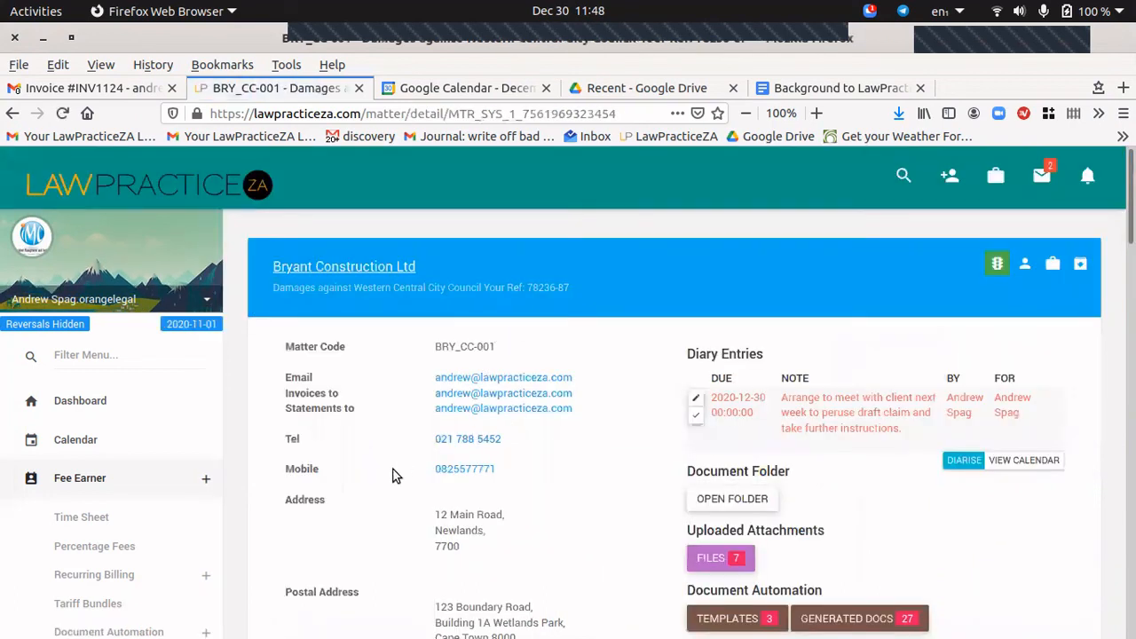
left_click(1026, 264)
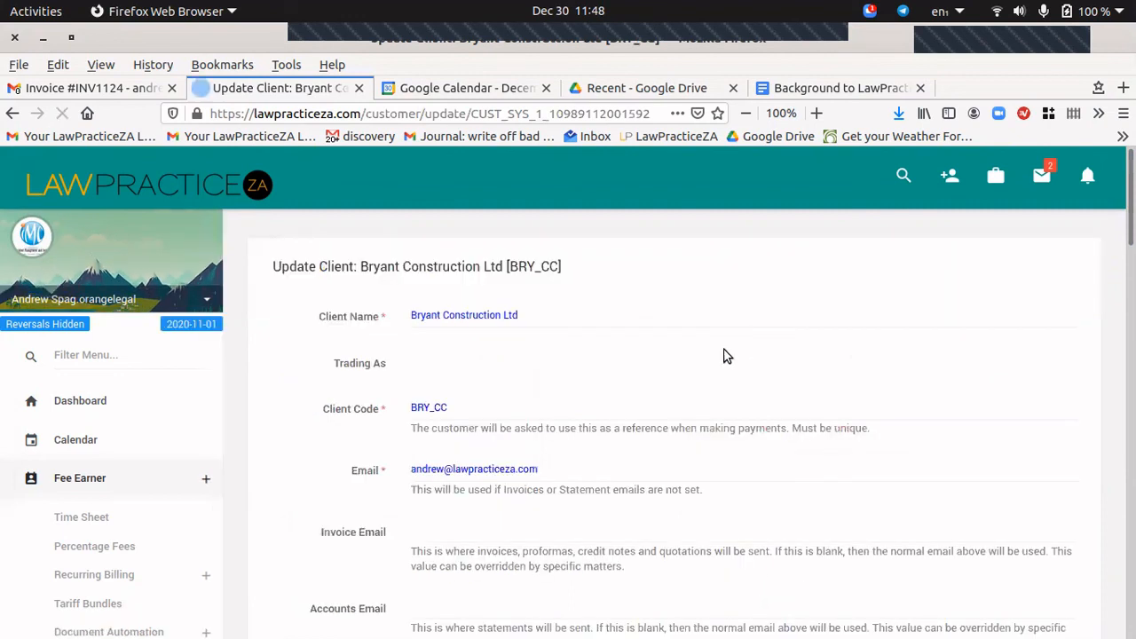
left_click_drag(562, 470, 363, 469)
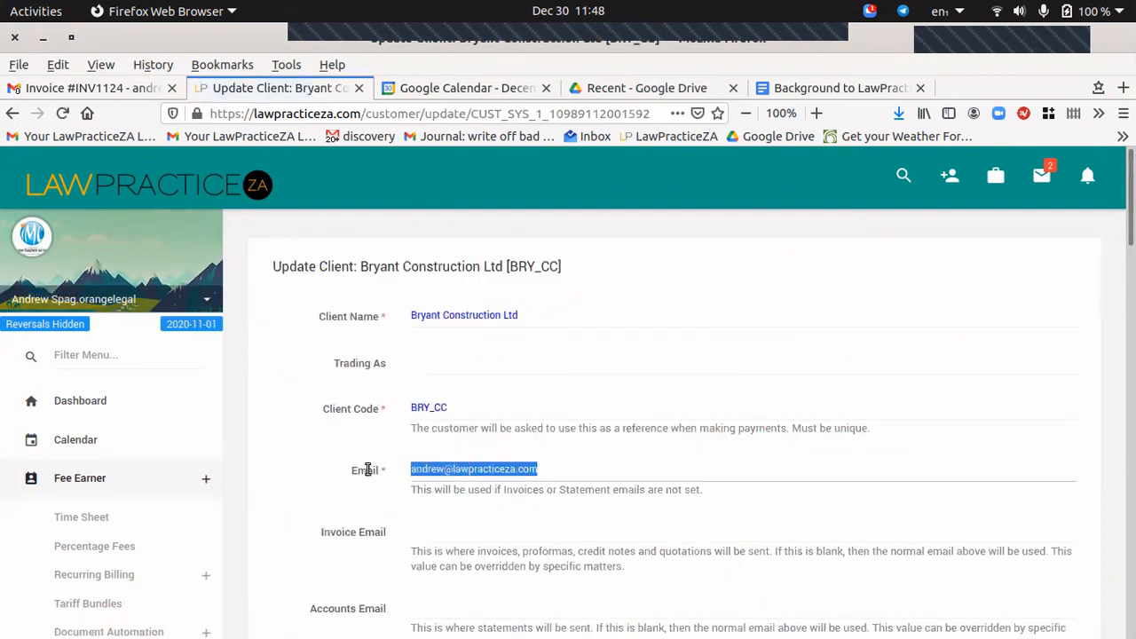
scroll(563, 387, "down", 2)
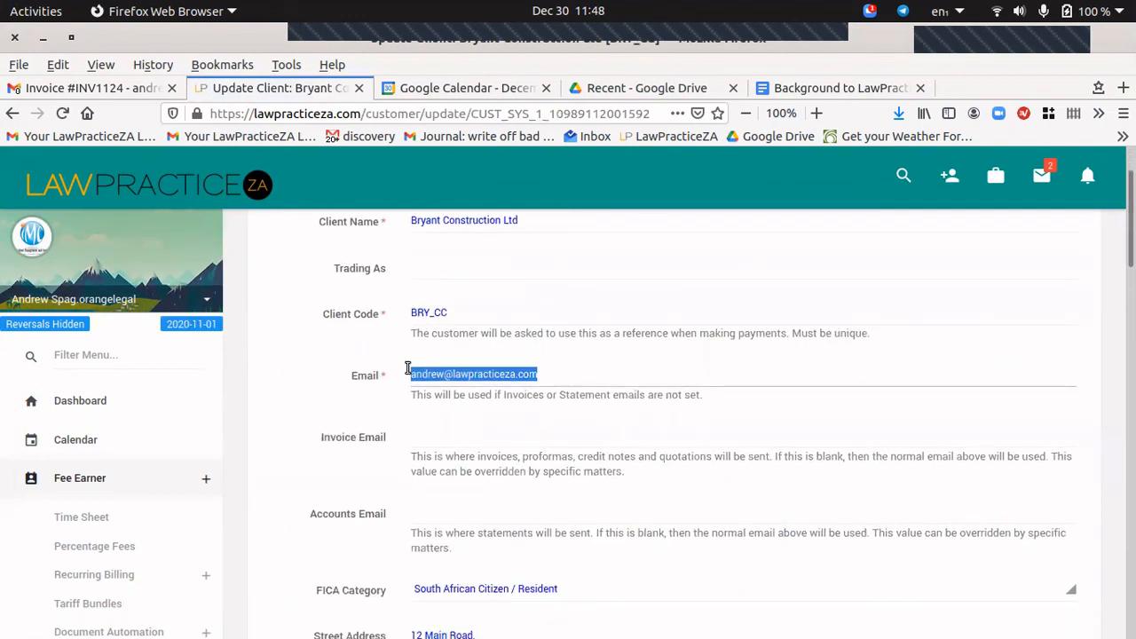
left_click(571, 375)
left_click(588, 370)
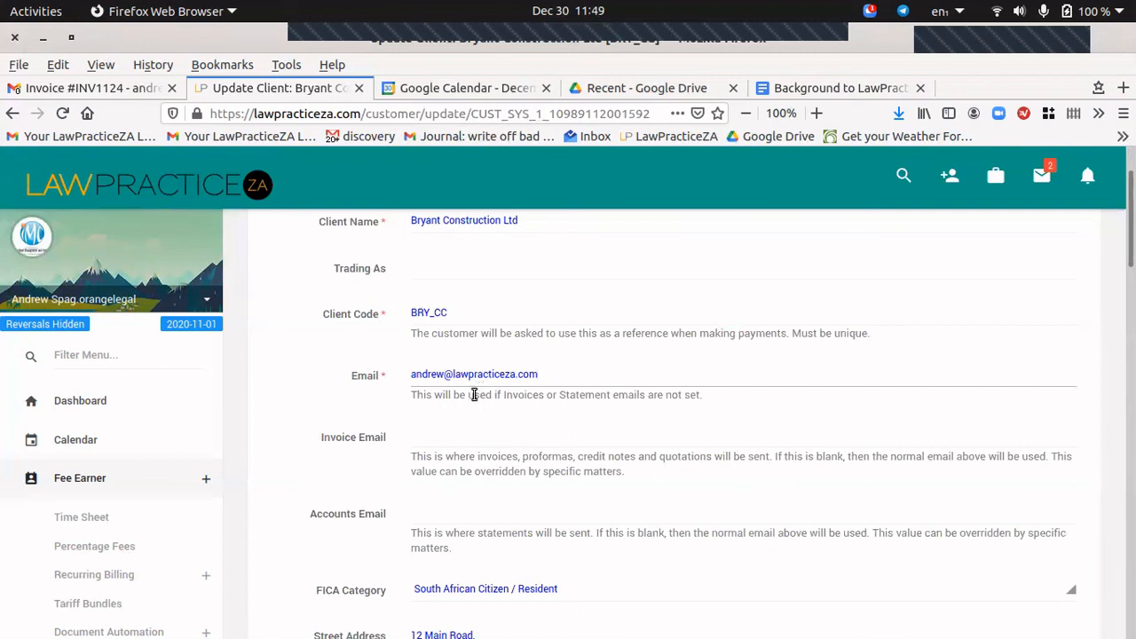
left_click(441, 441)
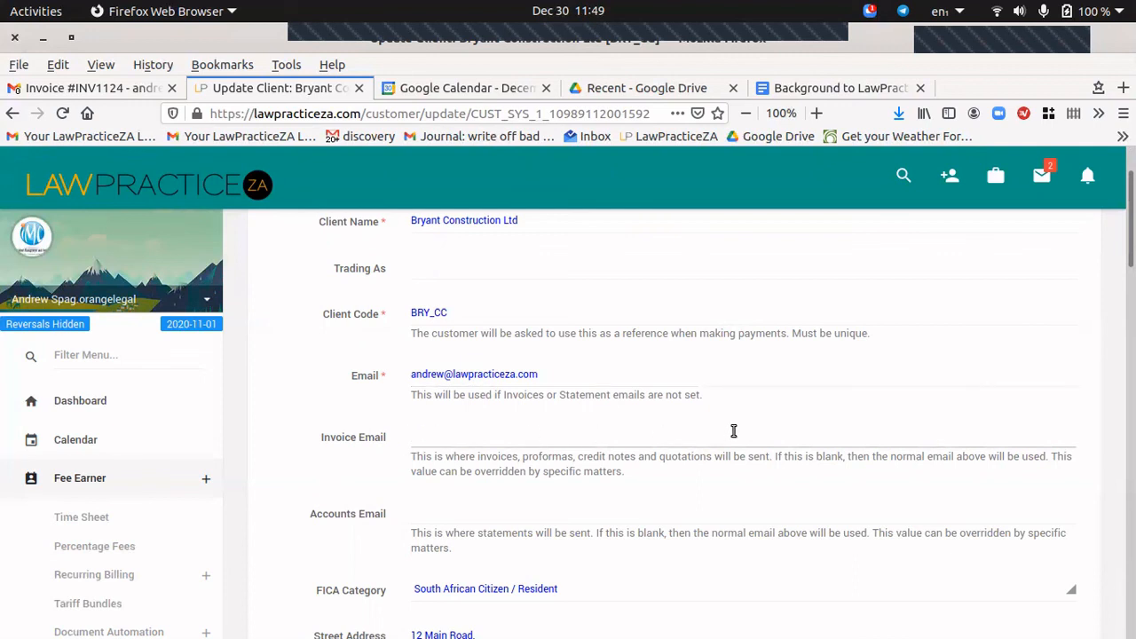
left_click(429, 514)
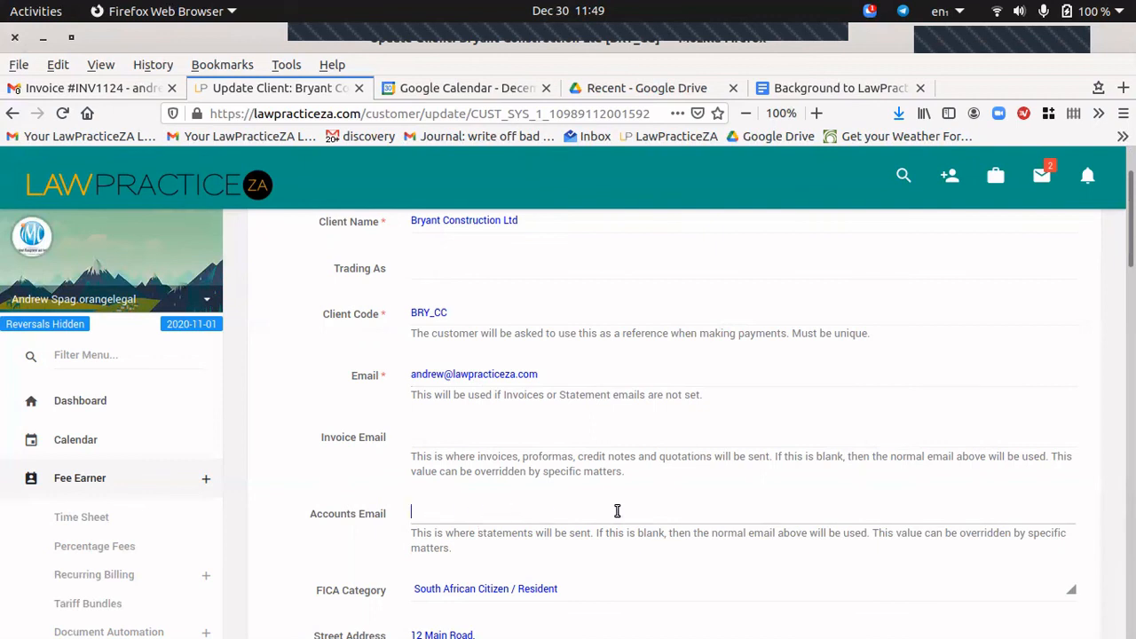
scroll(617, 510, "up", 2)
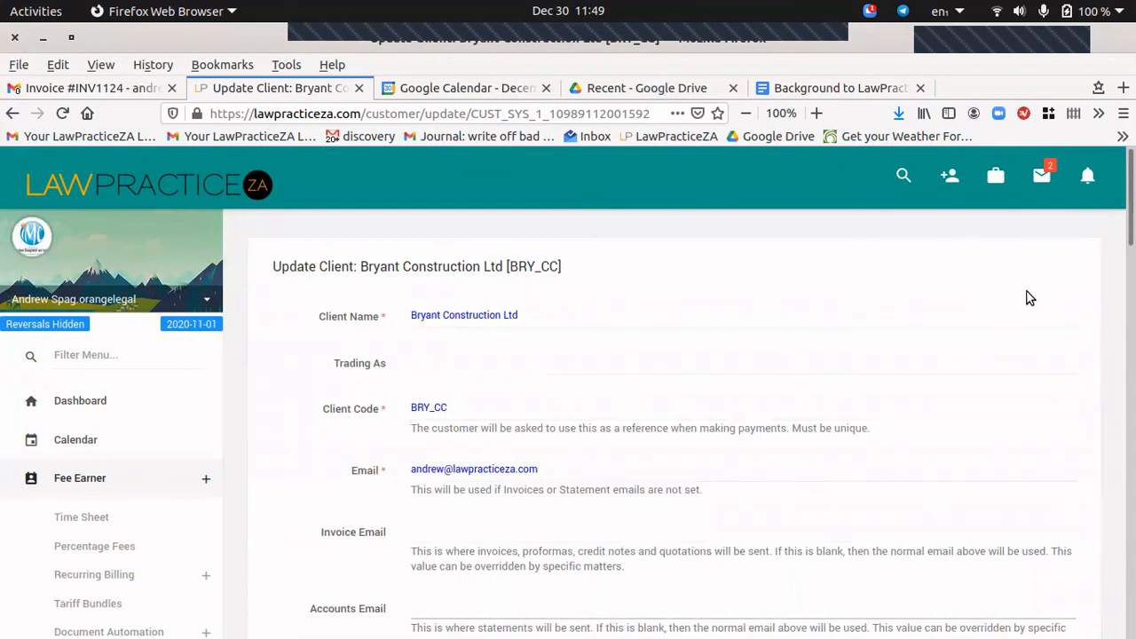
left_click(12, 113)
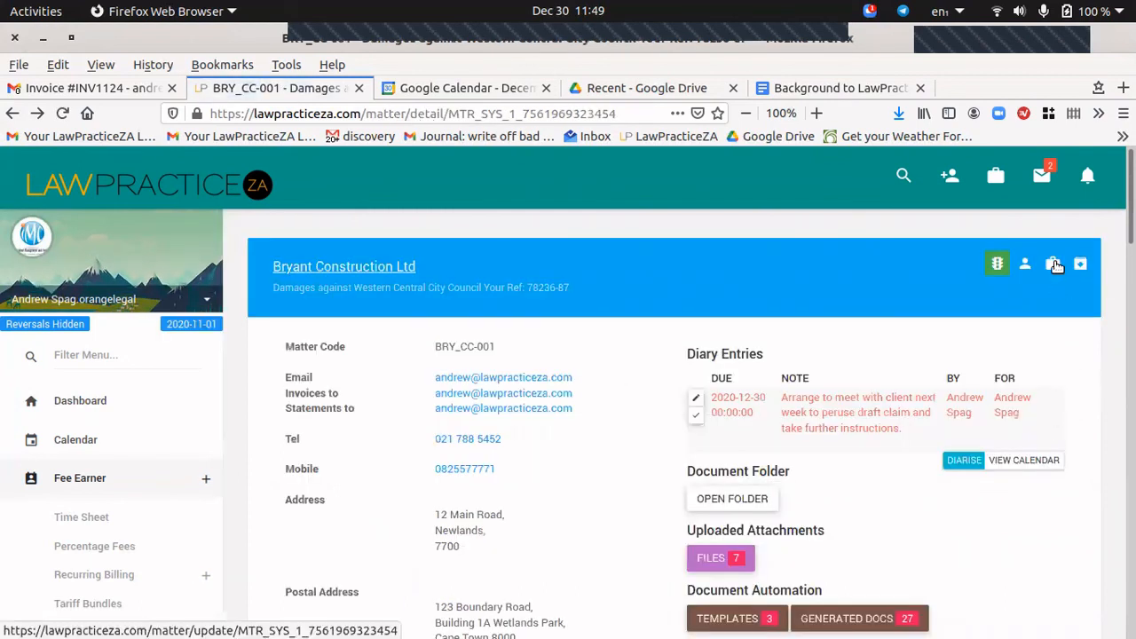
Open the Bryant Construction matter's edit form and check its Email and blank Invoice Email fields.
left_click(1055, 265)
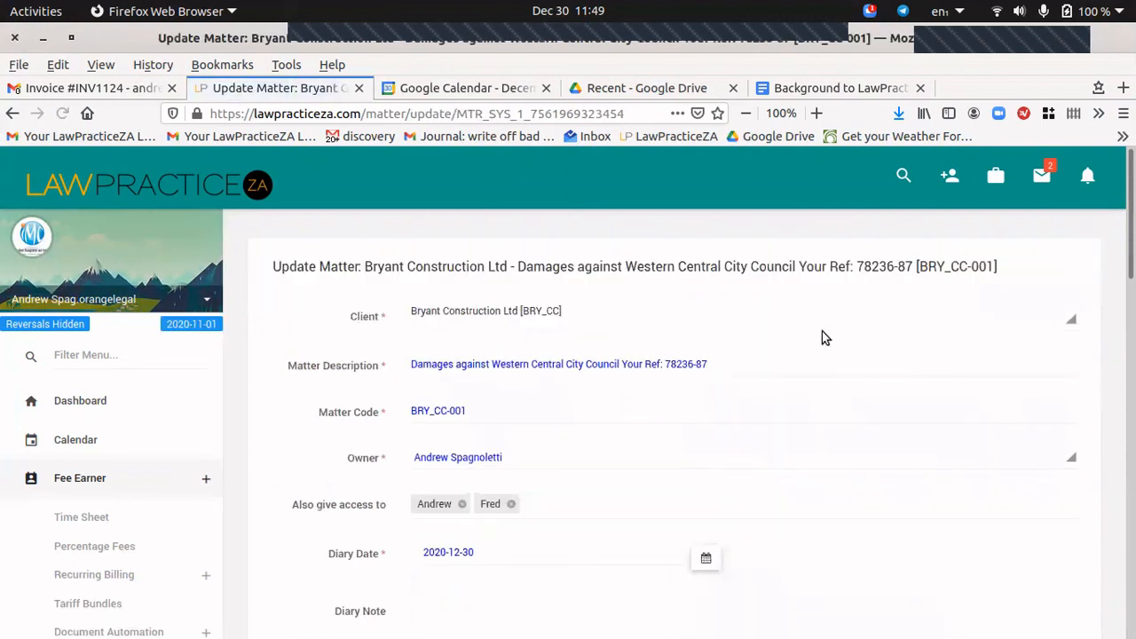
scroll(806, 334, "down", 5)
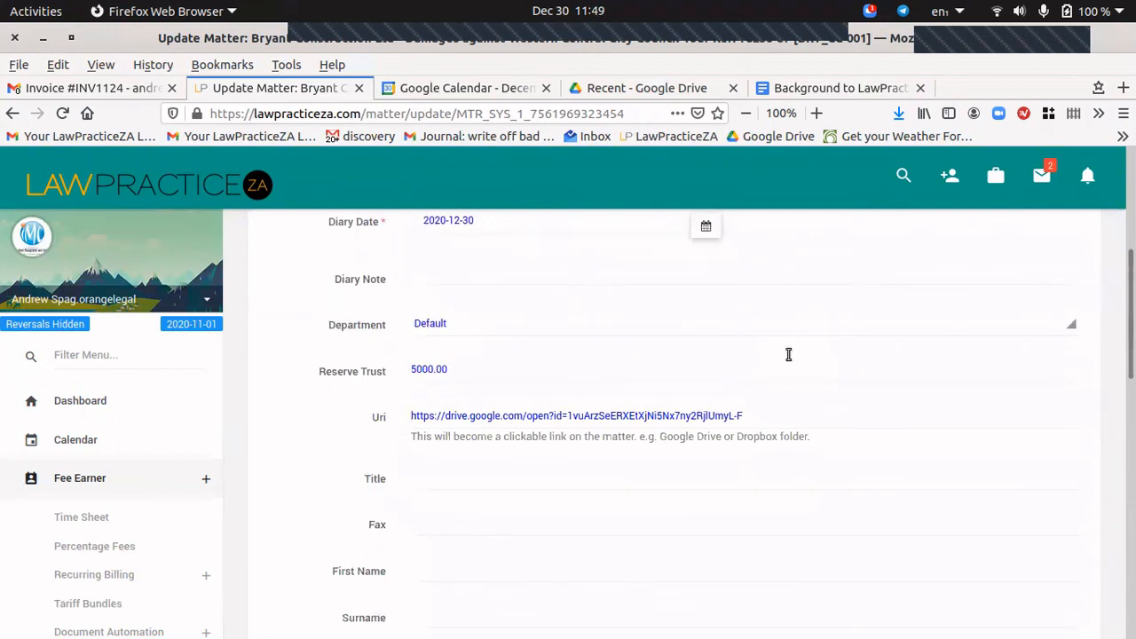
scroll(786, 356, "down", 2)
left_click(435, 520)
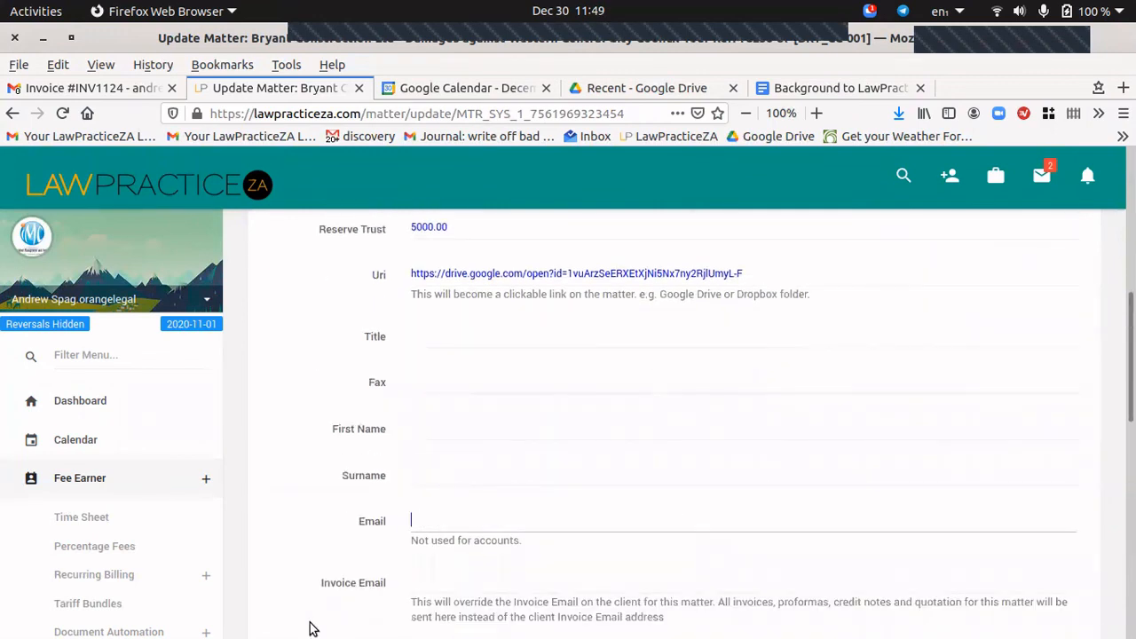
left_click(469, 580)
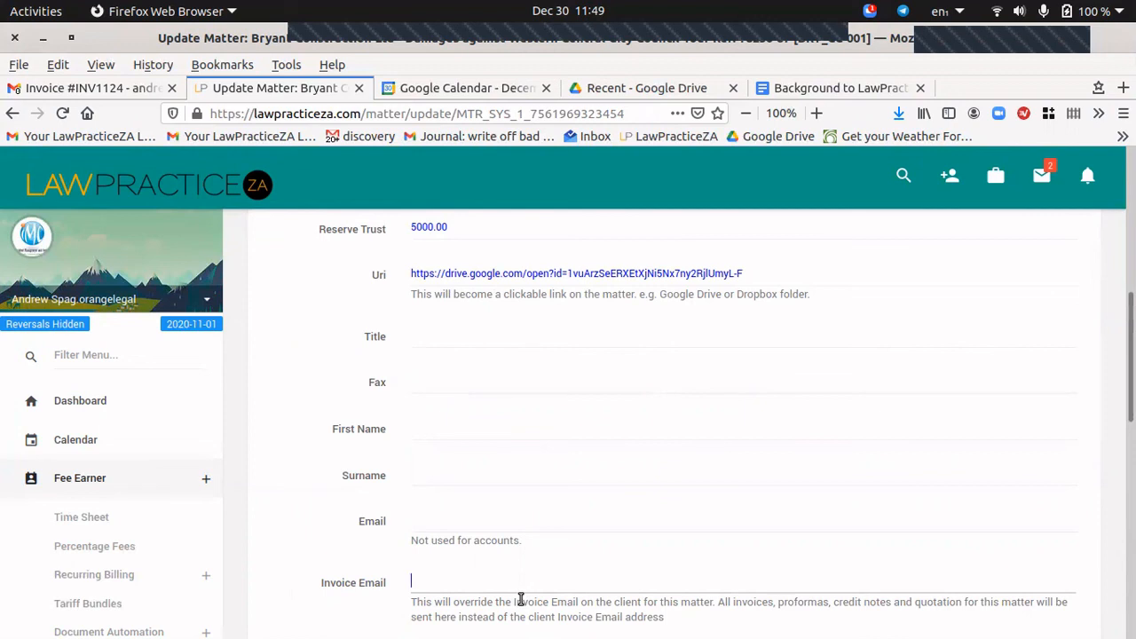
left_click(419, 587)
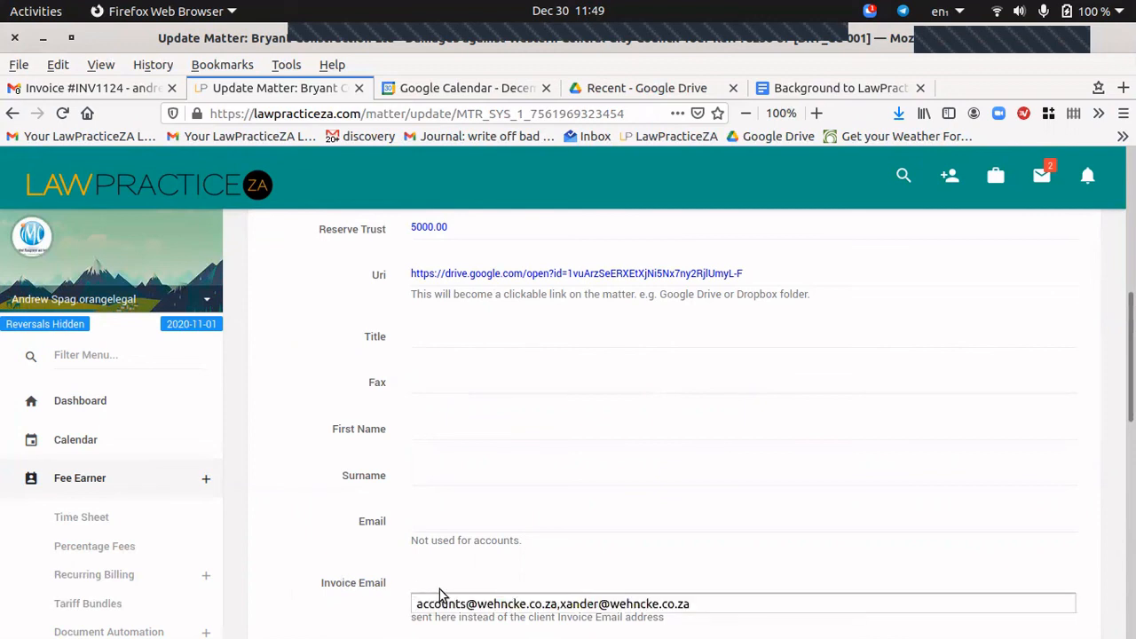
left_click(377, 581)
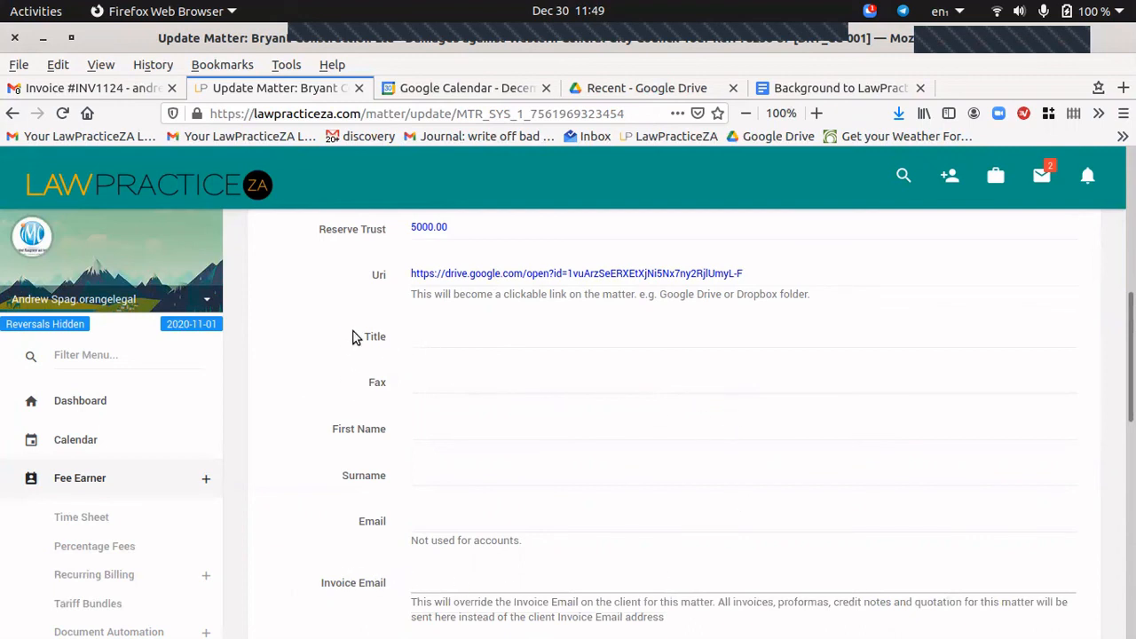
left_click(89, 371)
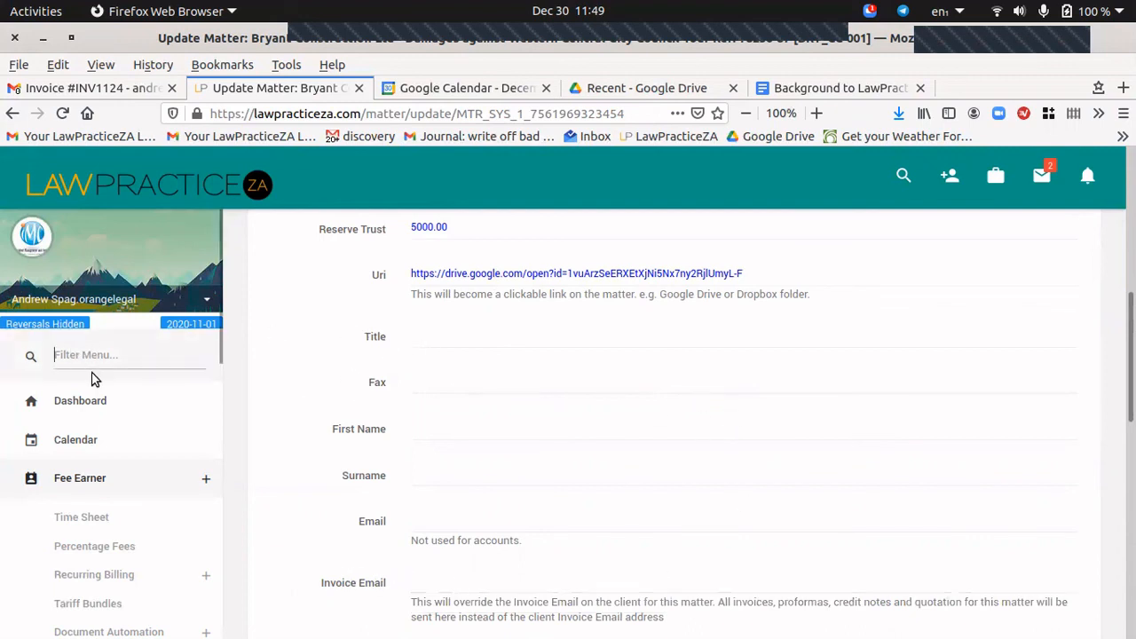
Filter the menu for 'bul' and open Send Proformas and/or Bulk Invoice, leaving the unsaved form.
type("bulk")
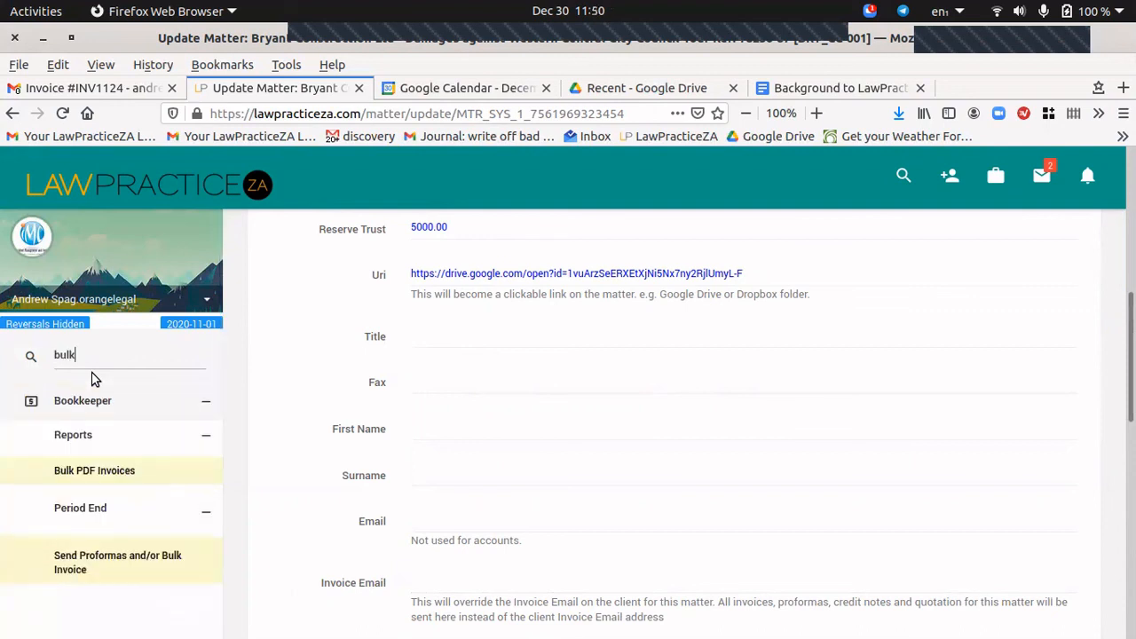
left_click(92, 554)
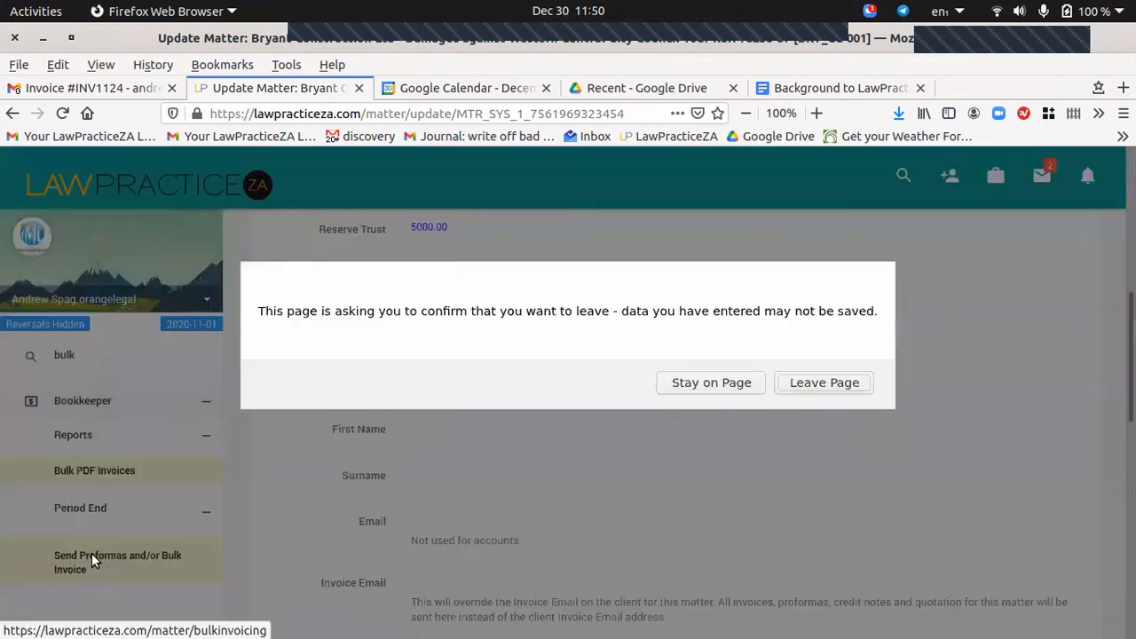
left_click(827, 385)
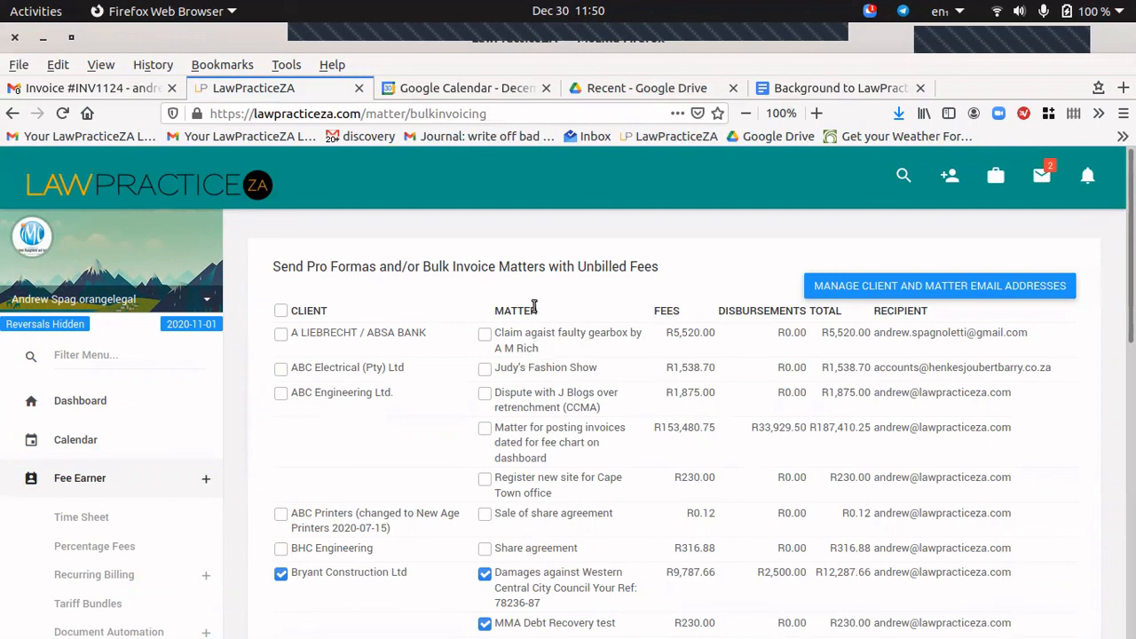
Keep both Bryant Construction matters selected and tick ABC Printers' Sale of share agreement.
scroll(349, 471, "down", 10)
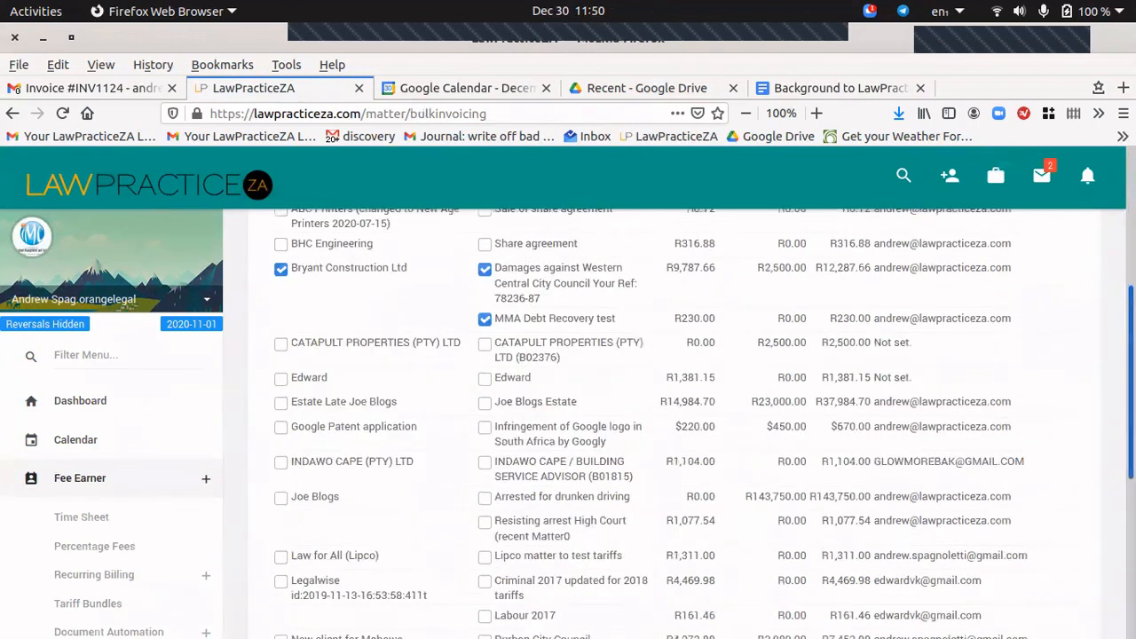
scroll(349, 470, "up", 9)
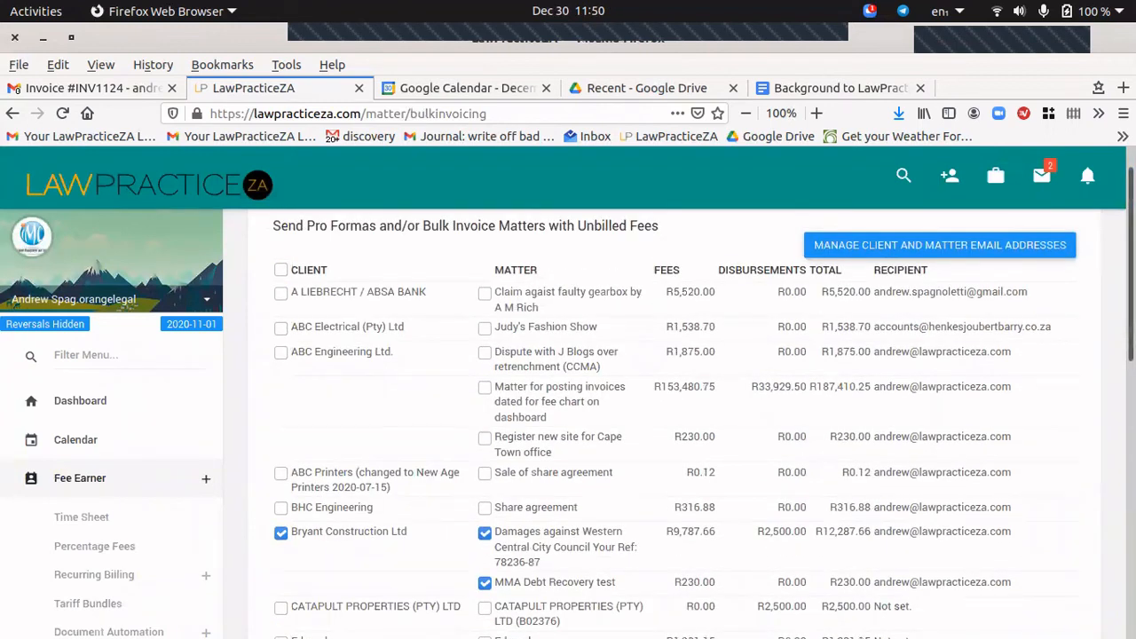
scroll(343, 400, "down", 2)
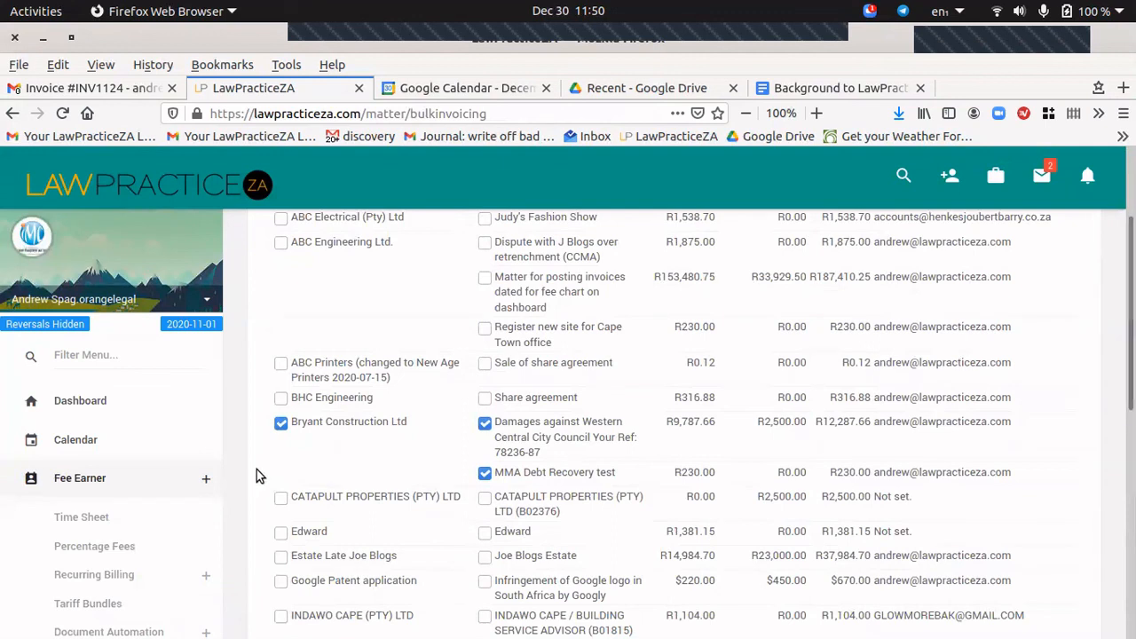
left_click(280, 425)
left_click(281, 424)
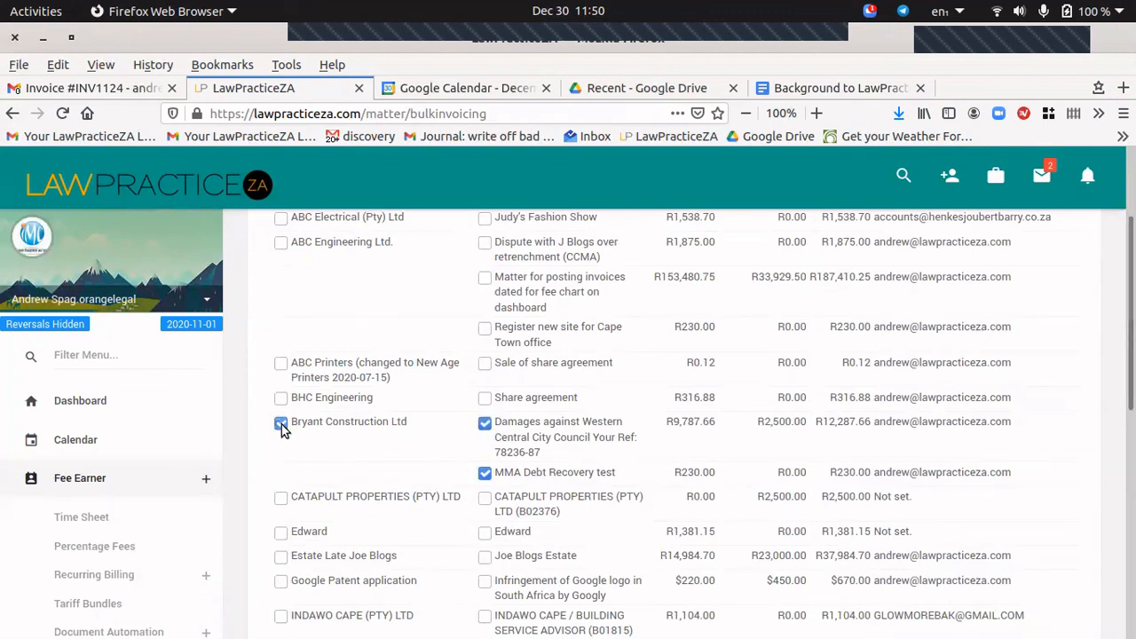
left_click(280, 366)
Untick the MMA Debt Recovery test matter and check the bottom of the list.
scroll(779, 355, "down", 2)
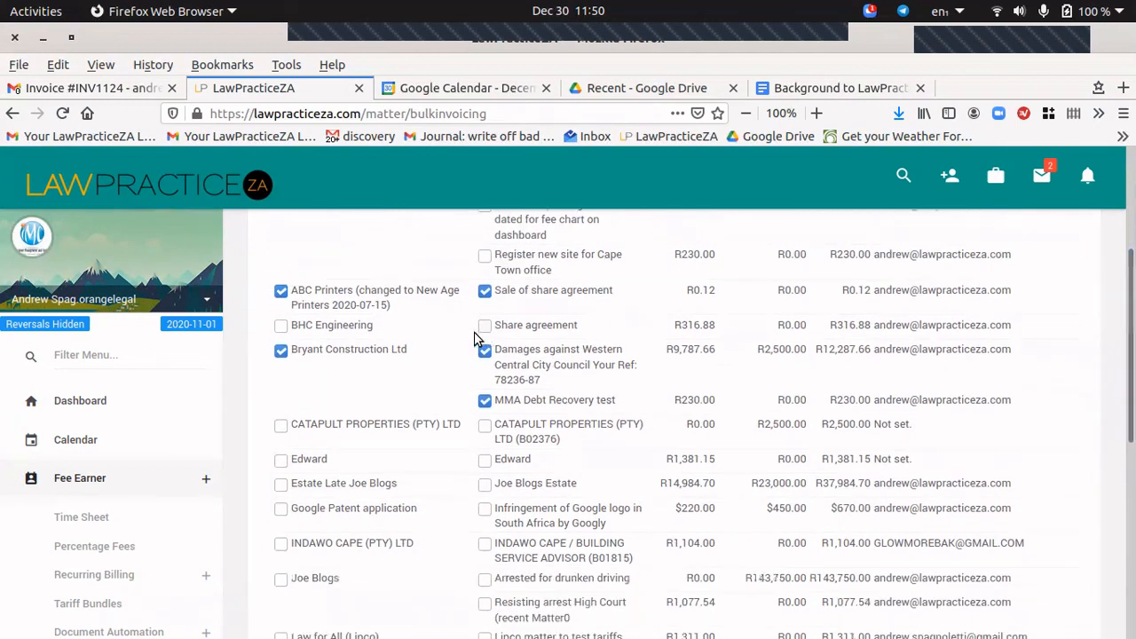
left_click(485, 400)
scroll(490, 412, "down", 8)
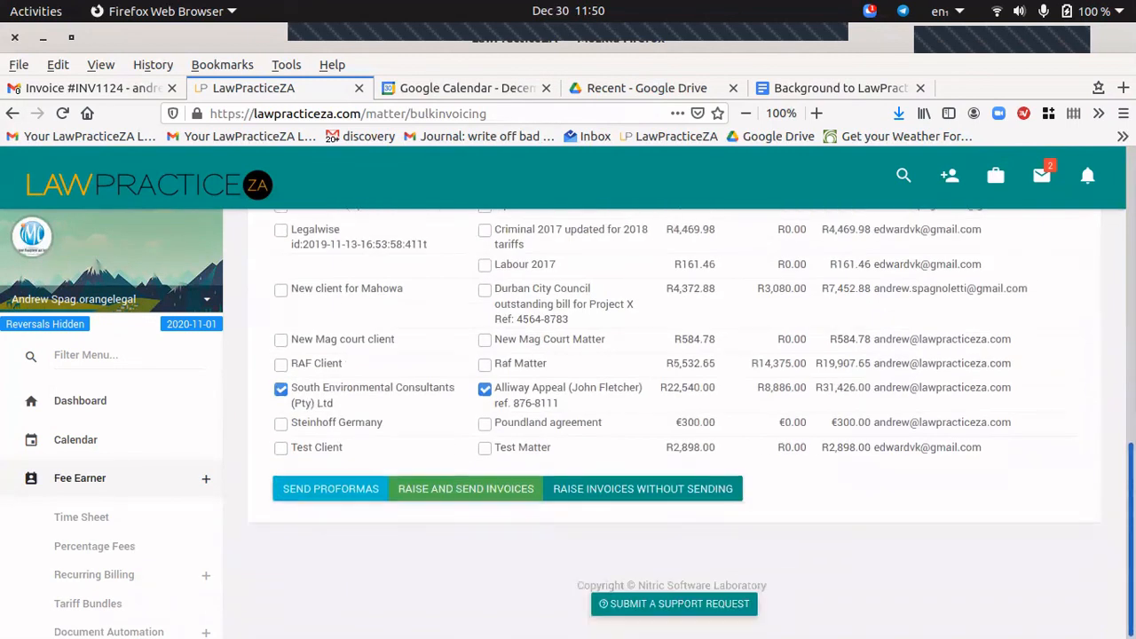